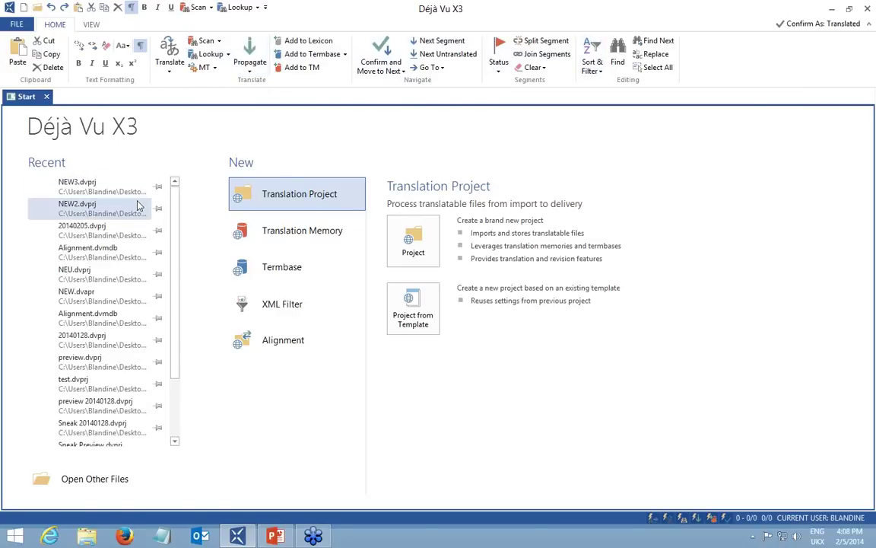
Preview the translation memory, termbase and alignment options, then return to the translation project option.
scroll(122, 302, "down", 1)
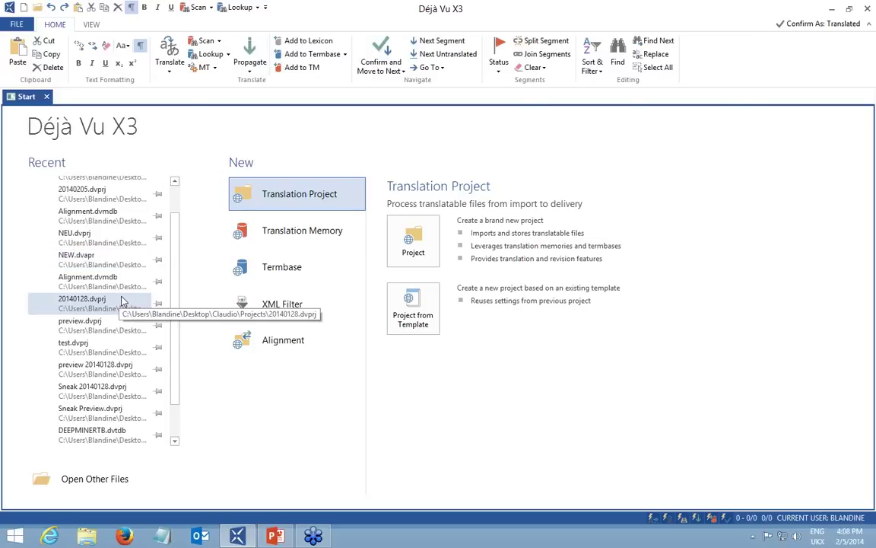
scroll(121, 303, "down", 1)
scroll(122, 259, "up", 2)
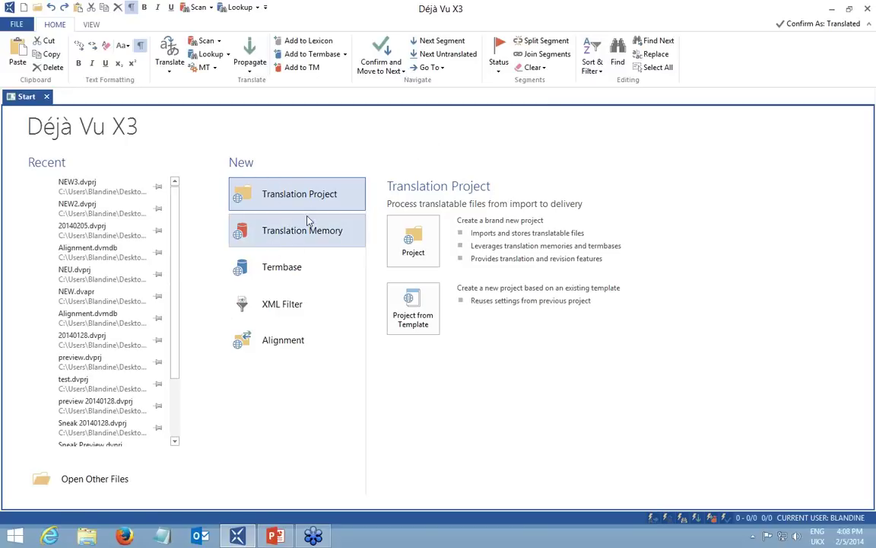
left_click(263, 218)
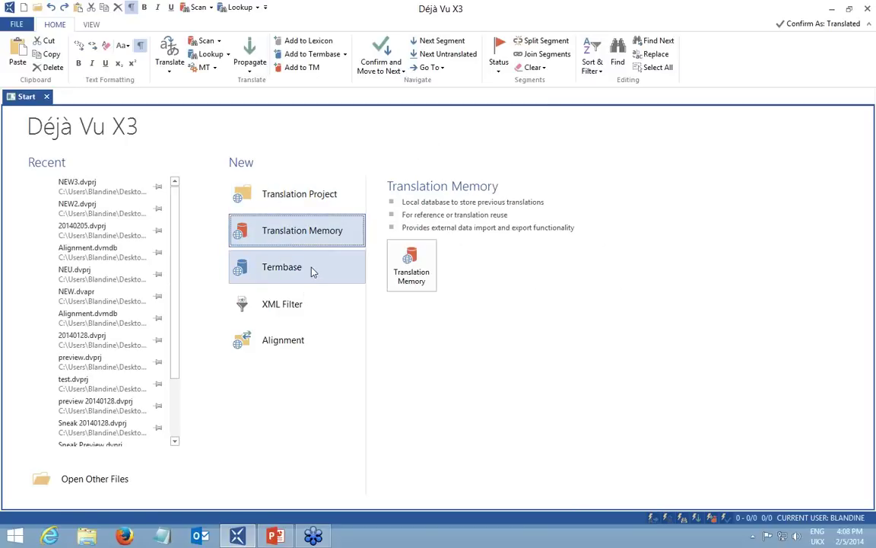
left_click(304, 271)
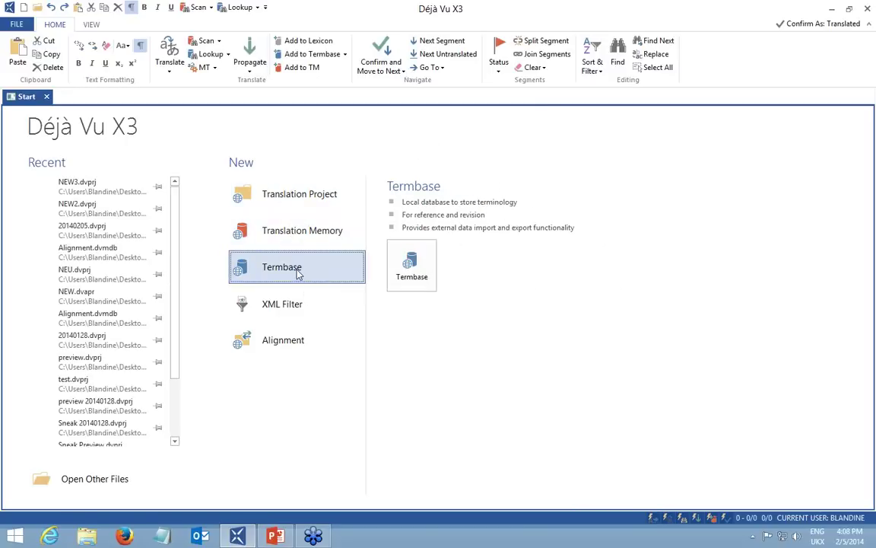
left_click(302, 336)
left_click(298, 196)
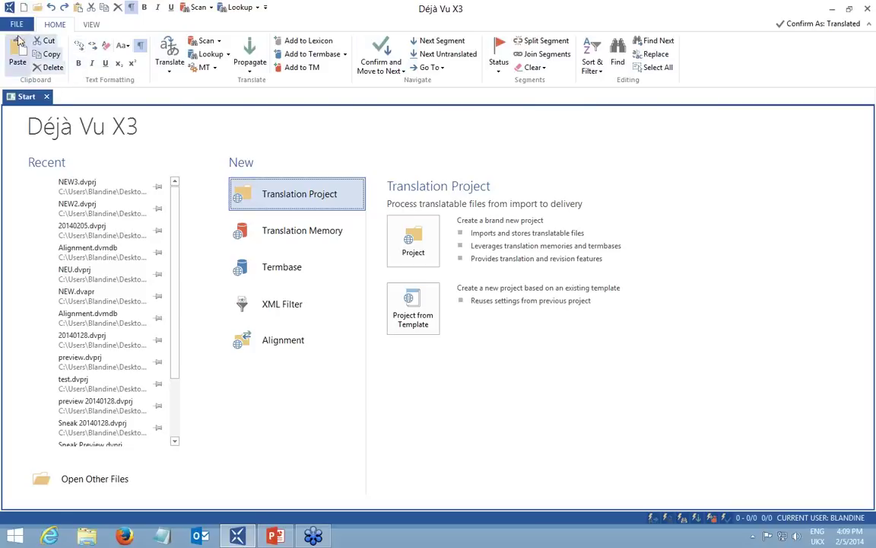
Show the backstage Share page with export formats like XLIFF, Bilingual RTF and Trados Workbench.
left_click(16, 26)
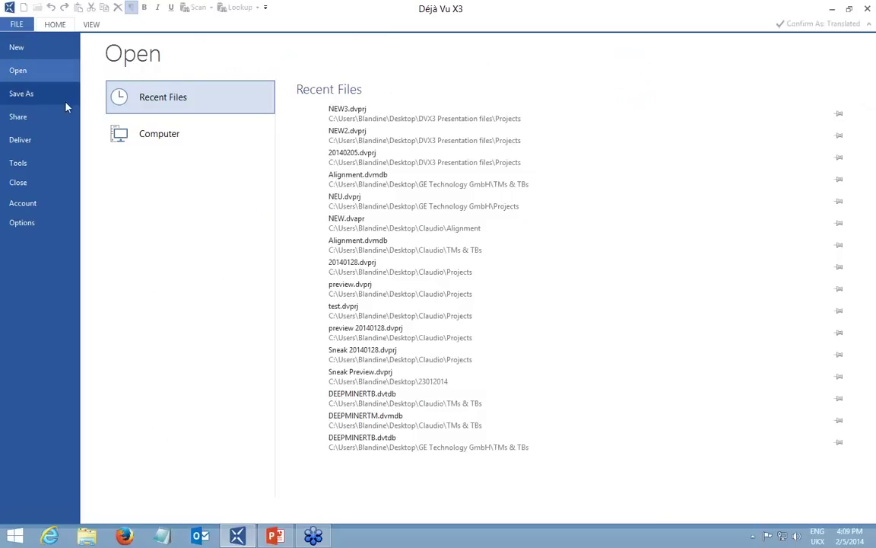
left_click(40, 94)
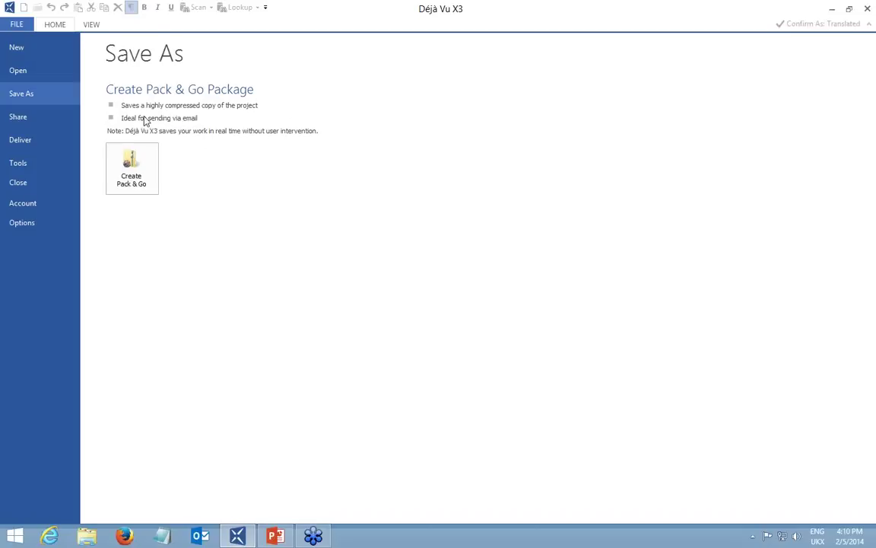
left_click(19, 114)
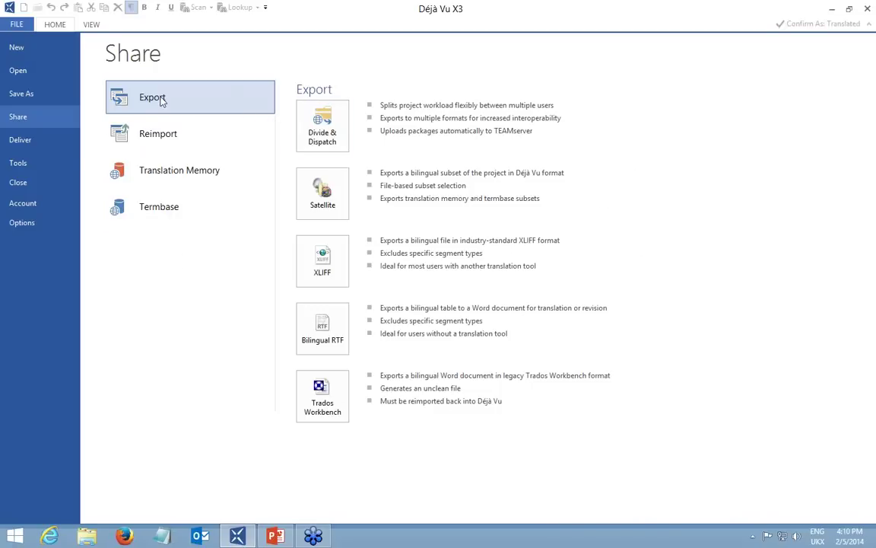
Review the Deliver options, then leave the backstage for the Start page.
left_click(22, 142)
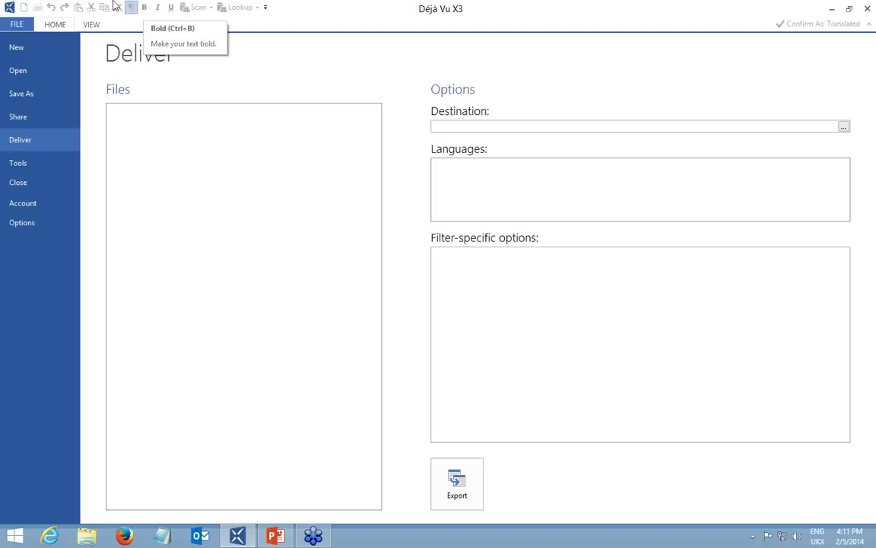
left_click(16, 25)
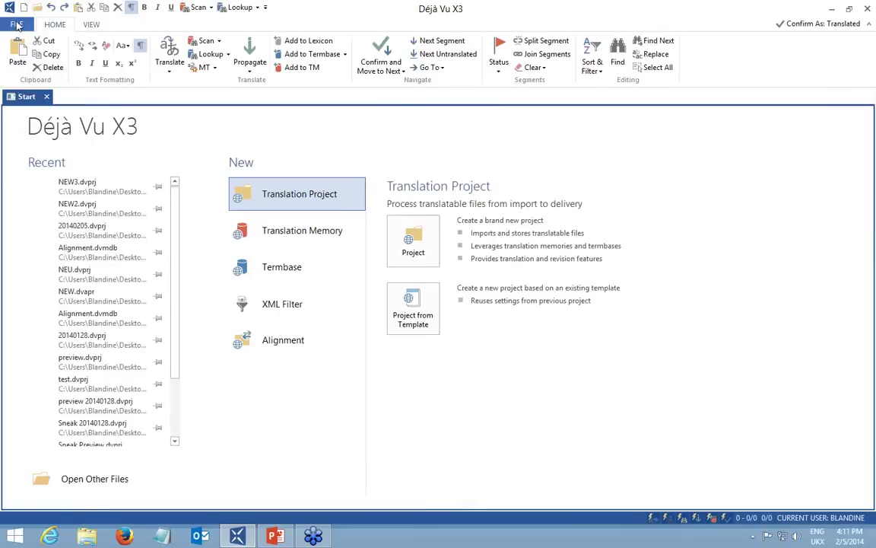
Start a new project from the Sneak 20140205 template, reviewing its settings before continuing.
left_click(16, 25)
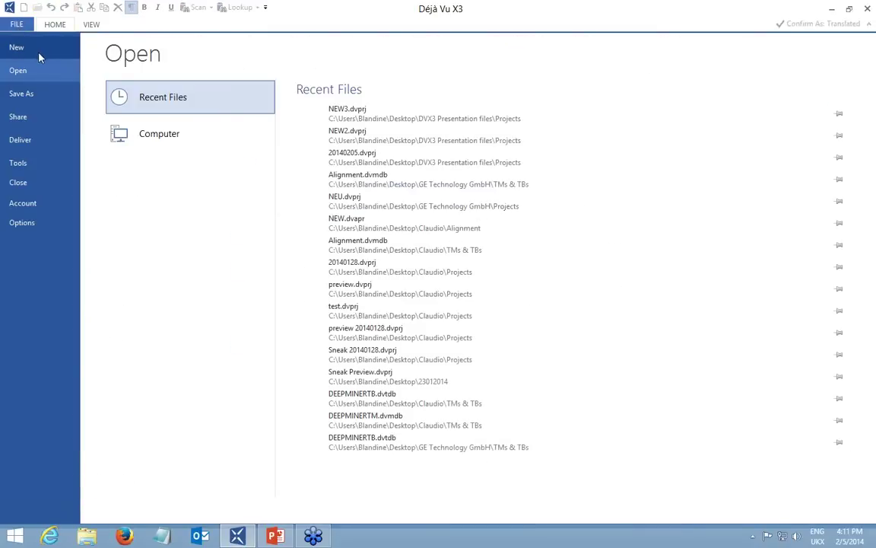
left_click(25, 50)
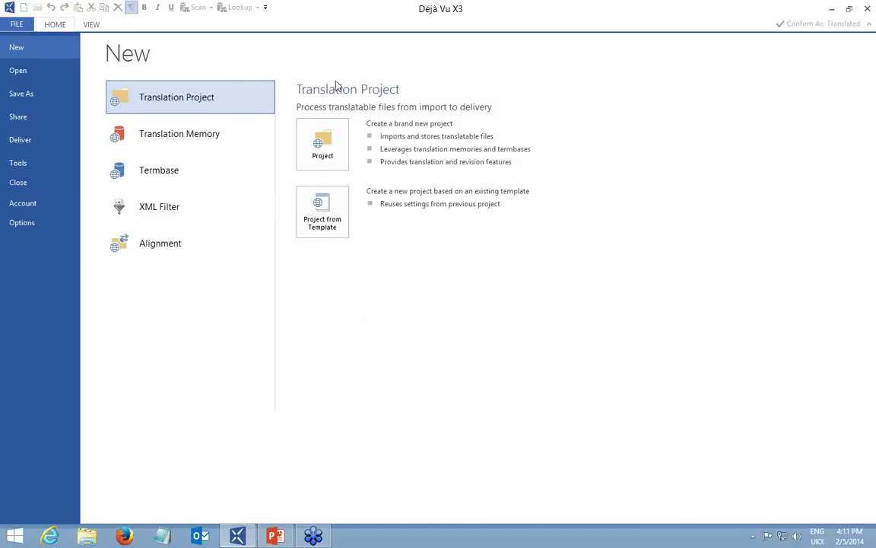
left_click(319, 220)
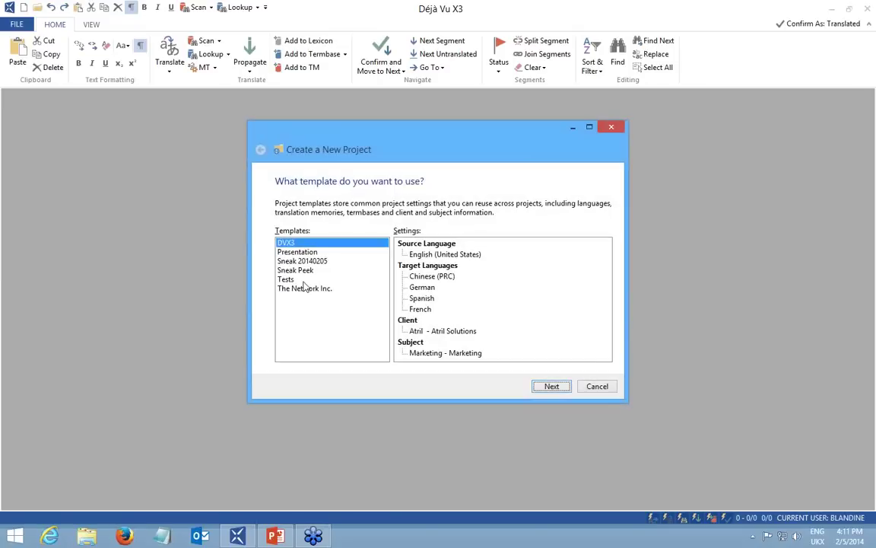
left_click(312, 261)
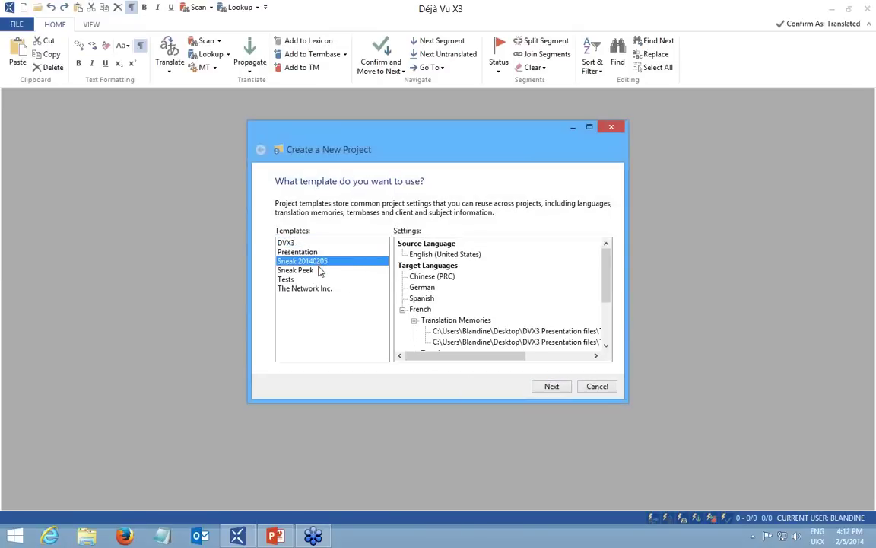
left_click_drag(606, 274, 522, 250)
left_click_drag(609, 273, 609, 293)
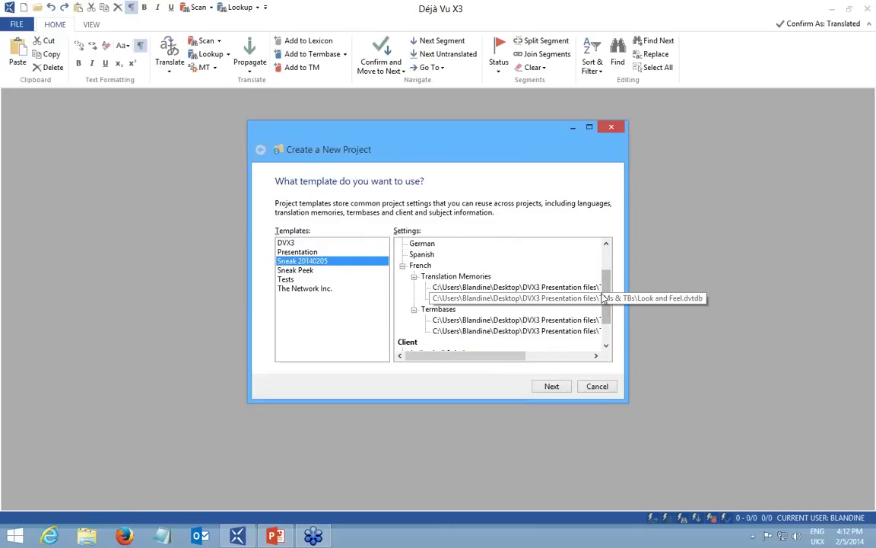
left_click_drag(610, 286, 609, 308)
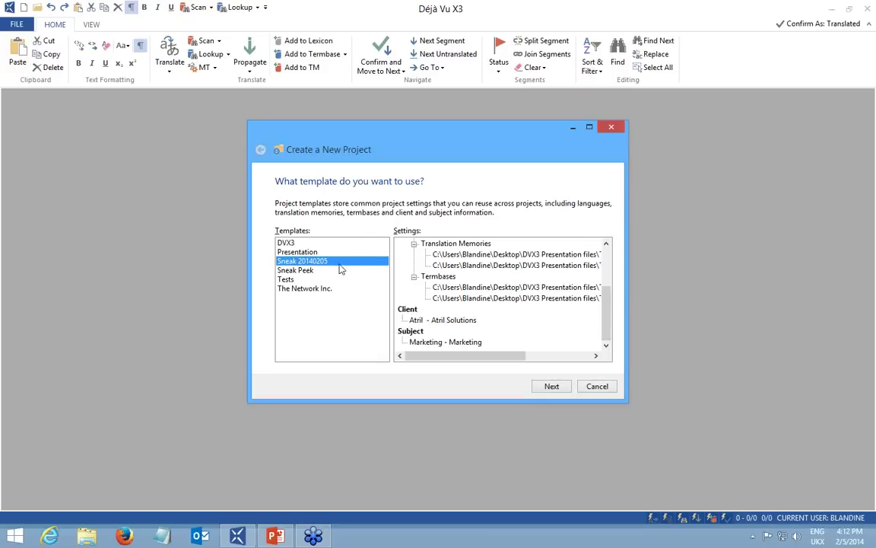
left_click(552, 386)
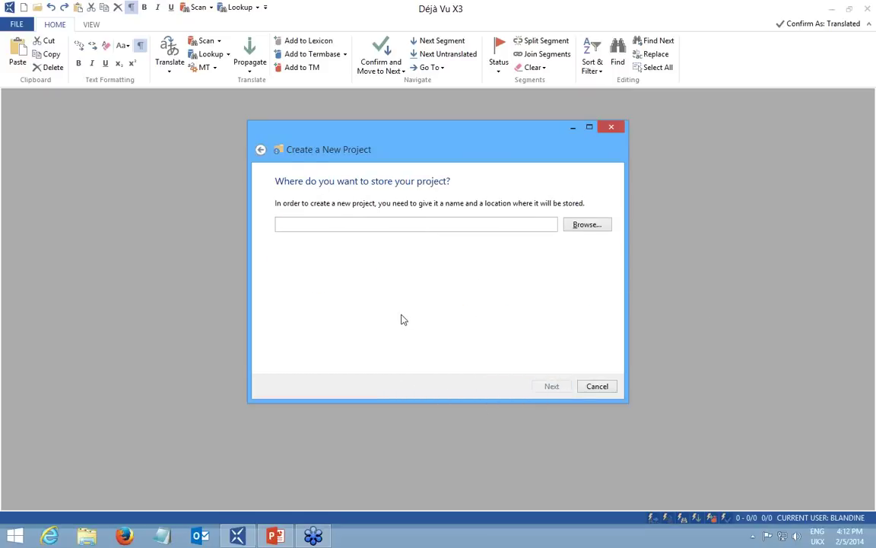
Save the project as NEW.dvprj in the DVX3 Presentation files\Projects folder.
left_click(584, 226)
left_click(515, 163)
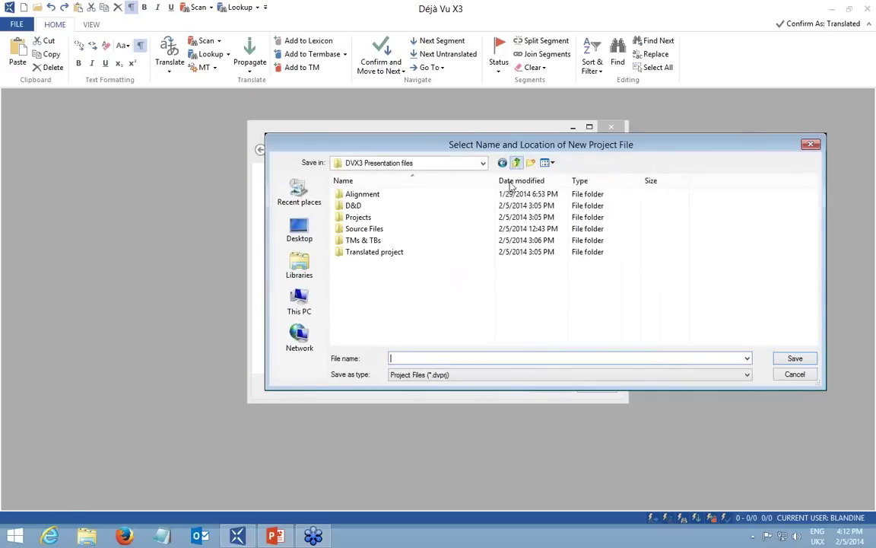
left_click(483, 163)
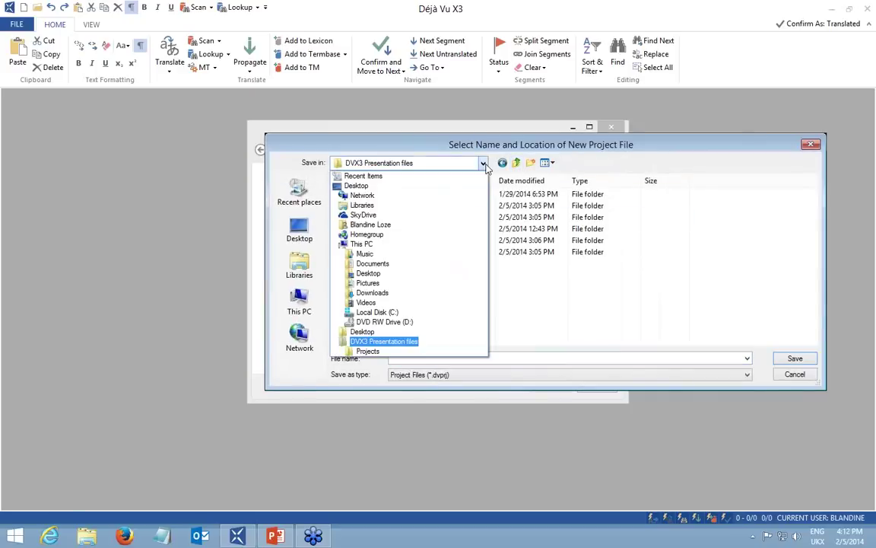
left_click(377, 341)
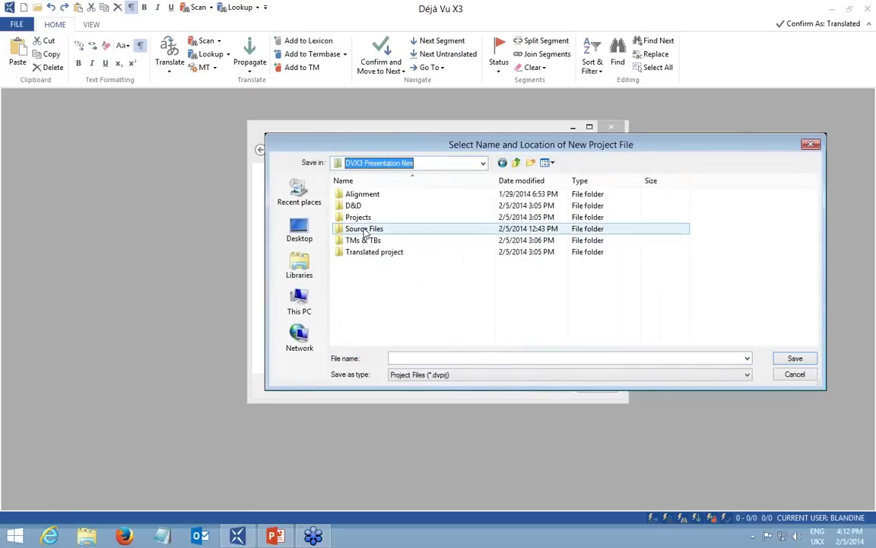
double_click(356, 218)
left_click(417, 355)
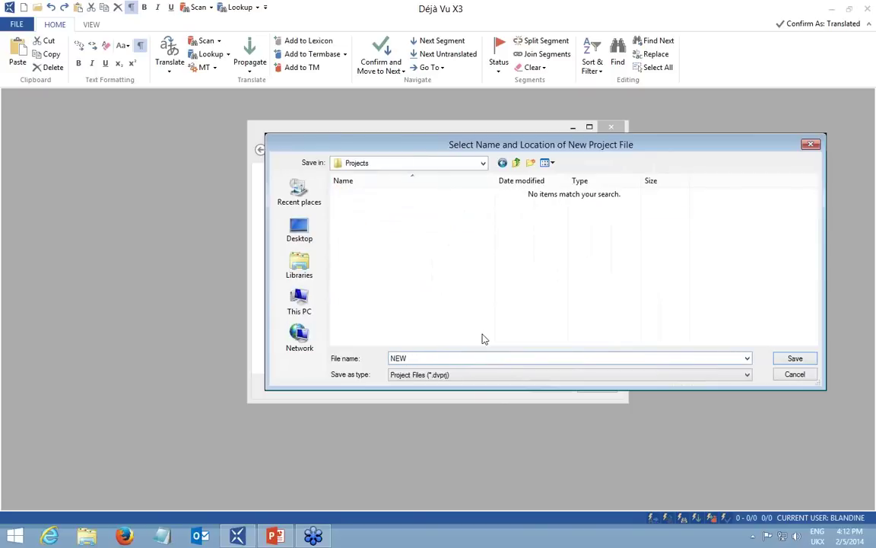
left_click_drag(576, 147, 533, 137)
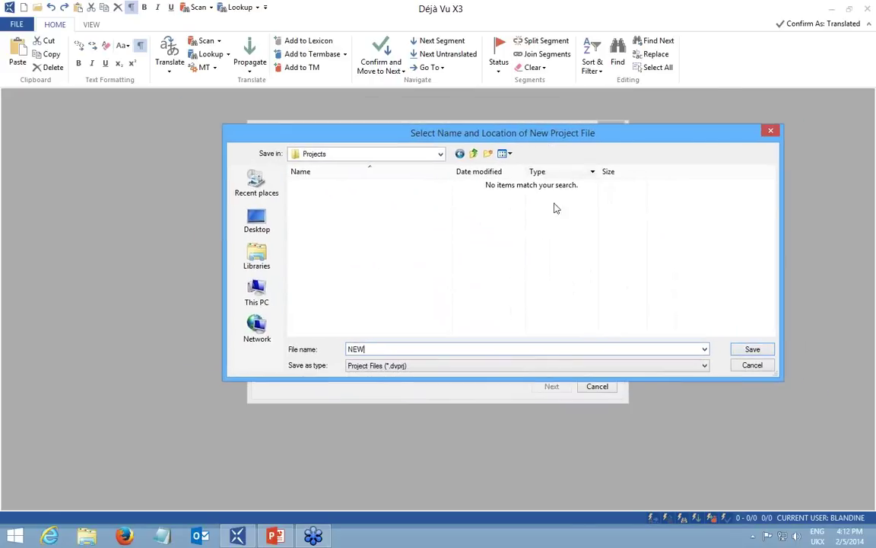
left_click(750, 349)
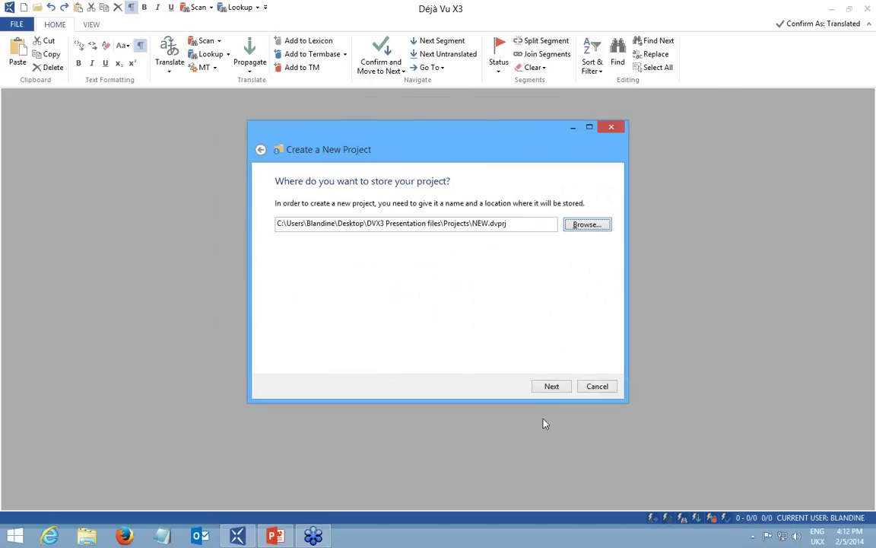
left_click(552, 387)
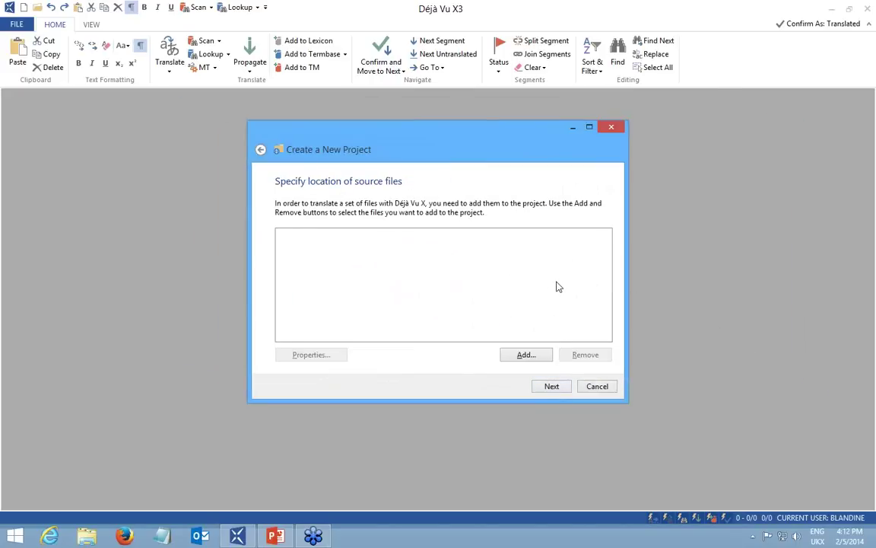
Add 1. Live Preview.docx, 2. Fuzzy Repair.docx and 3. Déjà Vu X3 VIP.pptx, then create the project.
left_click(525, 355)
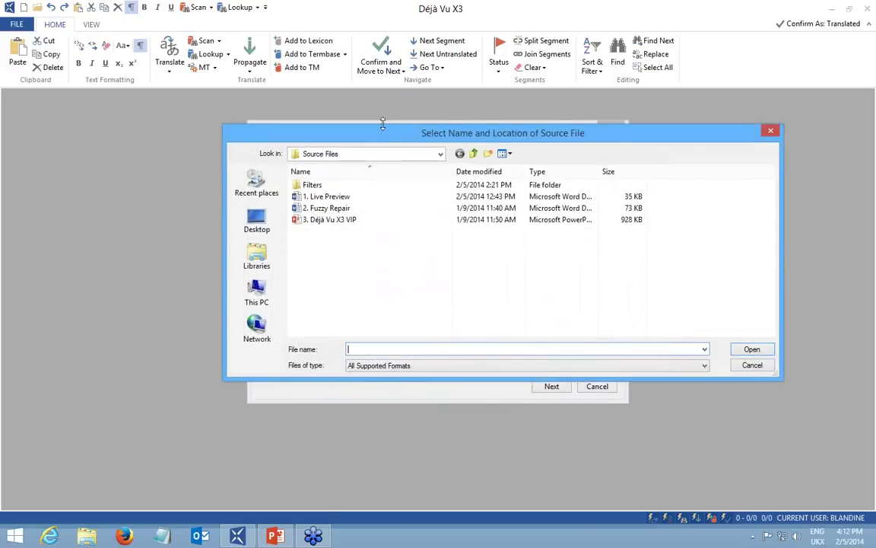
left_click_drag(346, 128, 336, 154)
left_click(323, 224)
left_click(394, 246, "shift")
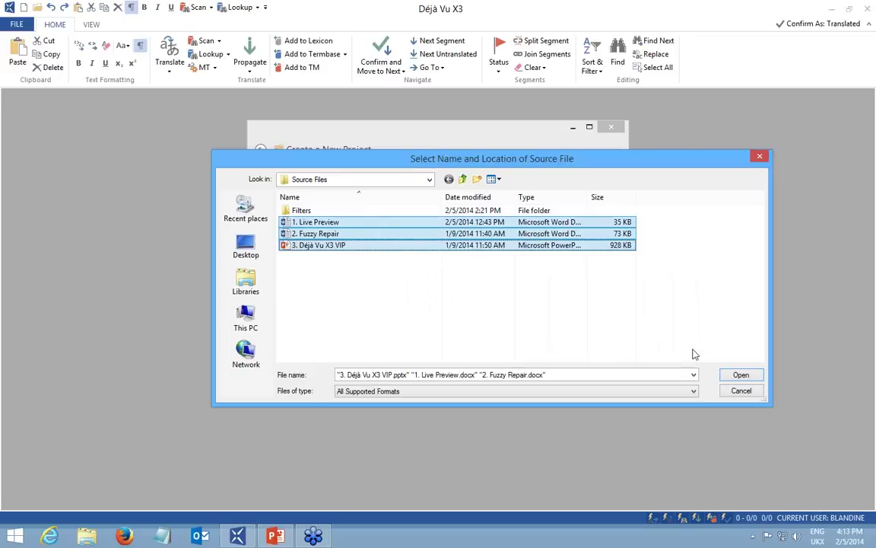
left_click(739, 375)
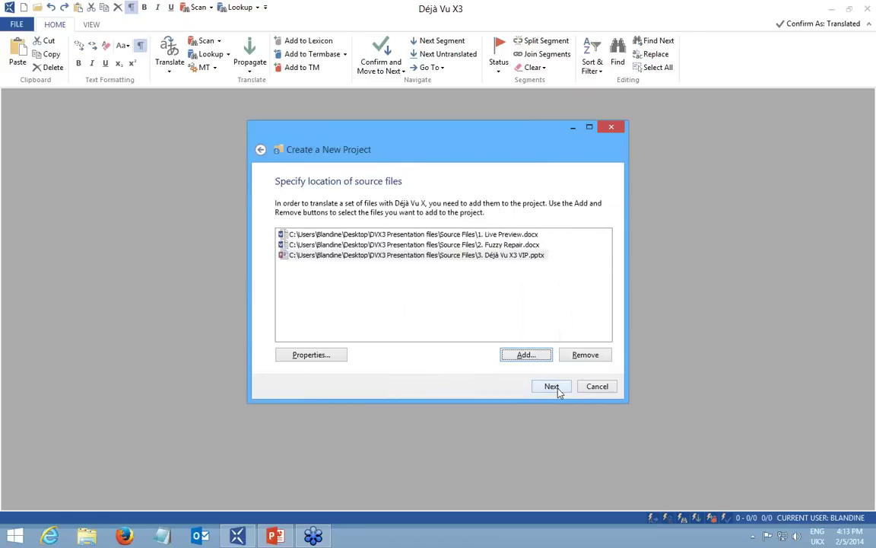
left_click(553, 386)
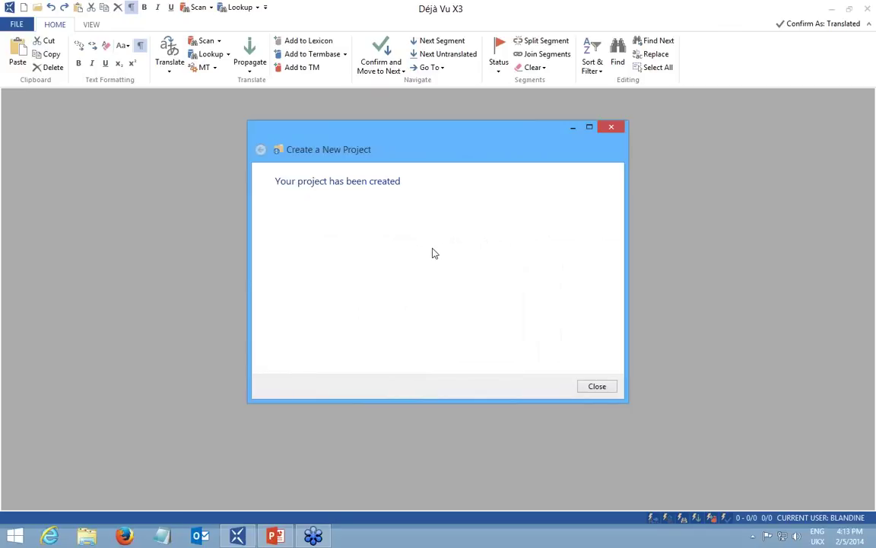
Open the new NEW.dvprj project and reset the window to the default pane layout.
left_click(596, 387)
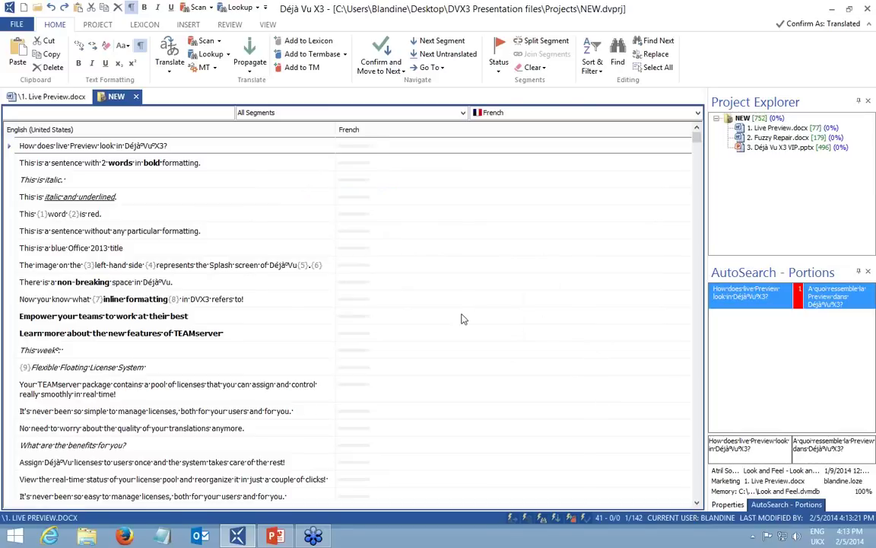
left_click(268, 25)
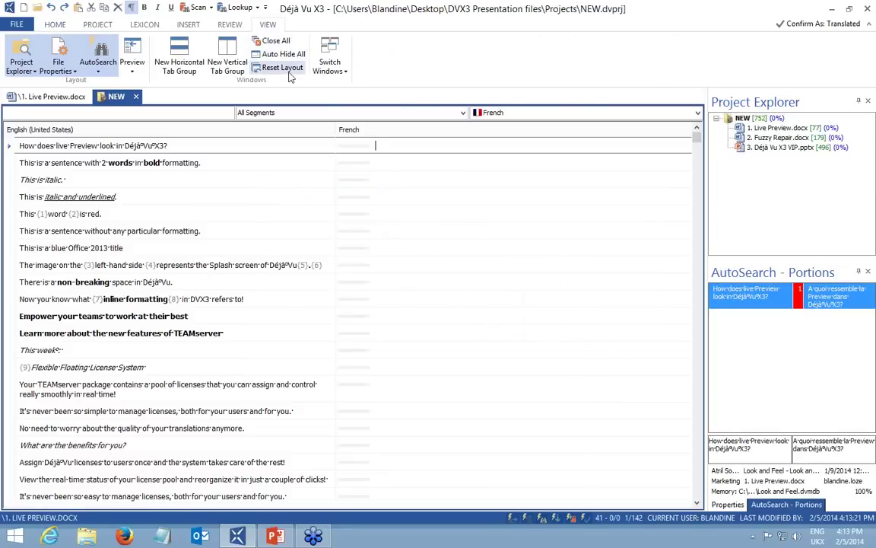
left_click(264, 68)
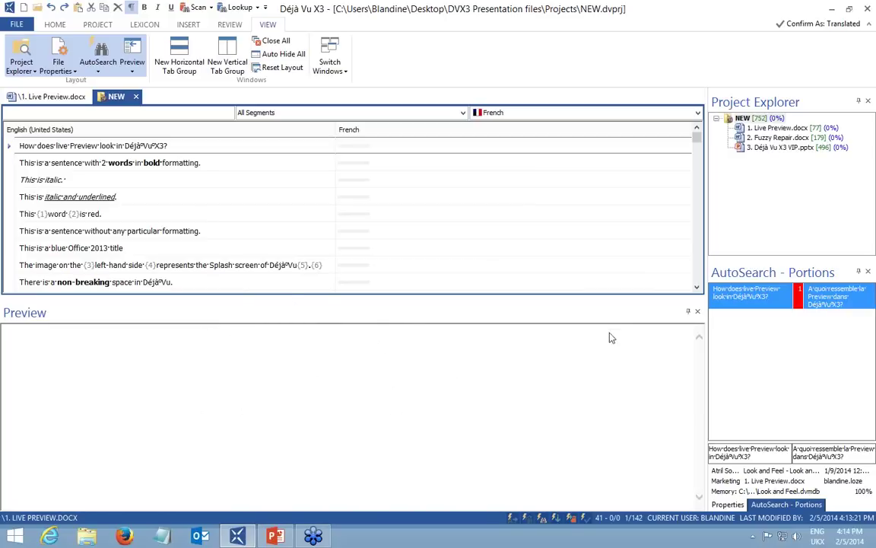
Close the Preview and Project Explorer panes and float AutoSearch - Portions over the grid.
left_click(698, 313)
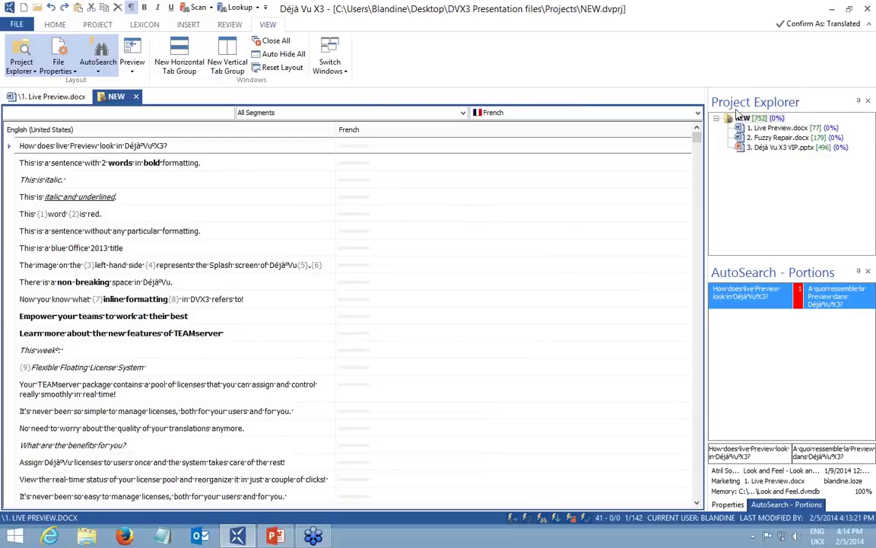
left_click_drag(820, 101, 321, 253)
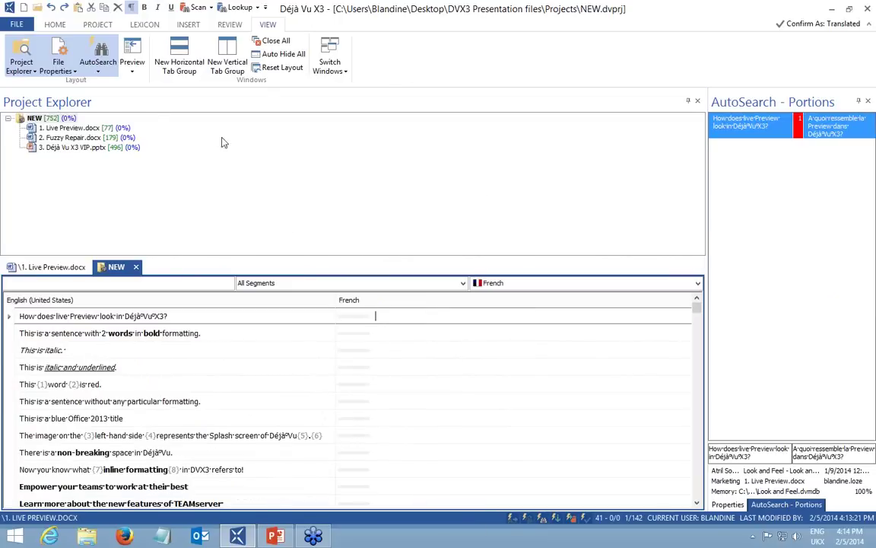
left_click(699, 102)
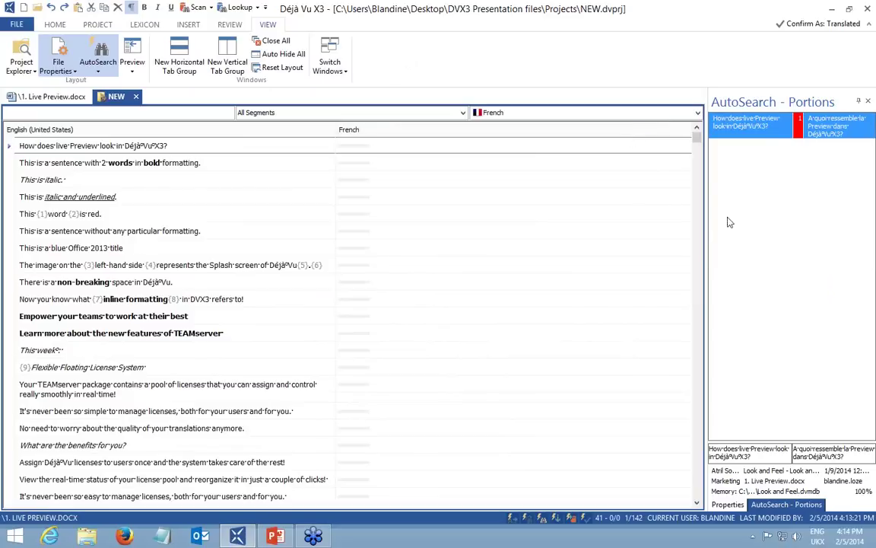
left_click_drag(750, 98, 710, 217)
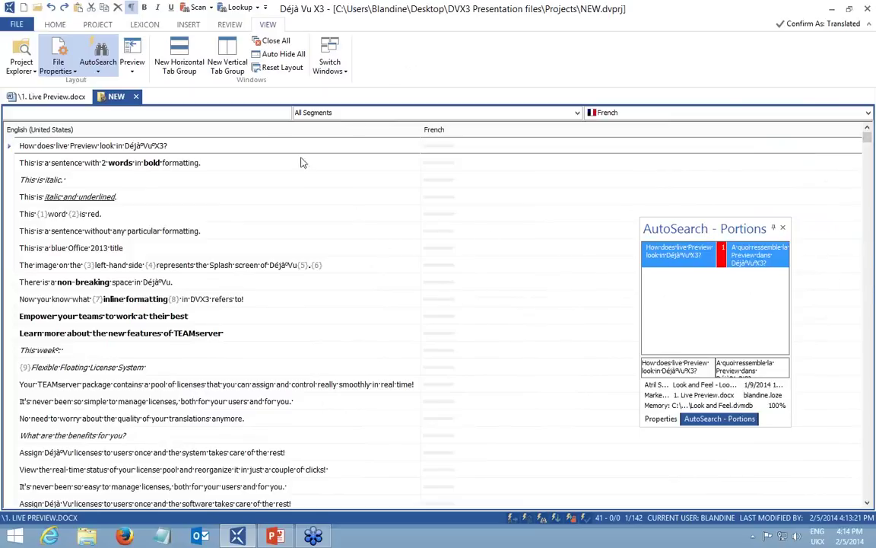
Close the floating AutoSearch pane, reset the layout, and close the Preview pane again.
left_click(783, 228)
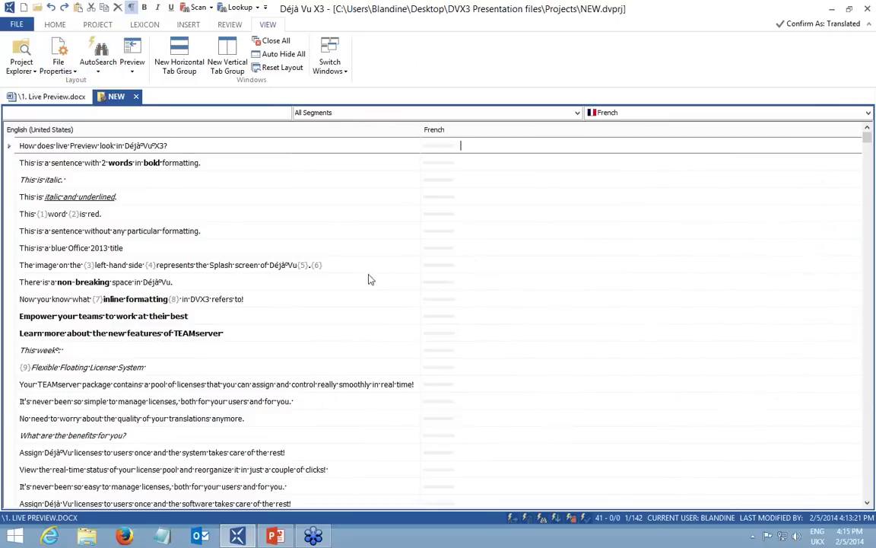
left_click(282, 68)
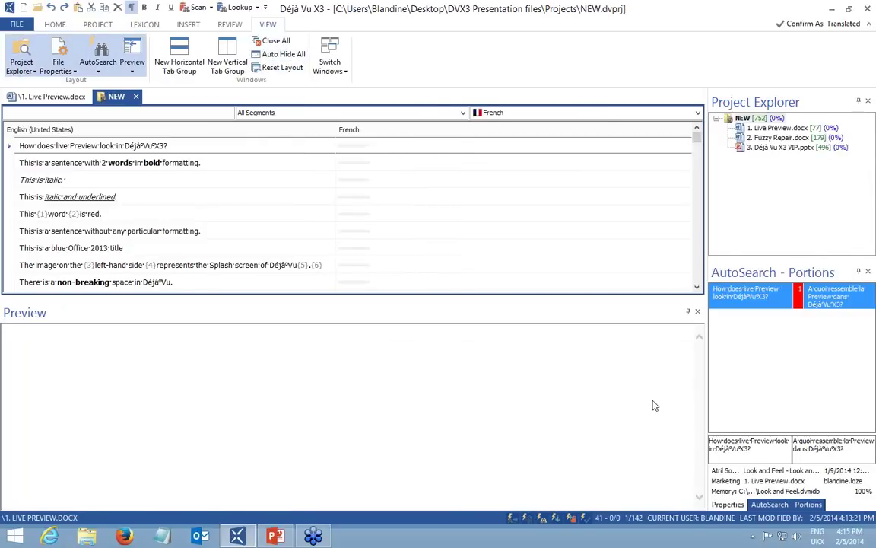
left_click(698, 311)
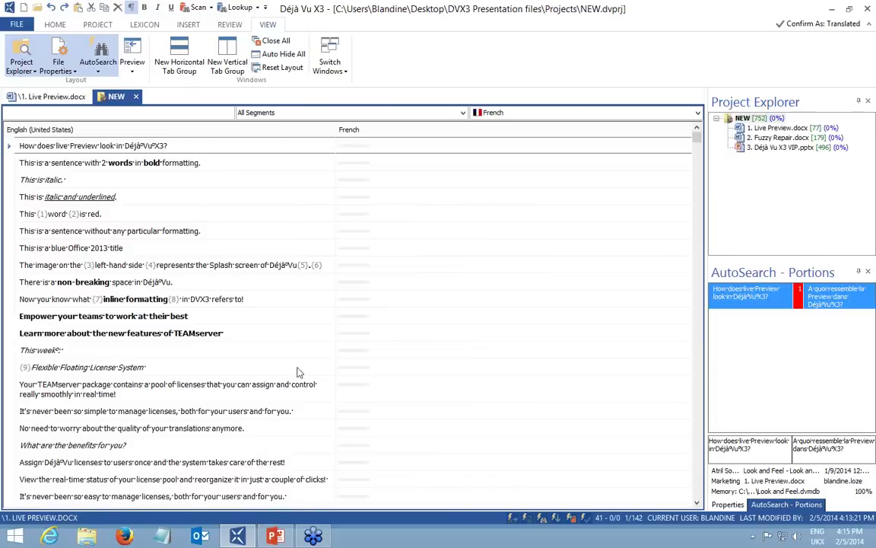
left_click(92, 24)
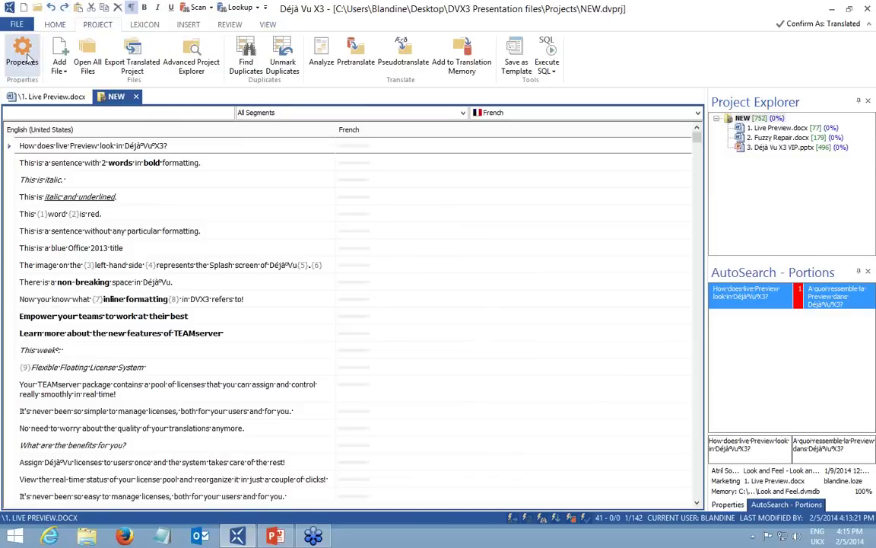
In Project Properties, create and add a new local translation memory named NEW.dvmdb.
left_click(27, 57)
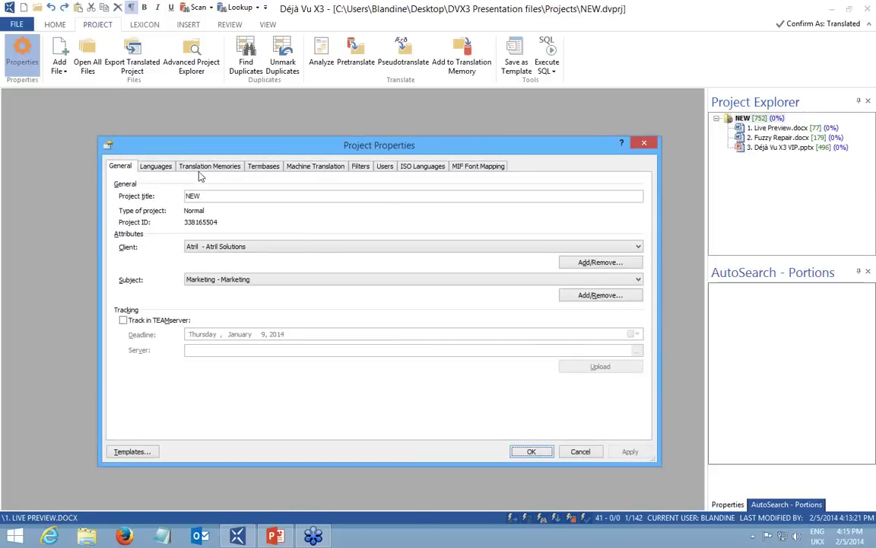
left_click(210, 166)
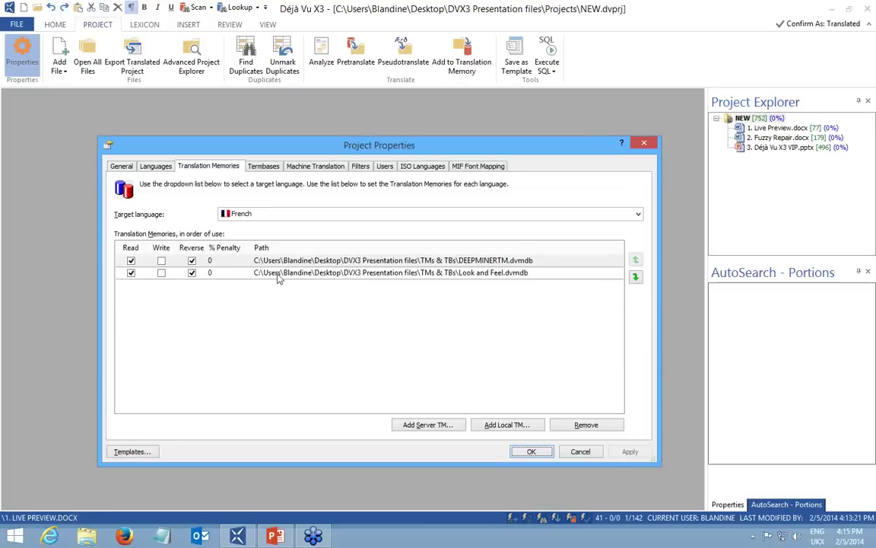
left_click(263, 166)
left_click(192, 164)
left_click(506, 426)
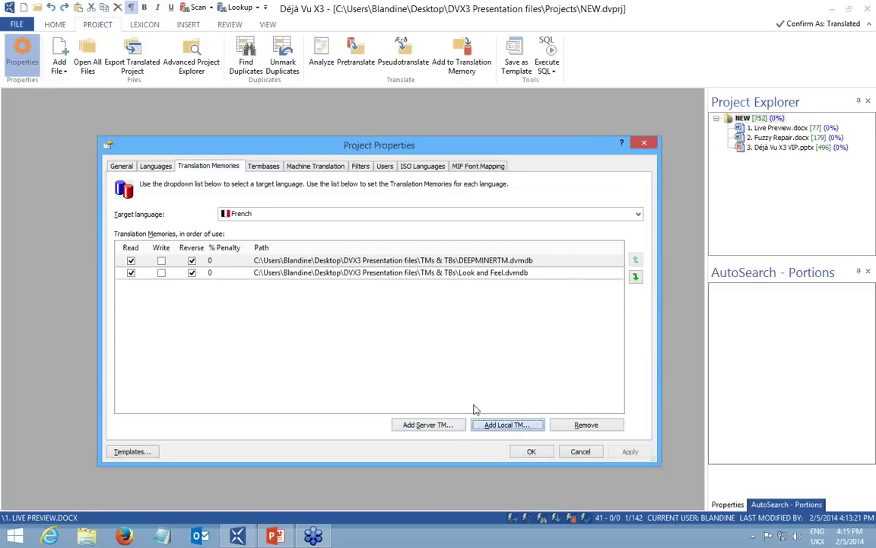
type("NEW")
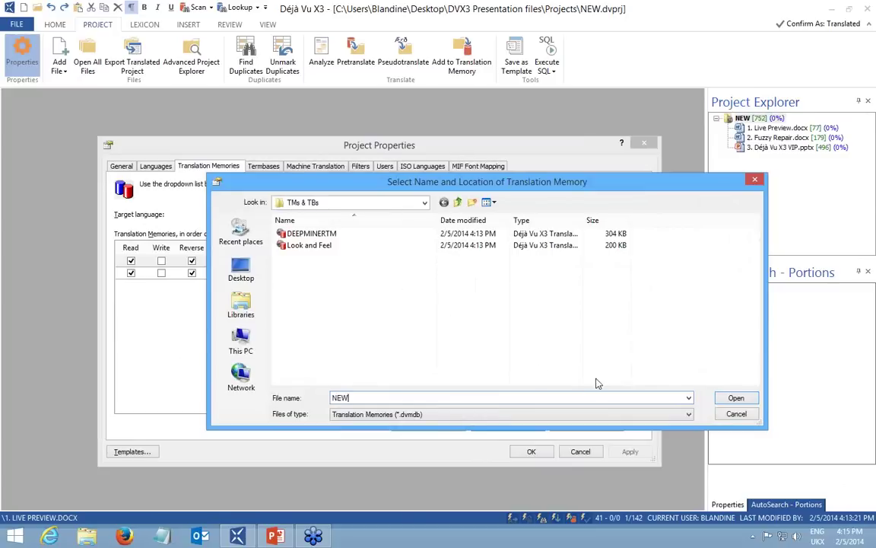
left_click(735, 398)
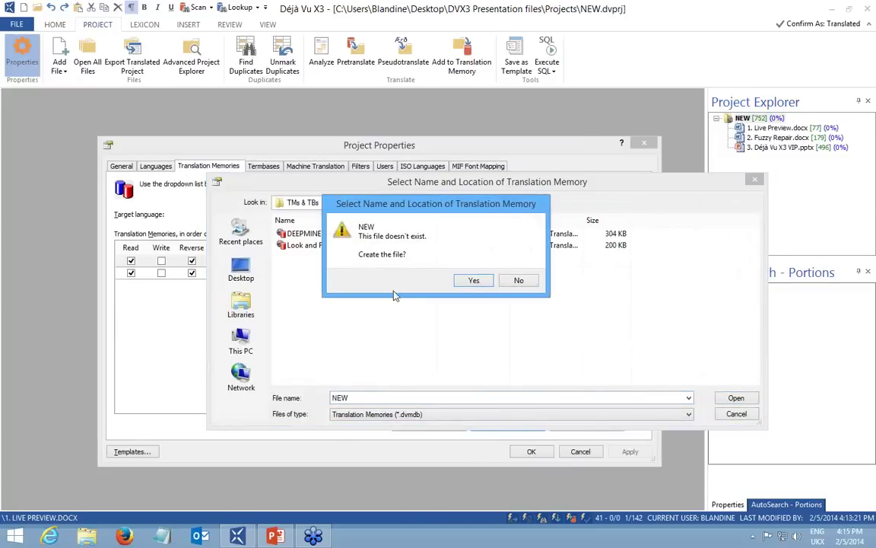
left_click(473, 281)
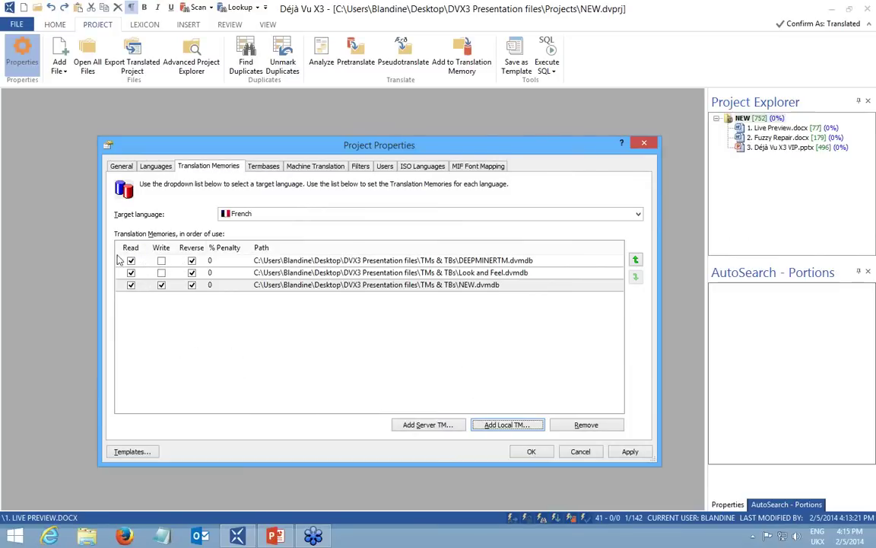
Inspect the DEEPMINERTM, Look and Feel and NEW.dvmdb rows in the French memory list.
left_click(130, 271)
left_click(313, 261)
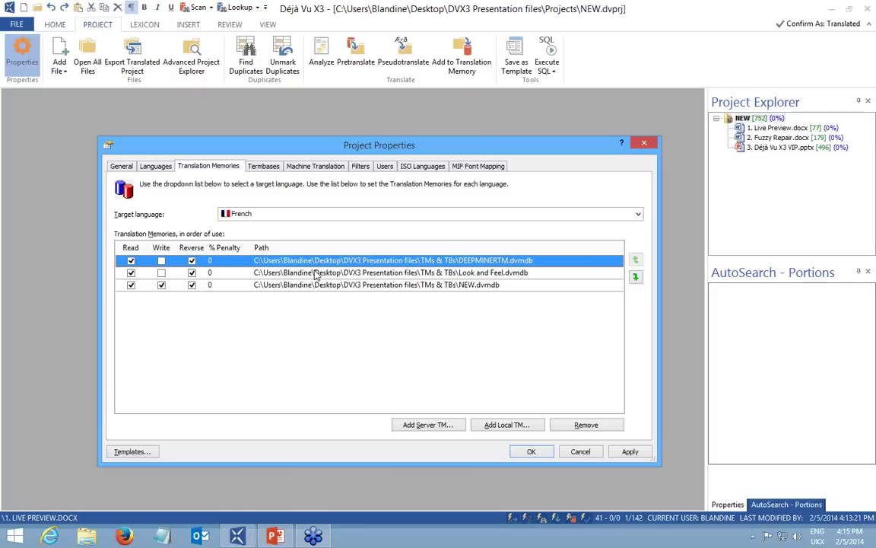
left_click(305, 273)
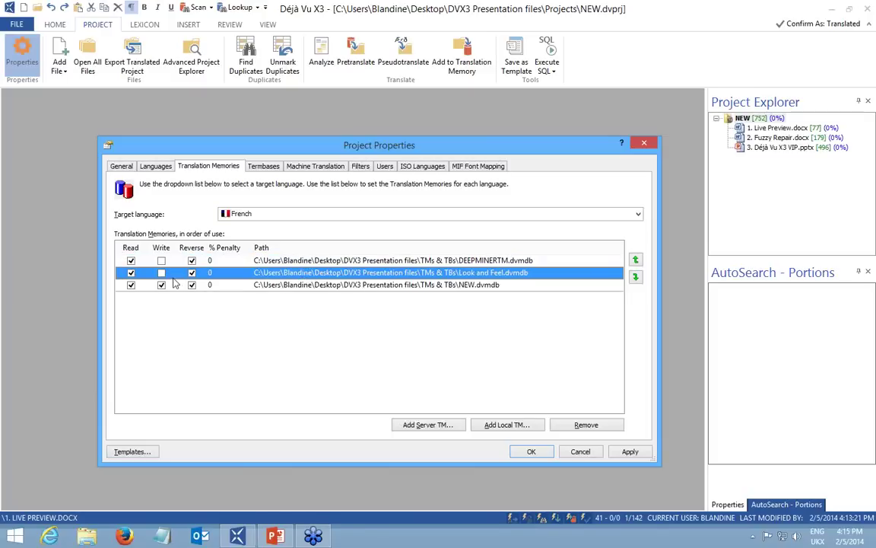
left_click(317, 286)
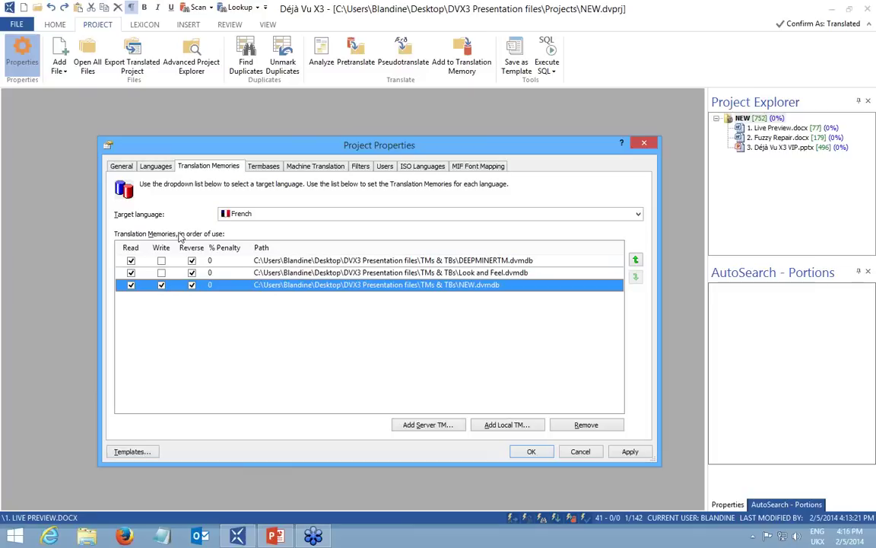
left_click(192, 260)
left_click(262, 164)
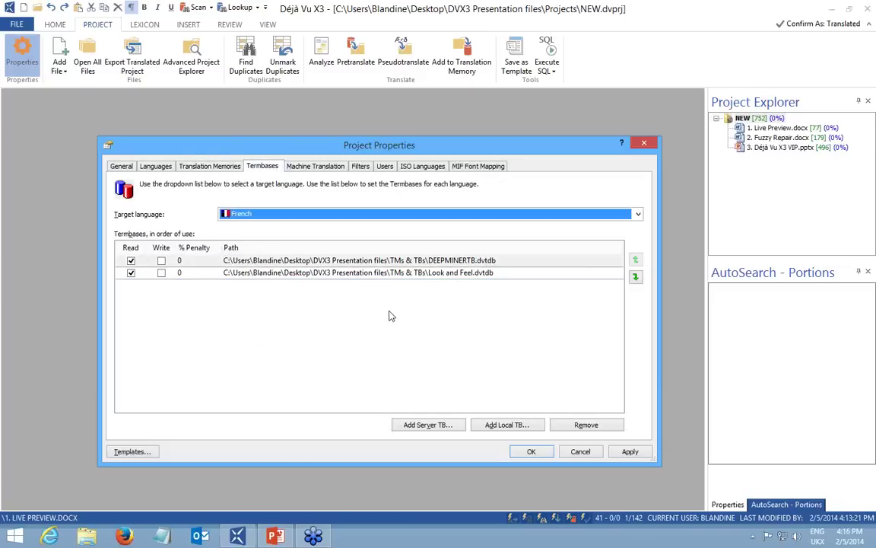
Create and add a new local termbase named NEW.dvtdb.
left_click(503, 424)
type("NEW")
key("Return")
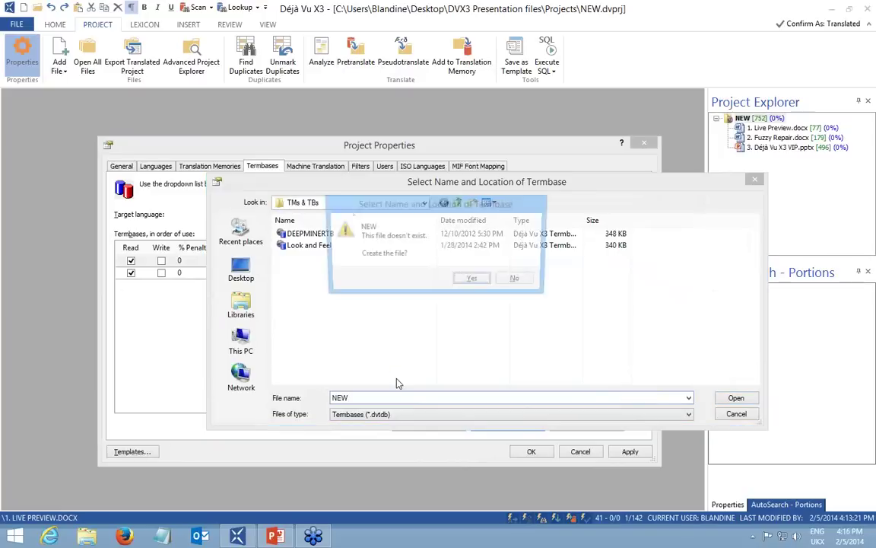
left_click(471, 280)
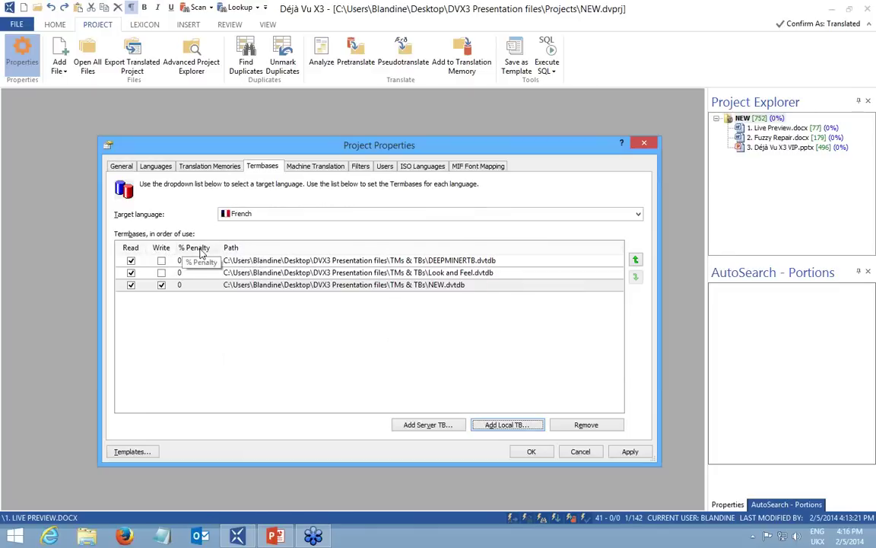
Review the DEEPMINERTB, Look and Feel and NEW.dvtdb termbase rows for French.
left_click(249, 273)
left_click(251, 261)
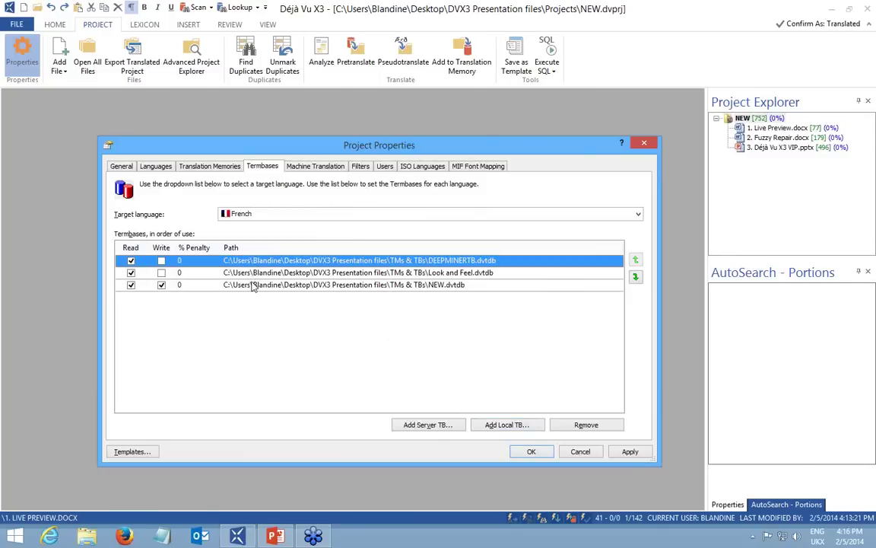
left_click(252, 283)
left_click(252, 261)
left_click(311, 168)
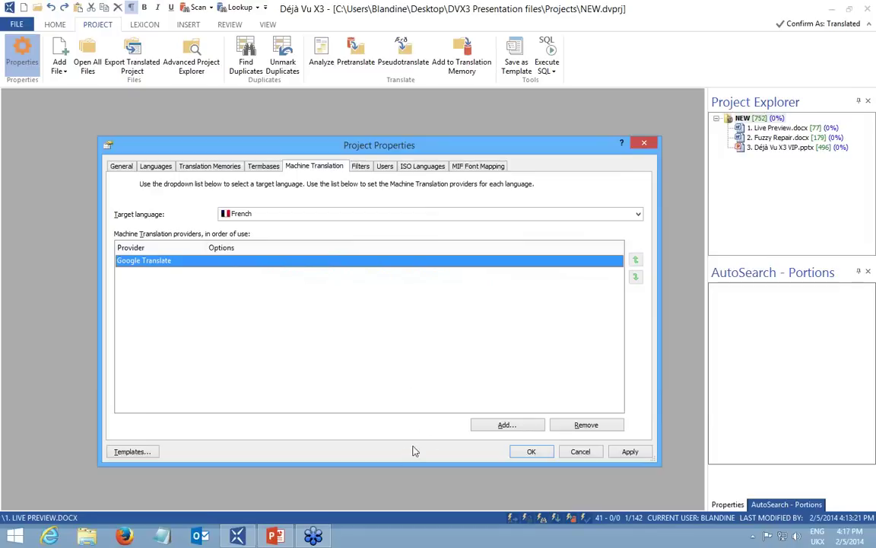
Add MyMemory as a French machine translation provider with a user name and API key.
left_click(507, 424)
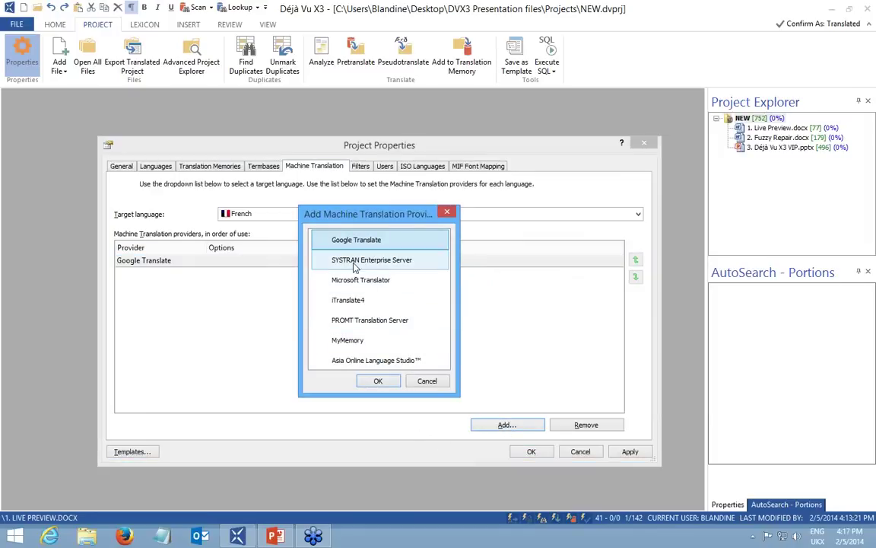
double_click(365, 341)
type("dsds")
left_click(338, 304)
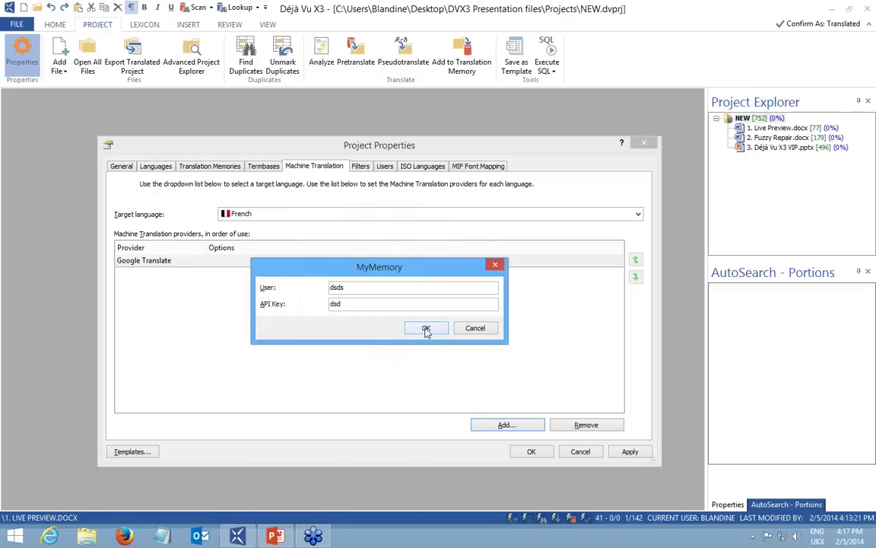
left_click(425, 329)
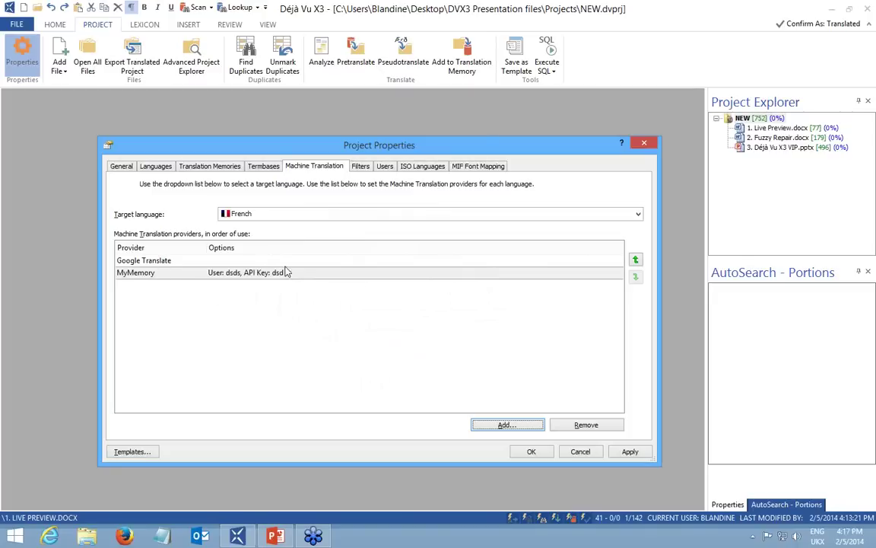
Remove MyMemory so only Google Translate remains, then apply and close Project Properties.
double_click(215, 275)
left_click(473, 328)
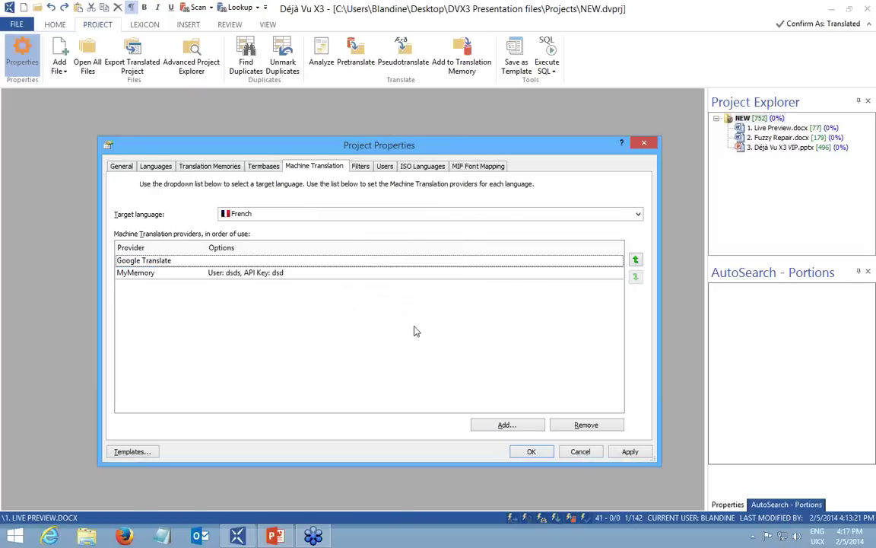
double_click(254, 273)
left_click(473, 328)
left_click(335, 273)
left_click(580, 426)
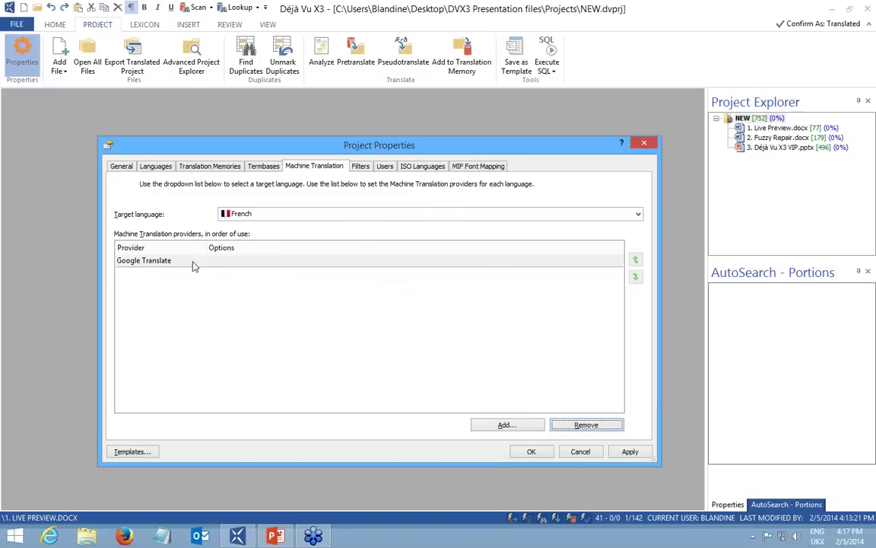
left_click(630, 452)
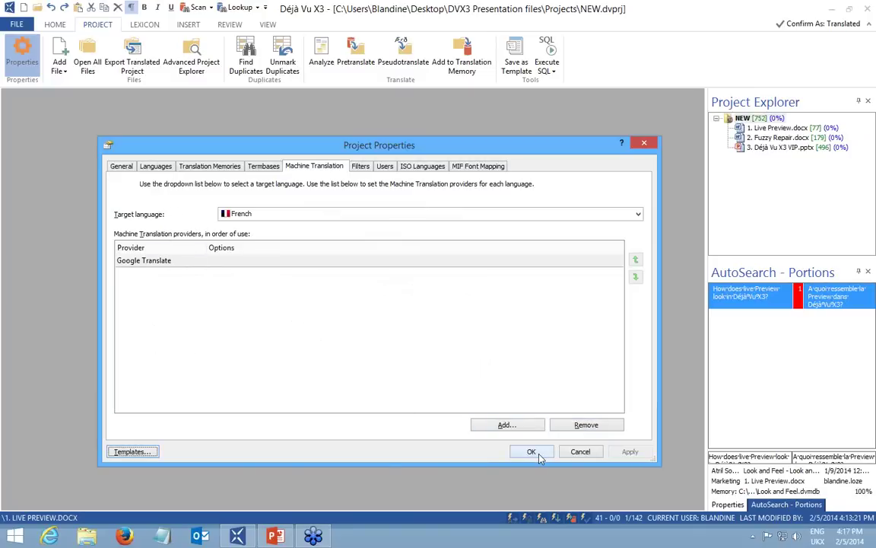
left_click(531, 452)
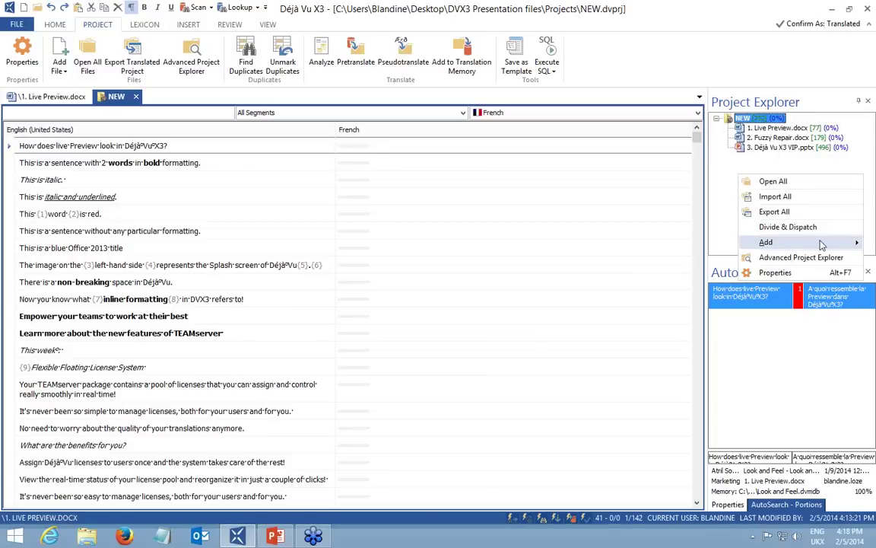
mouse_move(764, 242)
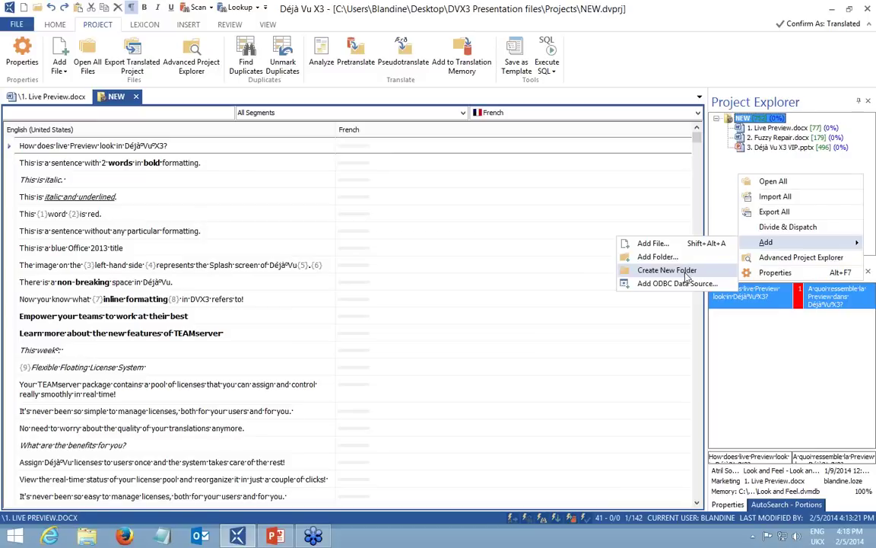
left_click(346, 274)
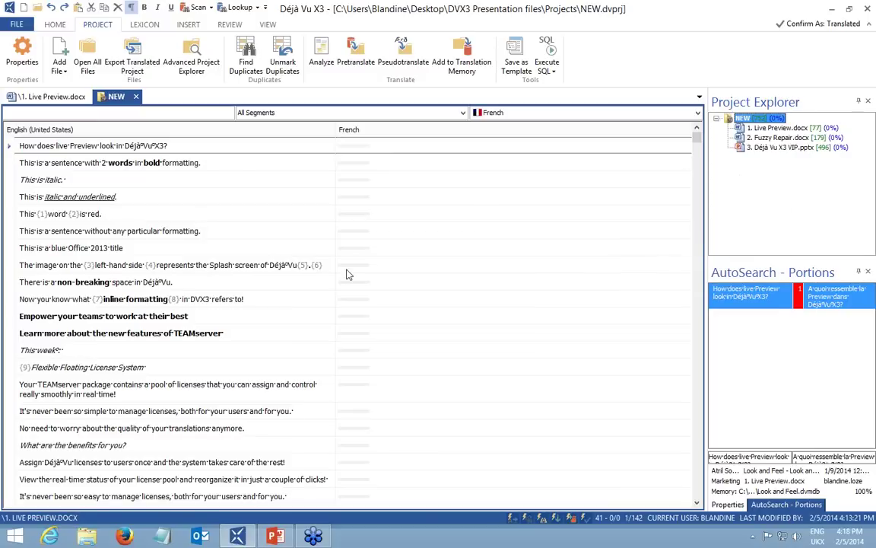
Add the Filters folder with subfolders to NEW and import Sample YAML.yml and the XLF file.
left_click(196, 52)
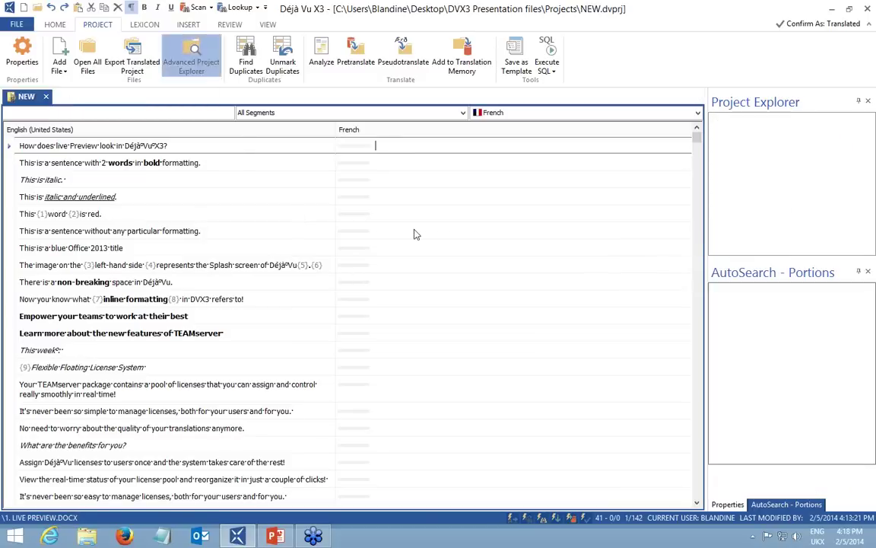
left_click_drag(149, 237, 152, 291)
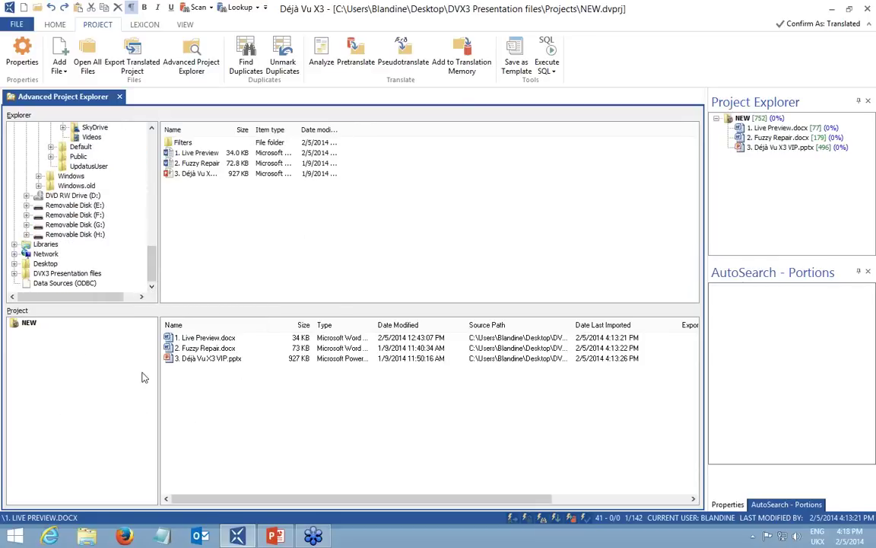
left_click_drag(184, 143, 209, 408)
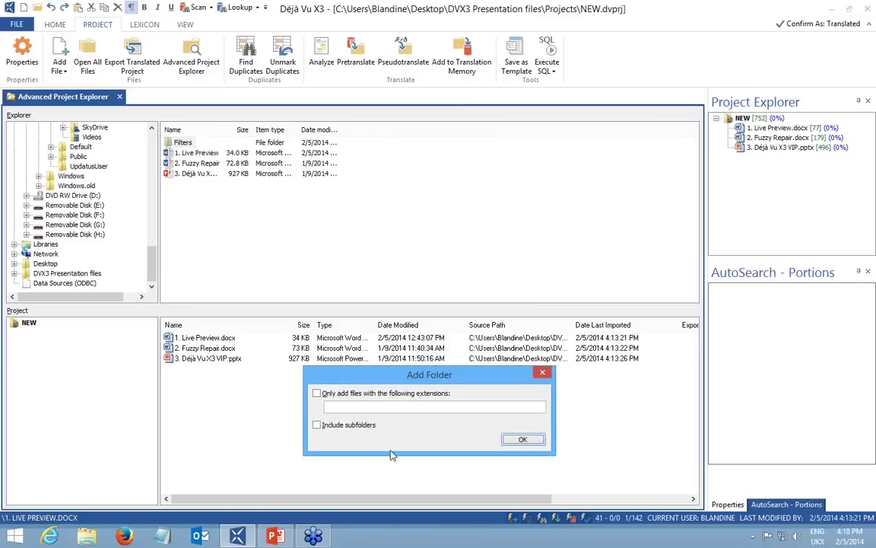
left_click(317, 424)
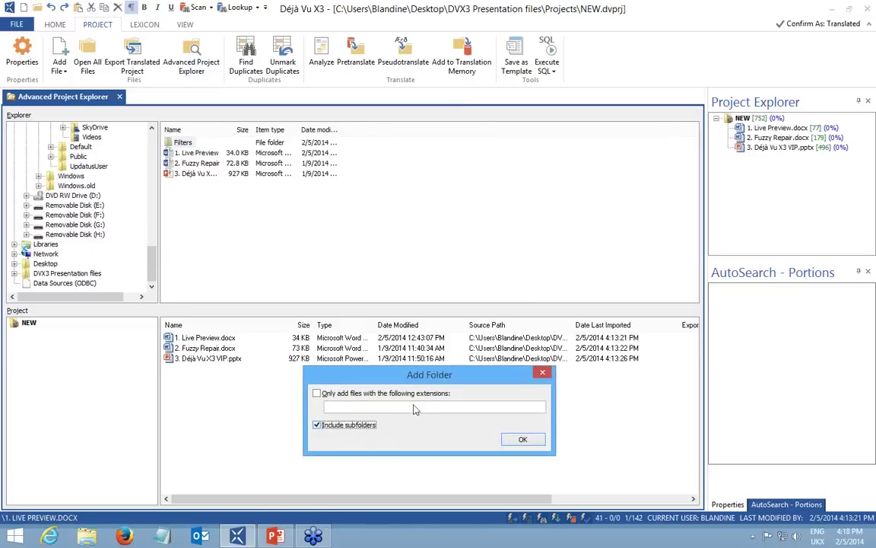
left_click(524, 441)
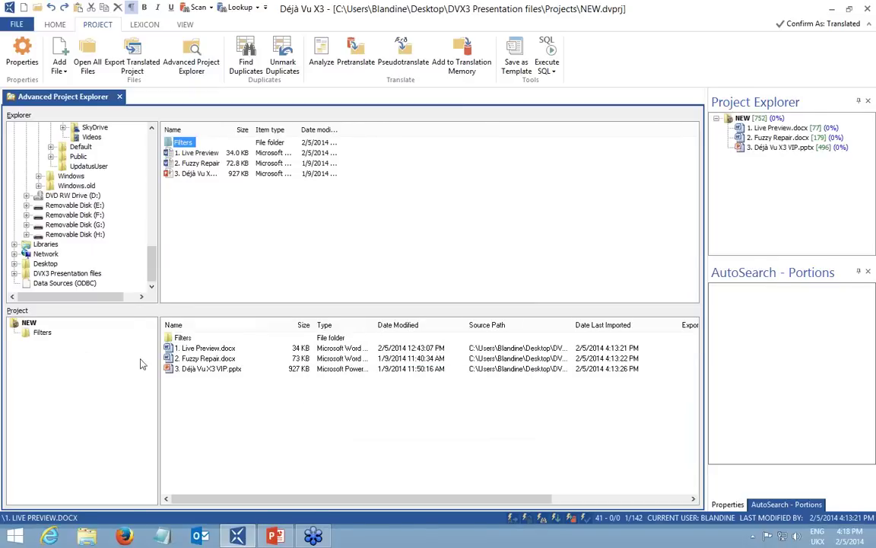
right_click(181, 337)
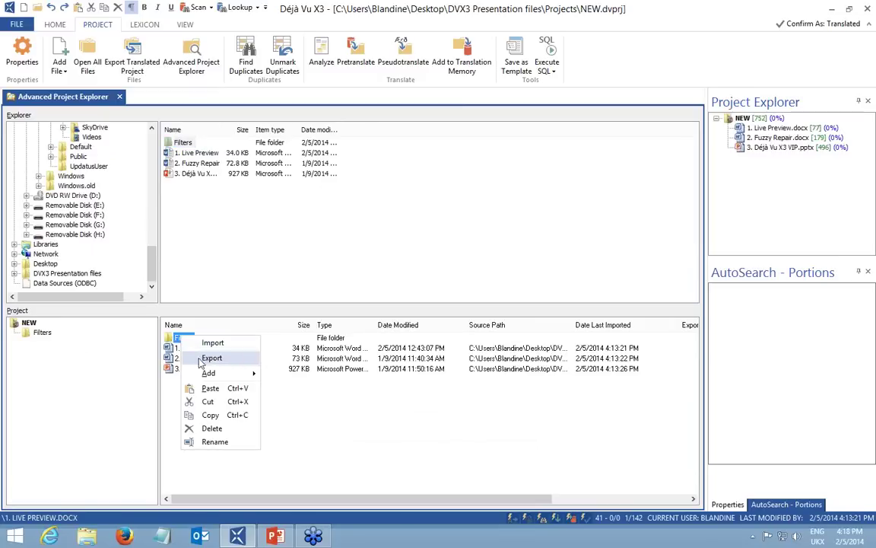
left_click(213, 343)
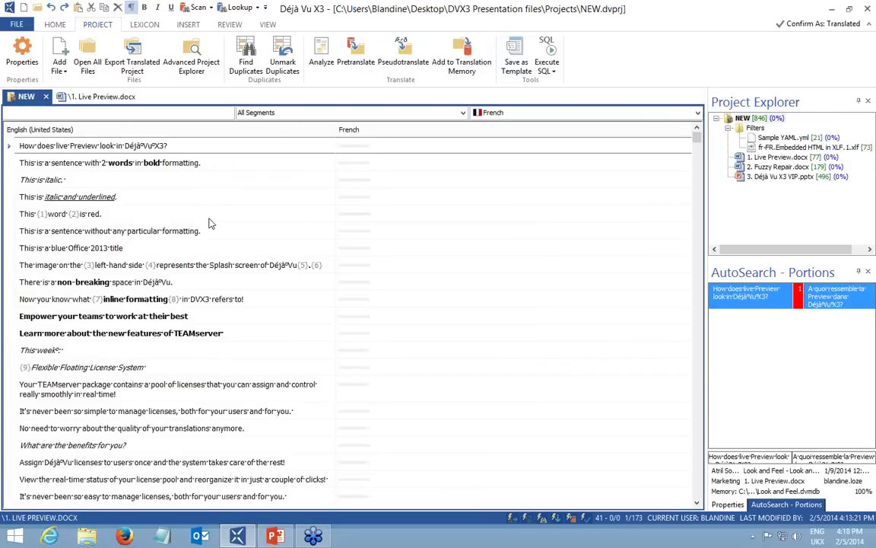
mouse_move(784, 137)
left_mouse_down()
mouse_move(789, 149)
mouse_move(799, 140)
left_mouse_up()
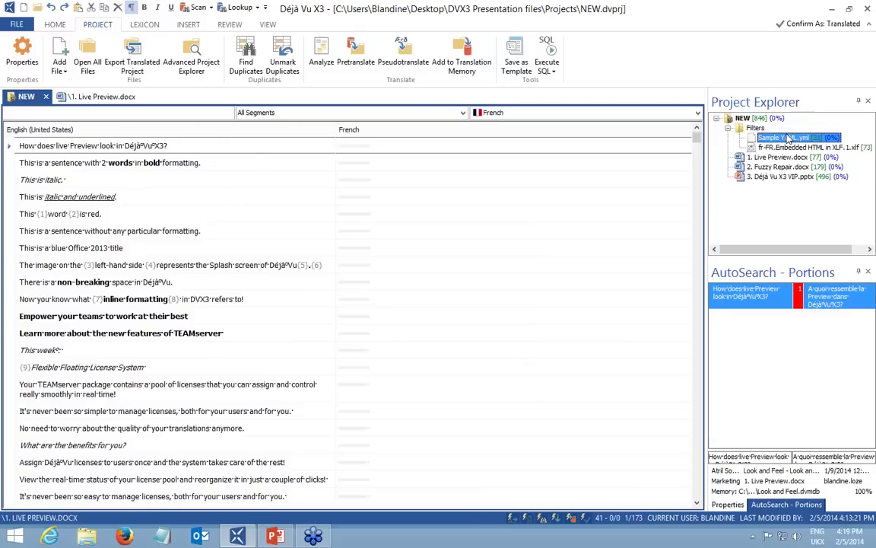
left_click_drag(783, 140, 792, 144)
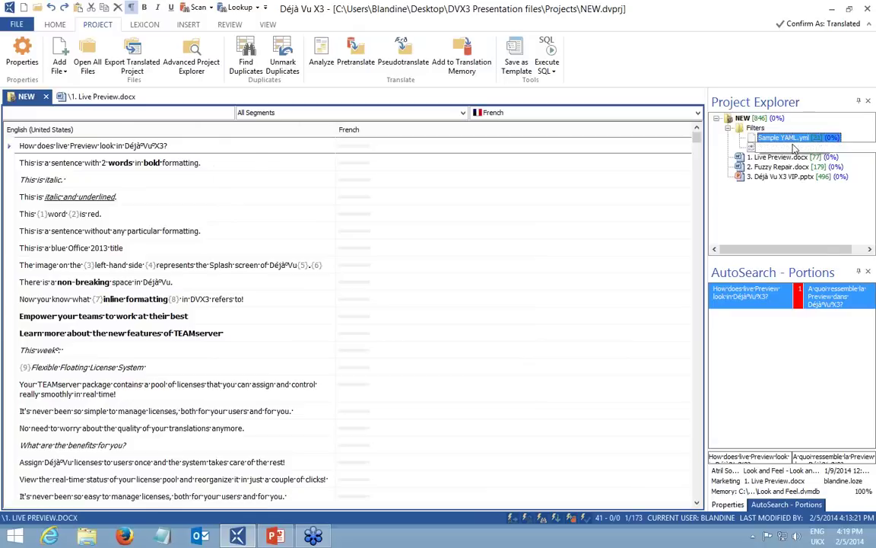
left_click_drag(794, 148, 770, 368)
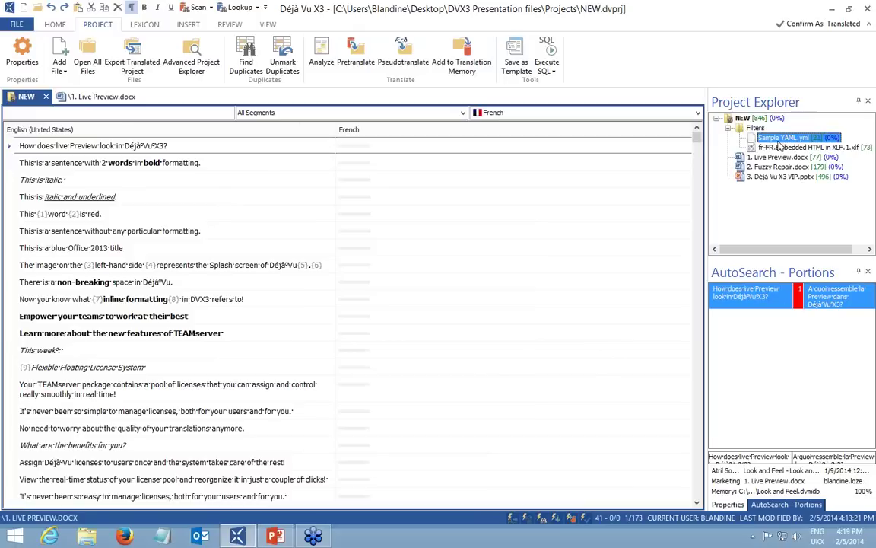
left_click_drag(780, 145, 688, 133)
Tick Import Comments for Sample YAML.yml, reimport it, and view the new Lakers segment.
double_click(801, 139)
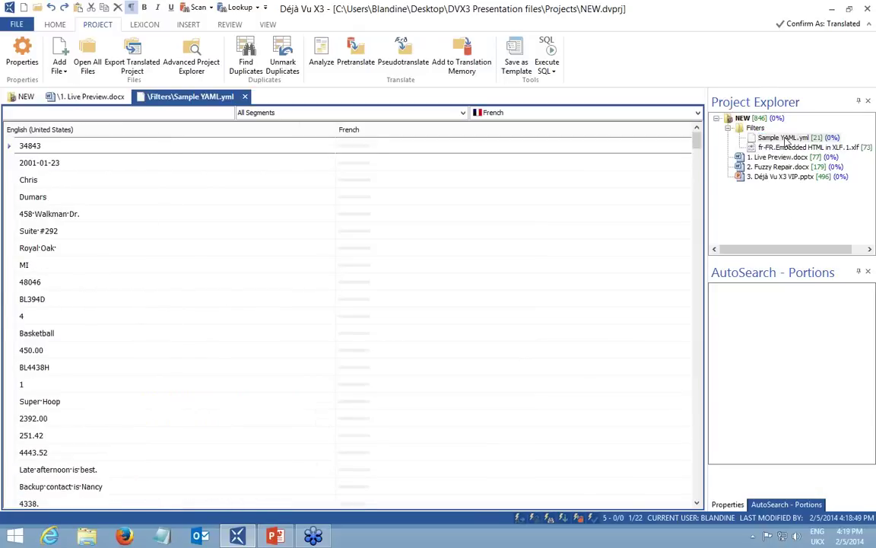
left_click(727, 506)
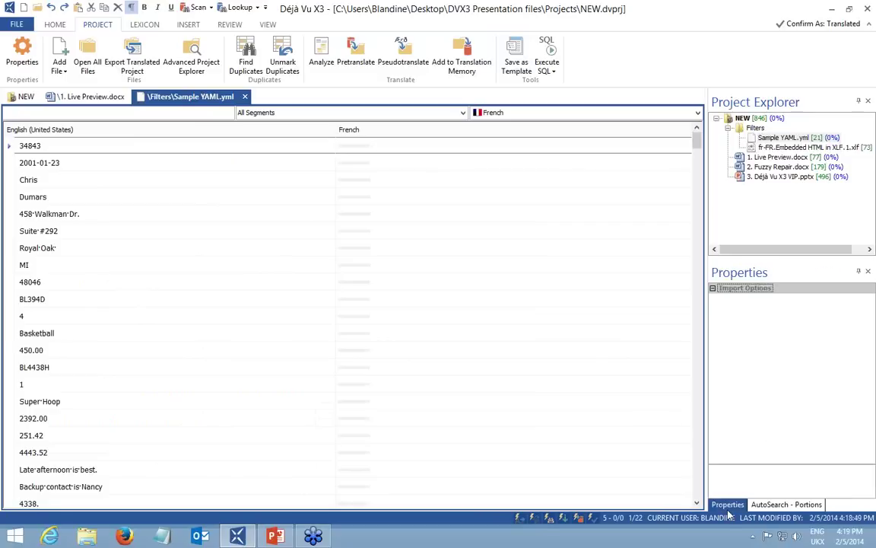
left_click(793, 331)
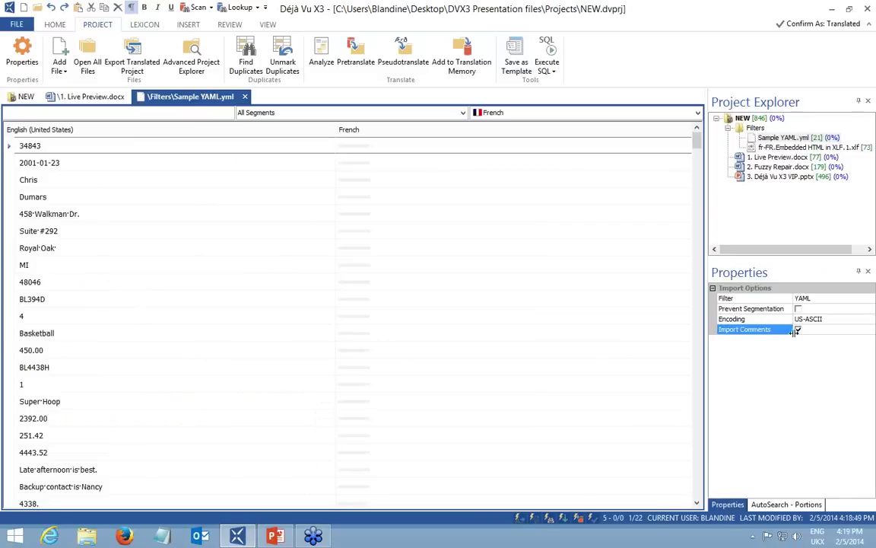
right_click(764, 138)
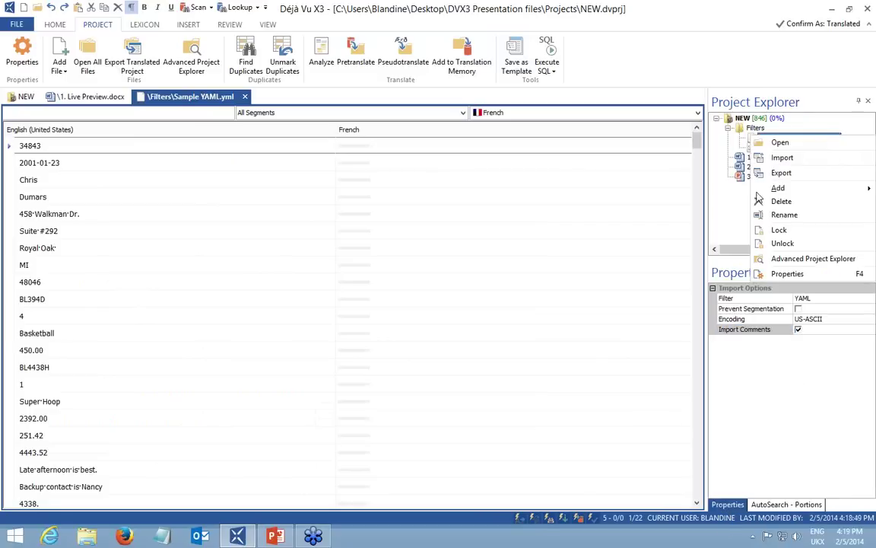
left_click(783, 158)
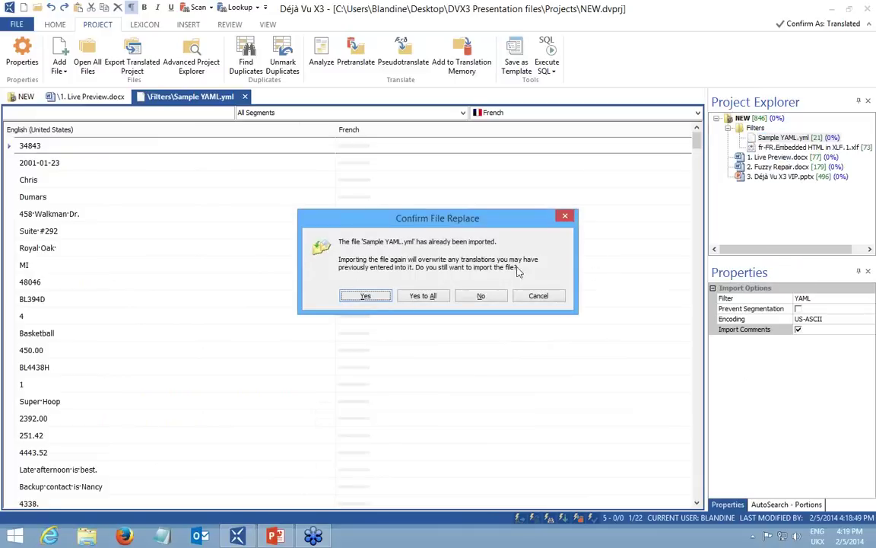
left_click(366, 295)
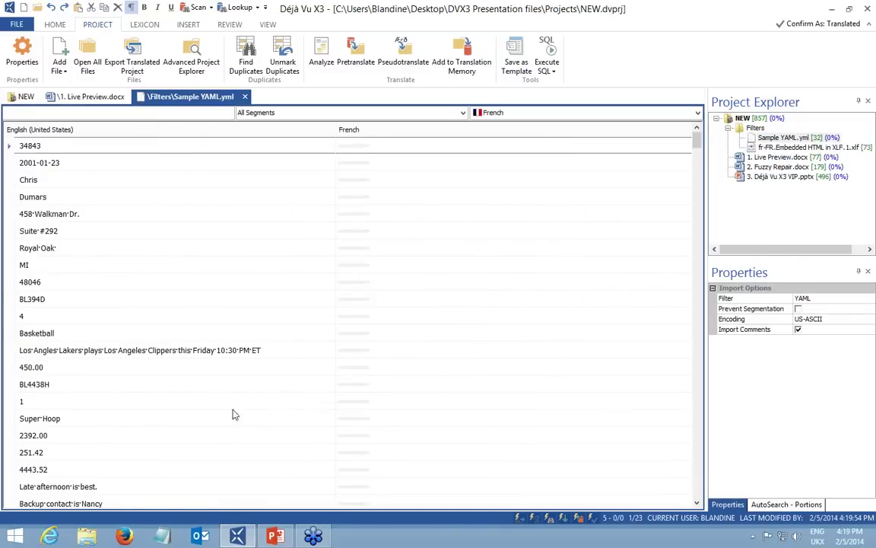
left_click(276, 351)
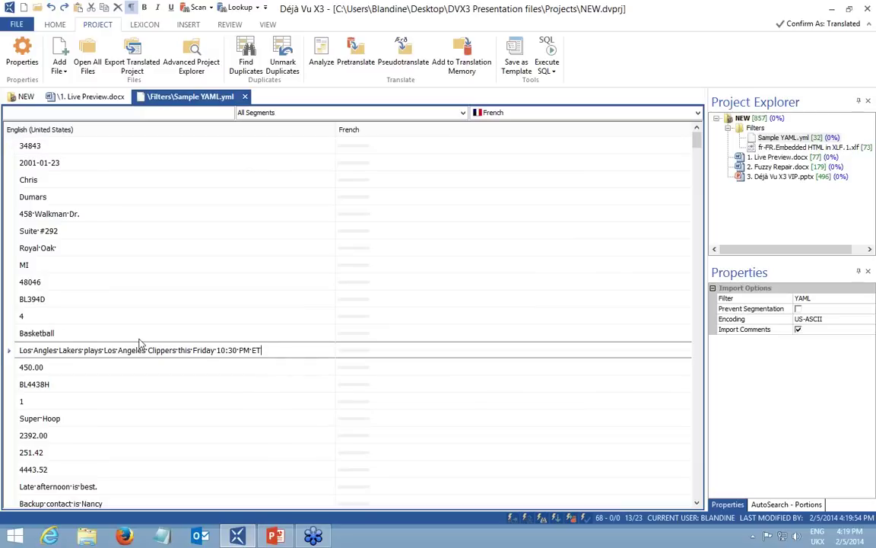
left_click(764, 146)
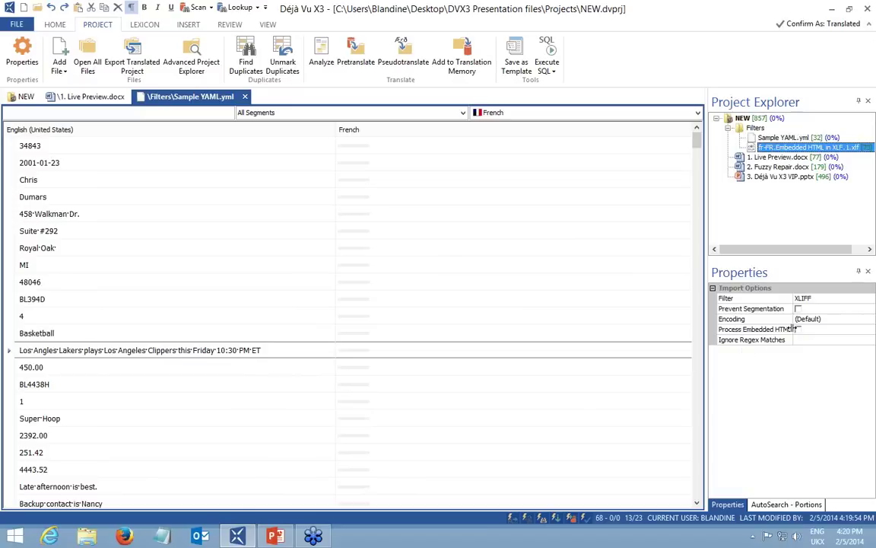
Open the XLIFF file and inspect its raw <body> tag and Main Features segment.
double_click(760, 149)
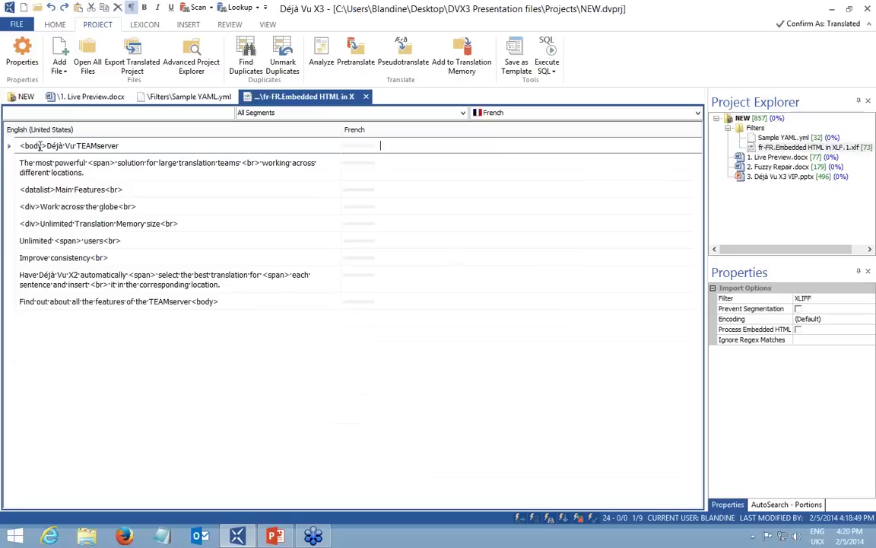
left_click_drag(47, 146, 21, 143)
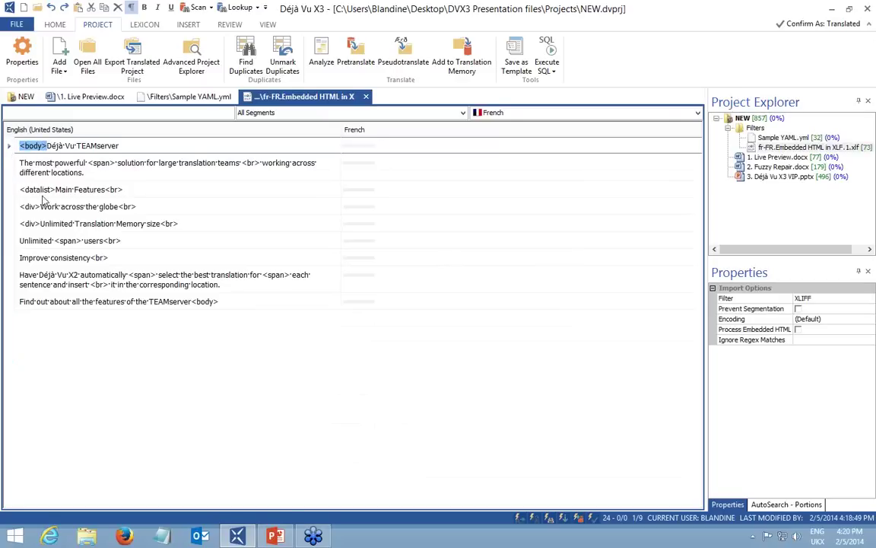
left_click(127, 189)
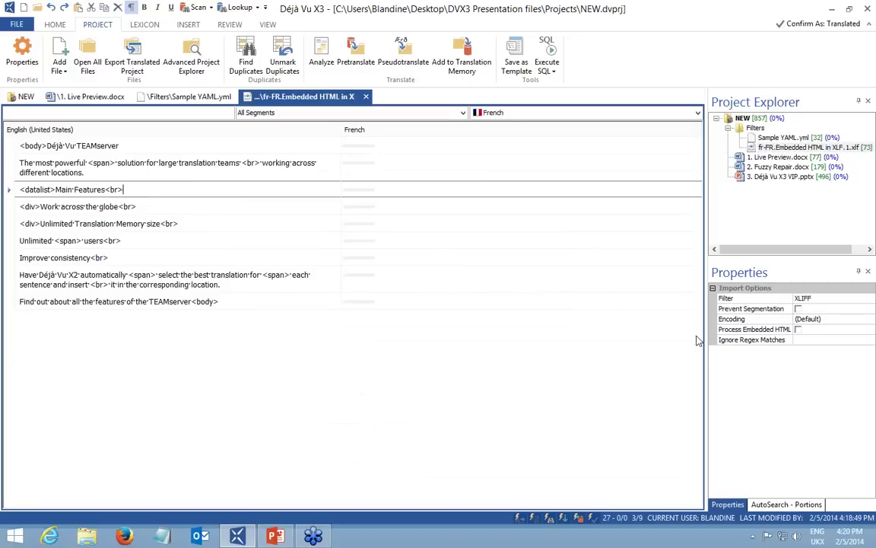
Turn on Process Embedded HTML, reimport the XLIFF file, and review the split segments.
left_click(798, 329)
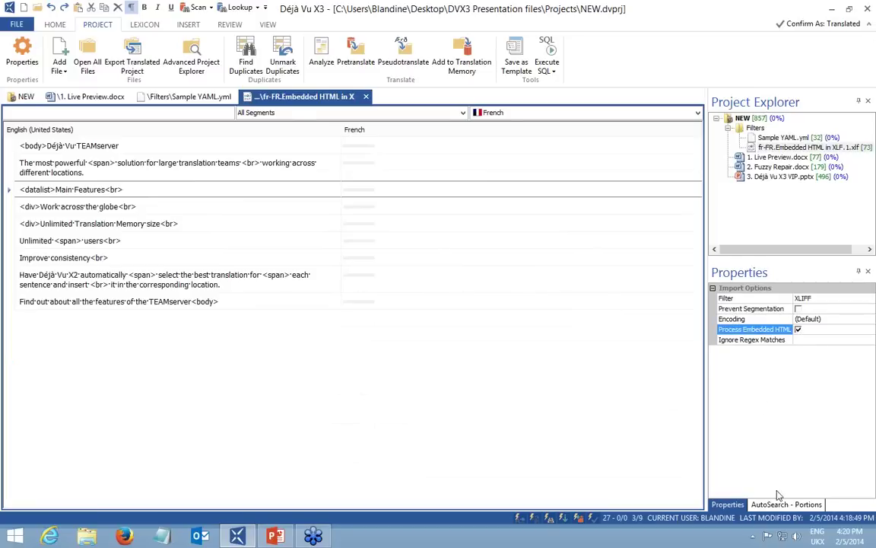
right_click(753, 146)
left_click(783, 171)
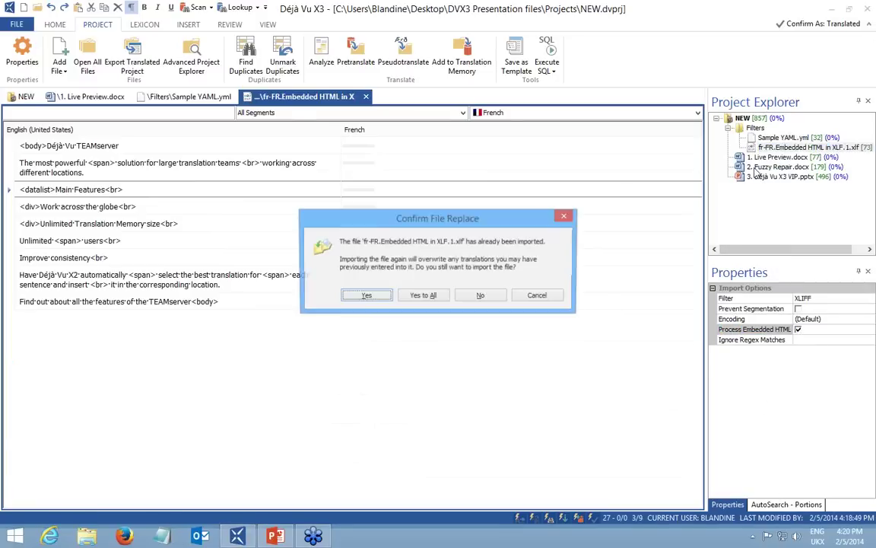
left_click(365, 296)
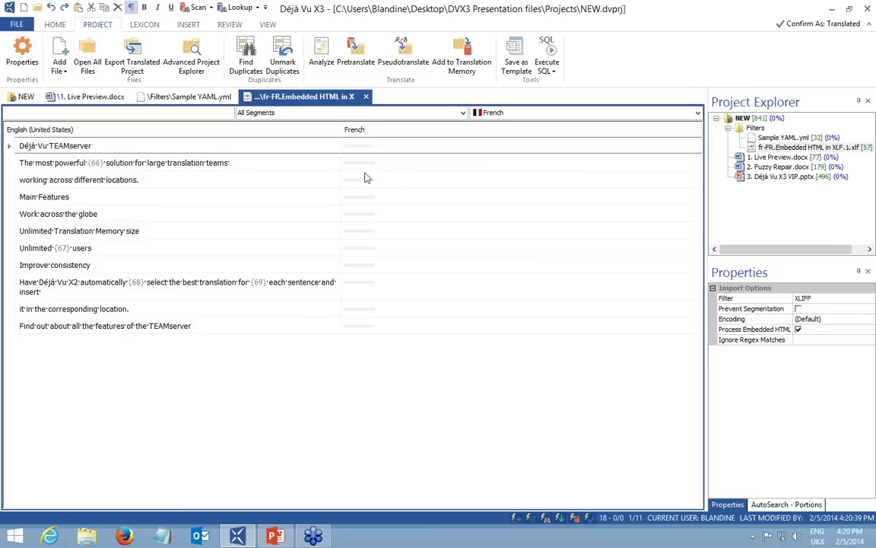
left_click(399, 168)
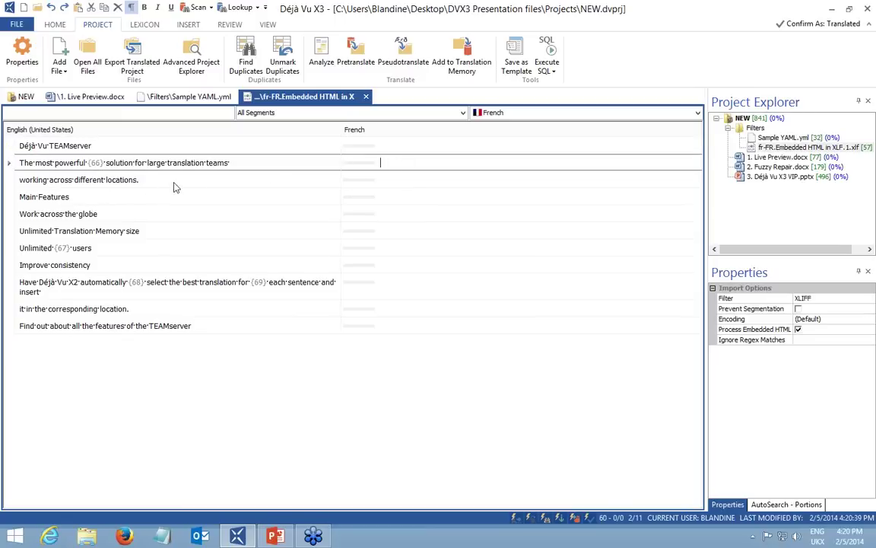
left_click(428, 178)
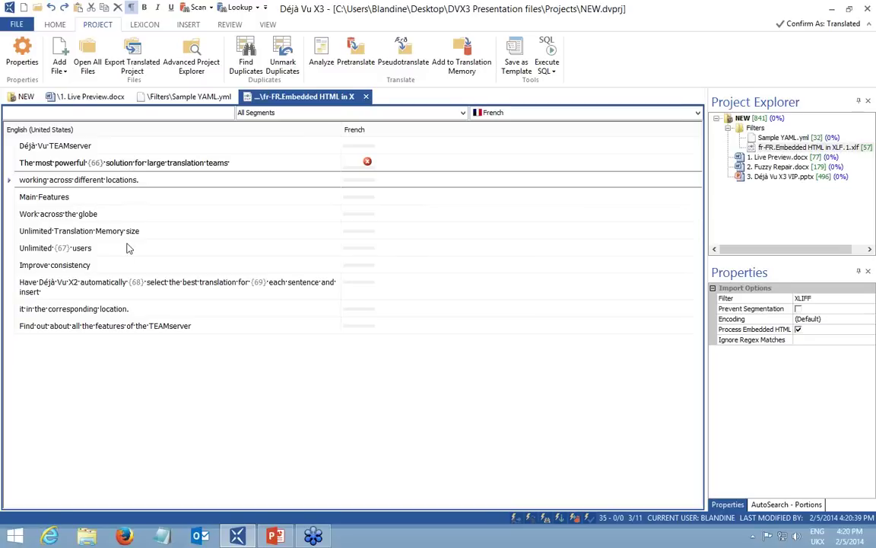
double_click(740, 120)
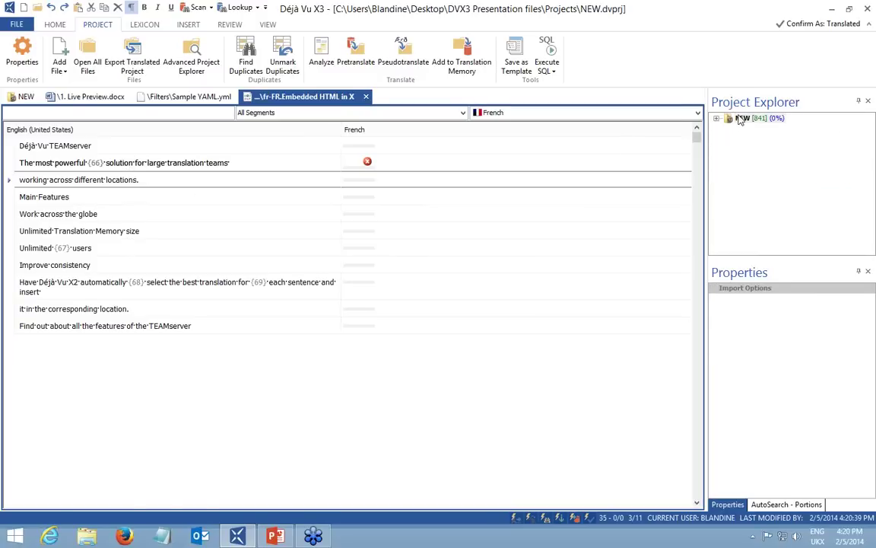
Run a duplicate source segment search and close its dialog.
left_click(243, 61)
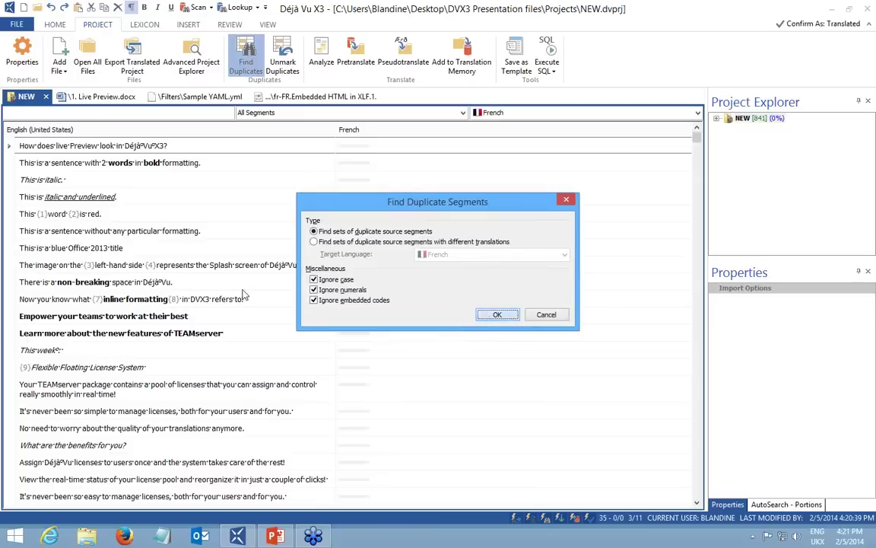
left_click(495, 315)
left_click(546, 315)
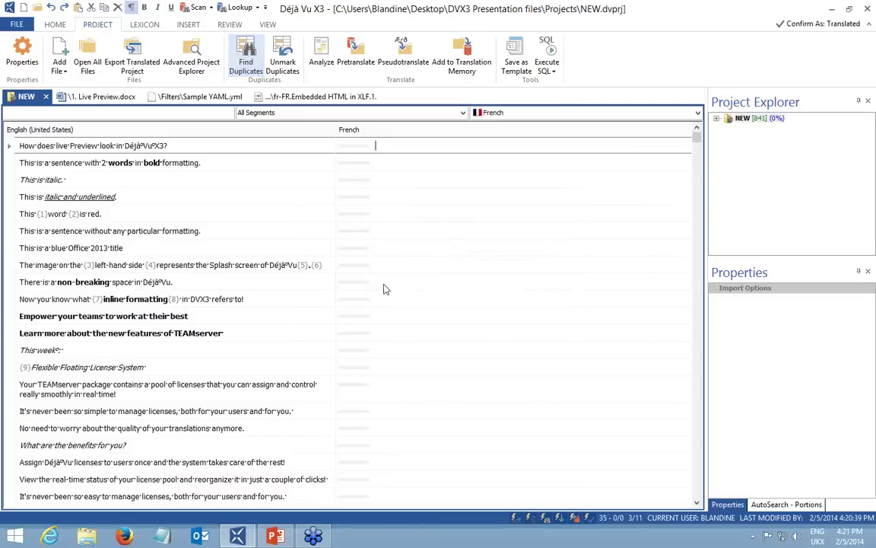
Browse the duplicate-flagged segments, selecting the {10}Genesis of Déjà Vu X3 segment.
scroll(363, 212, "down", 4)
scroll(364, 212, "down", 4)
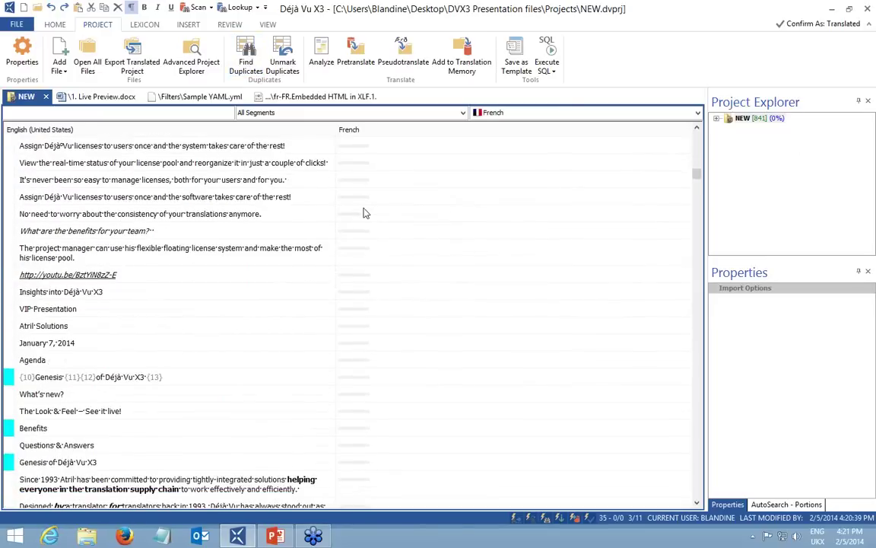
left_click(376, 343)
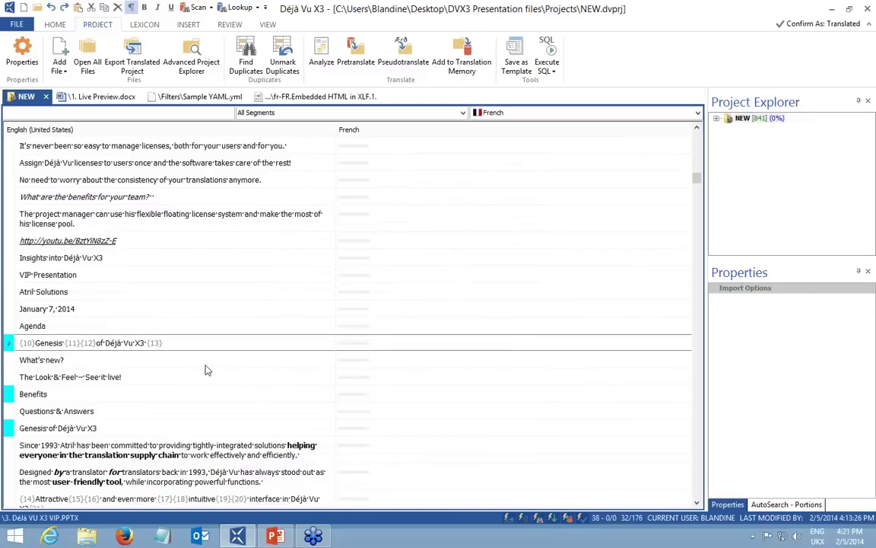
scroll(206, 367, "down", 1)
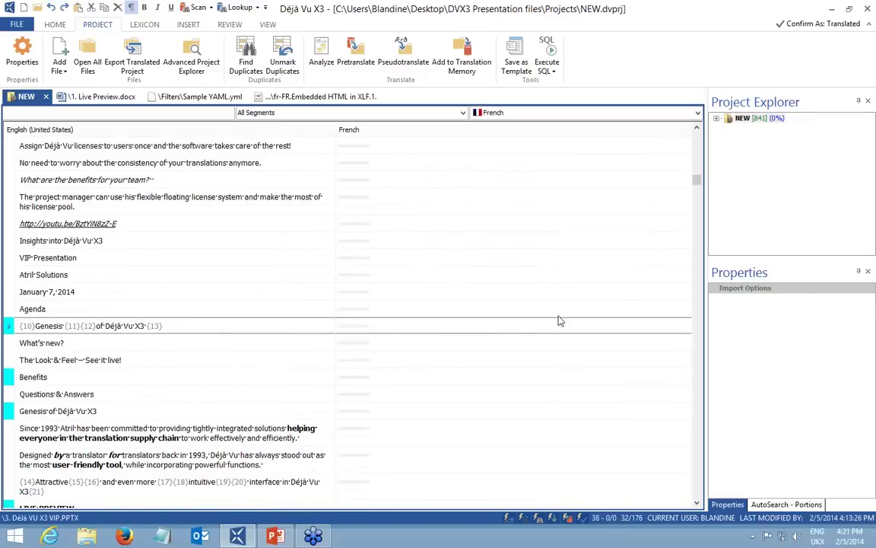
scroll(465, 331, "down", 2)
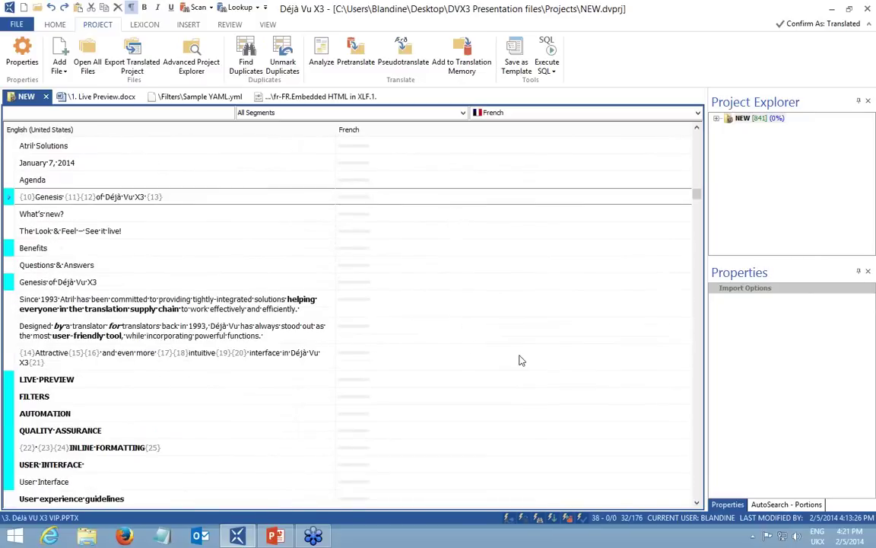
scroll(522, 358, "up", 10)
scroll(522, 360, "up", 2)
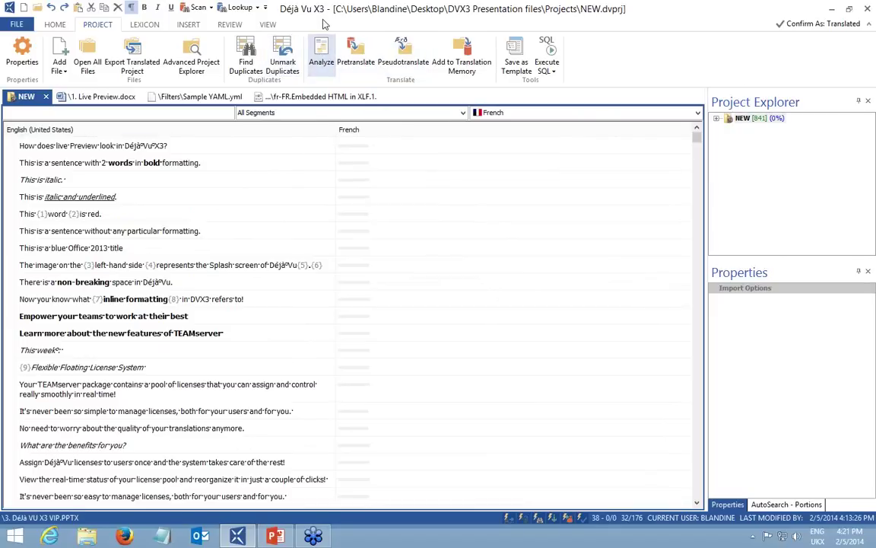
left_click(321, 50)
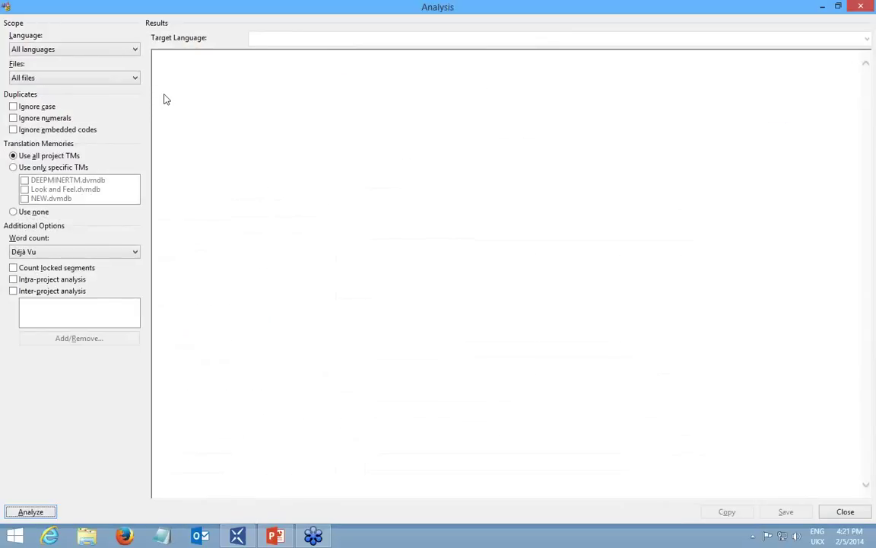
Analyse the current language, French, with Déjà Vu word count against all project TMs.
left_click(41, 52)
left_click(47, 60)
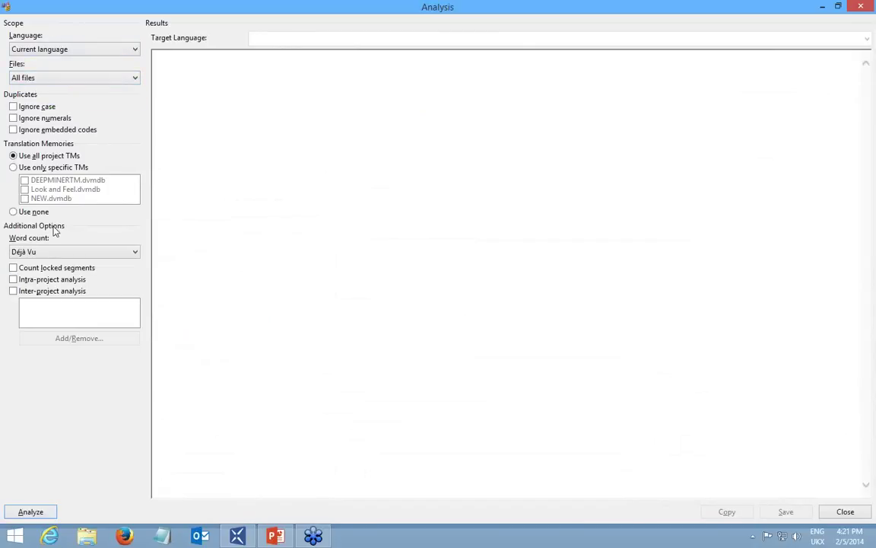
left_click(48, 252)
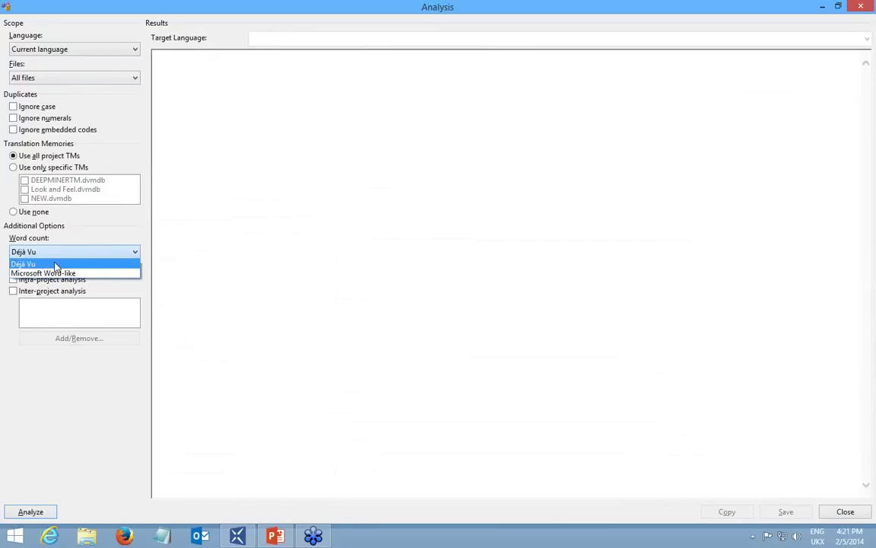
left_click(84, 237)
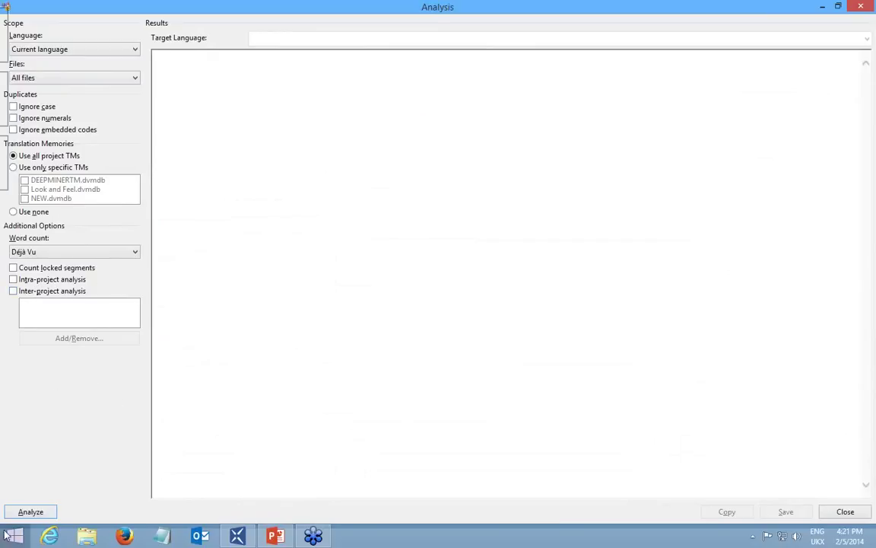
left_click(32, 512)
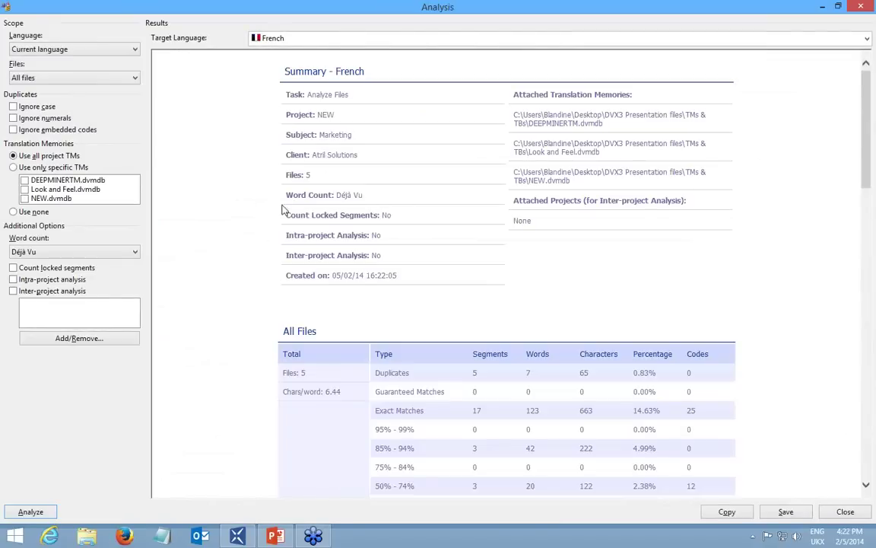
scroll(461, 251, "down", 3)
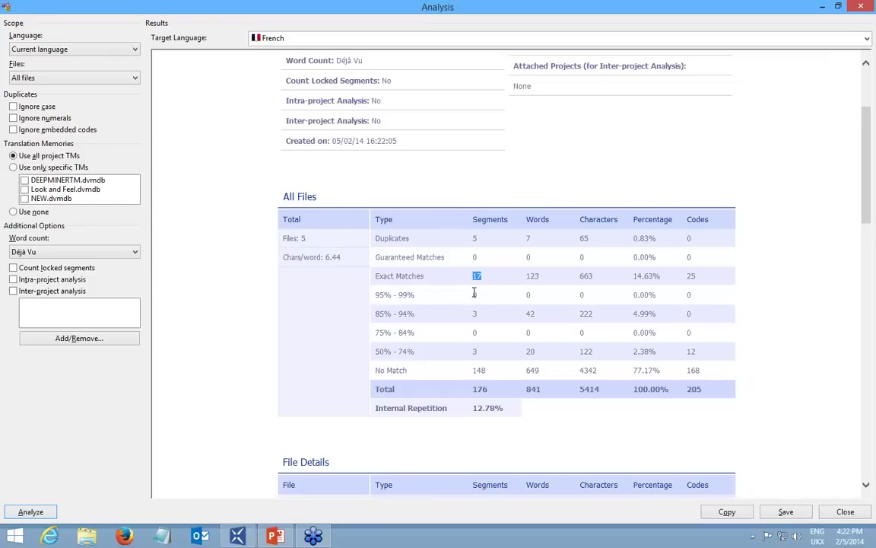
left_click_drag(283, 199, 323, 198)
scroll(290, 188, "down", 3)
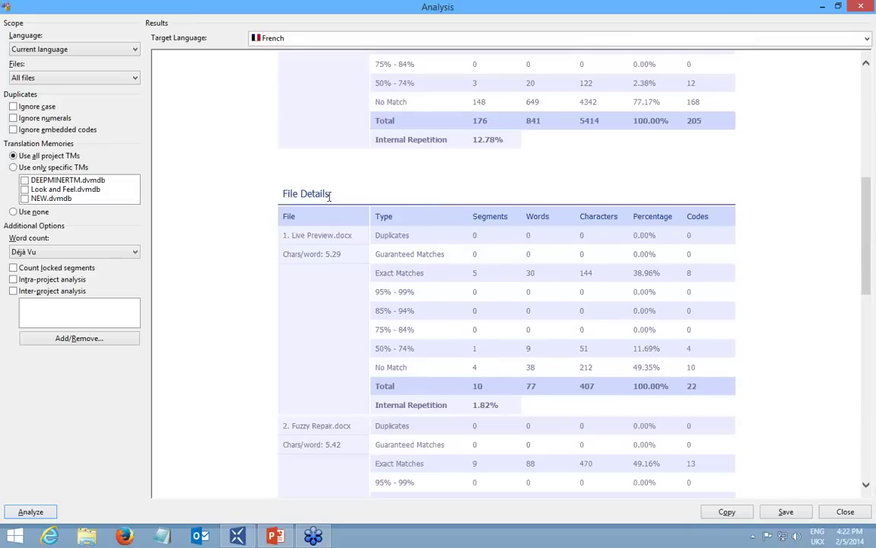
left_click_drag(329, 195, 283, 195)
scroll(329, 332, "down", 3)
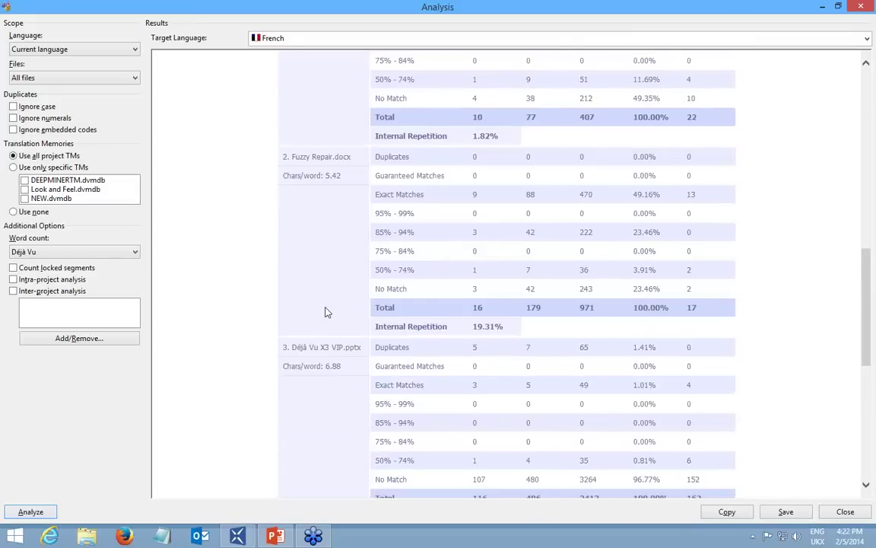
scroll(323, 304, "down", 3)
scroll(321, 355, "down", 3)
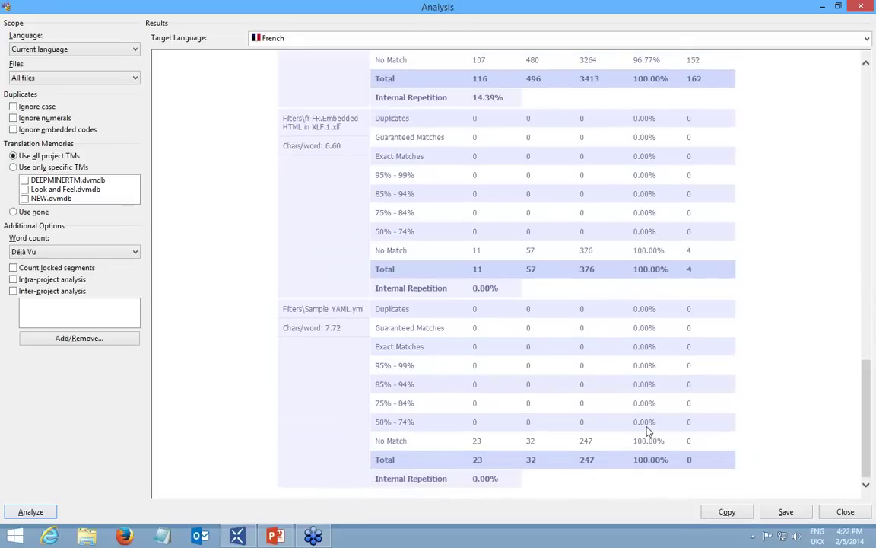
left_click(786, 512)
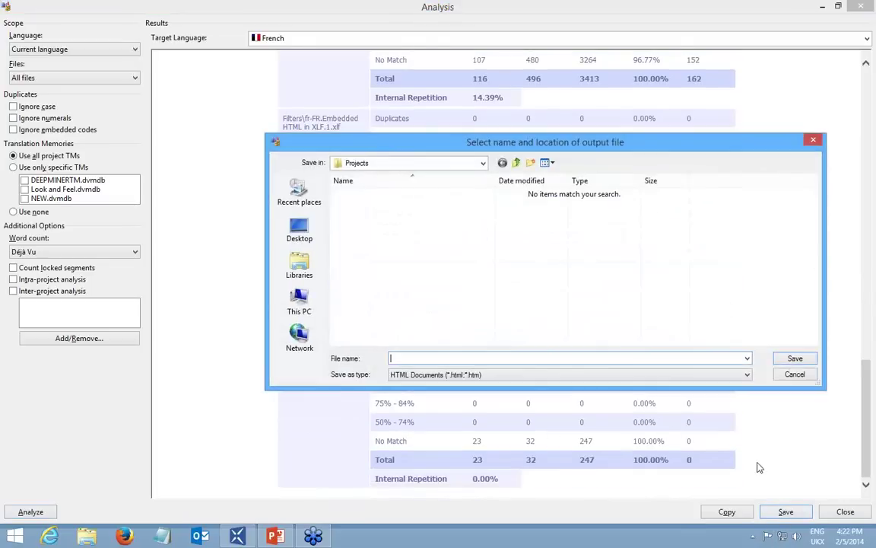
Set the analysis report's Save as type to CSV (Comma delimited).
left_click(435, 375)
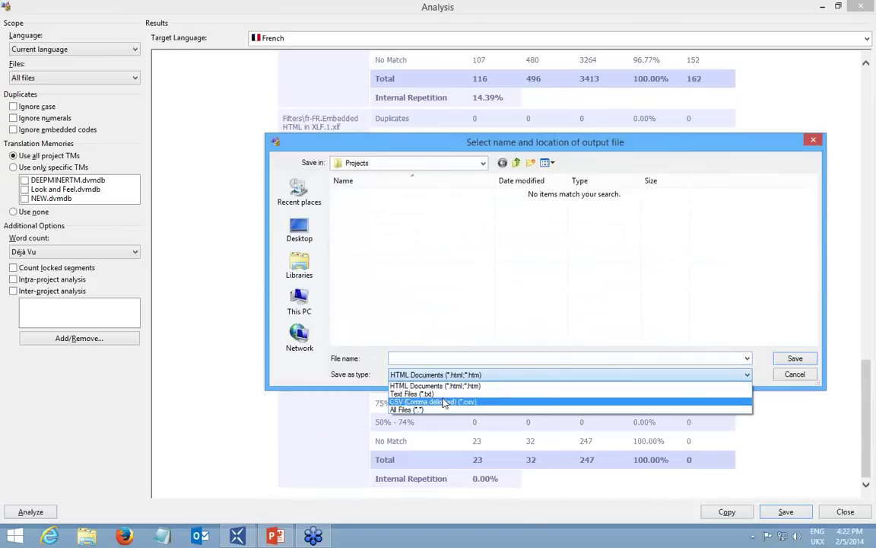
left_click(444, 402)
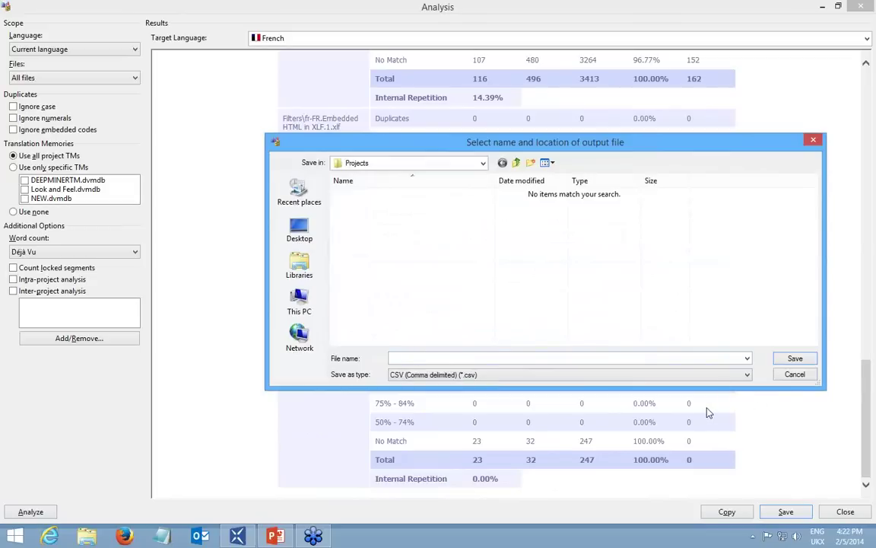
Cancel saving the report and close the Analysis window.
left_click(795, 374)
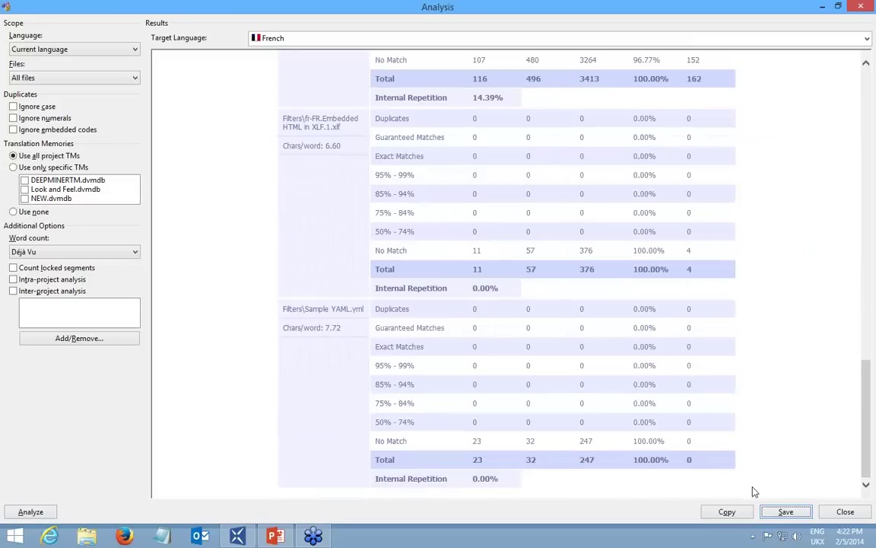
left_click(845, 512)
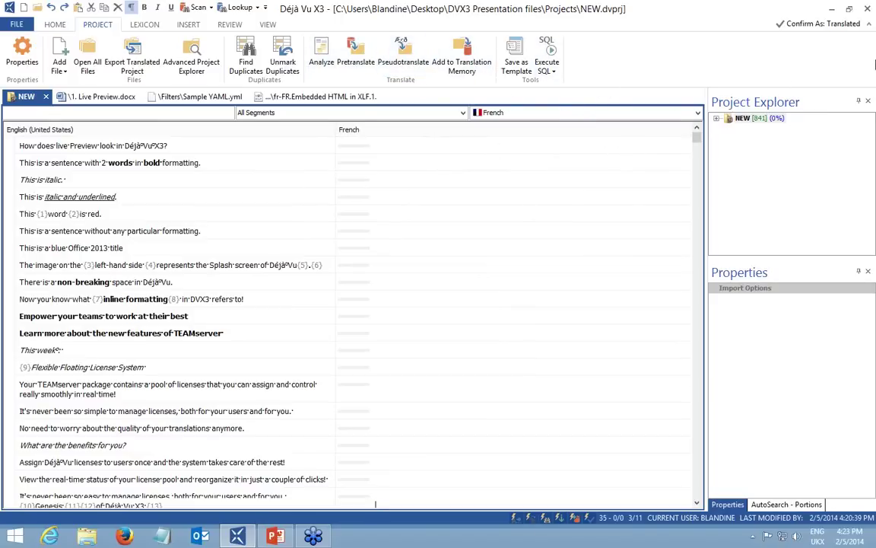
left_click(870, 25)
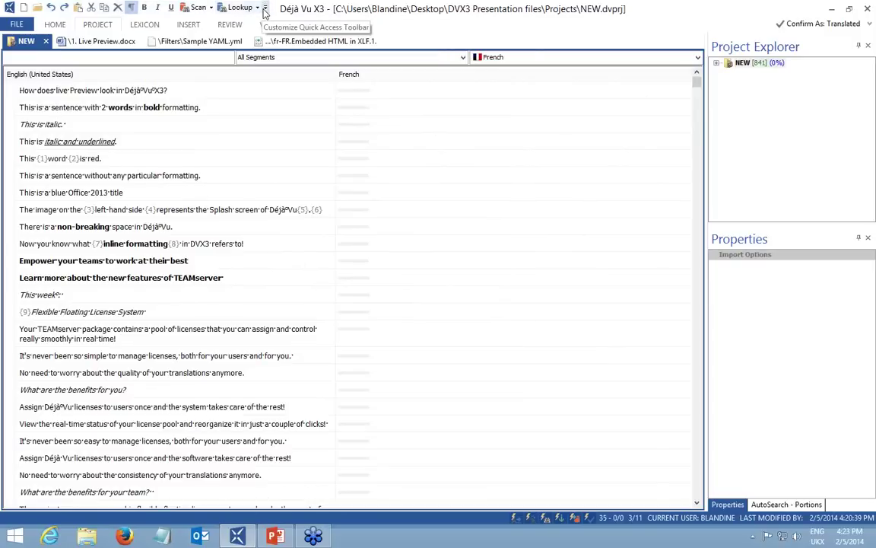
Open the Customize Quick Access Toolbar menu and its full customisation settings.
left_click(265, 8)
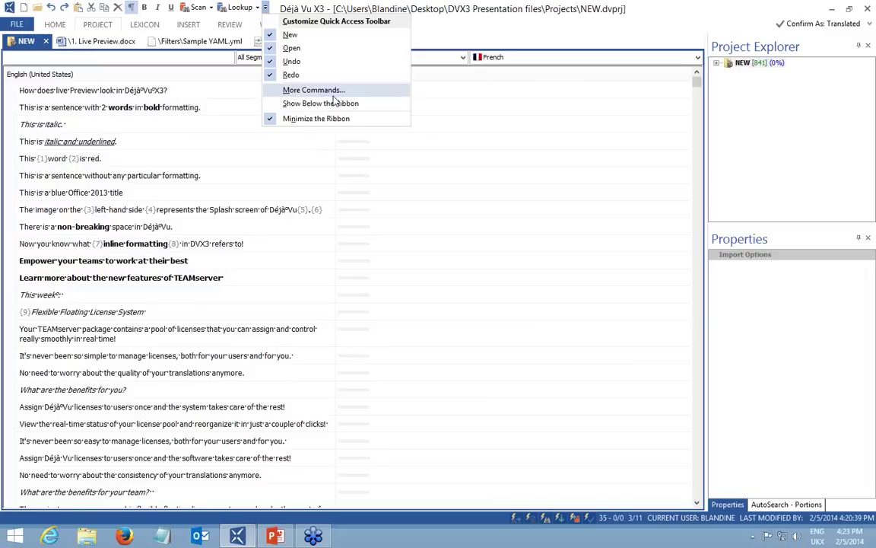
left_click(302, 90)
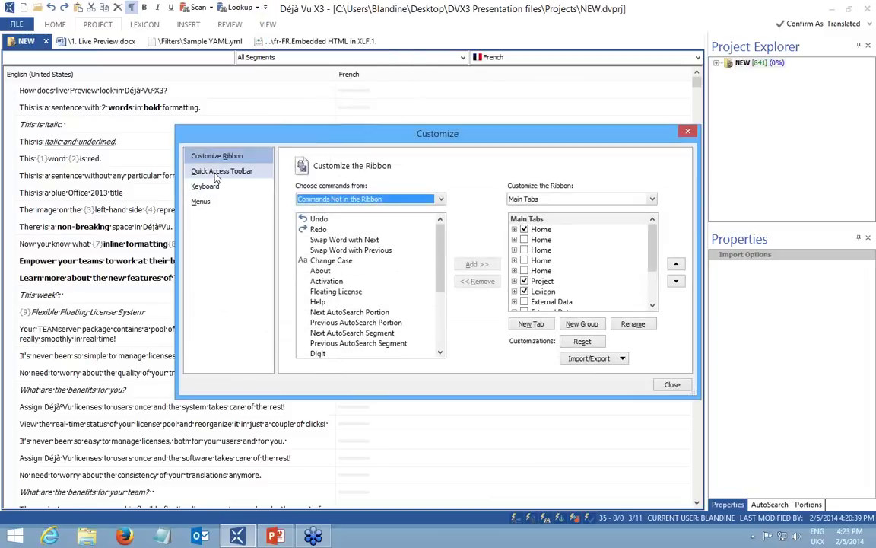
left_click(199, 172)
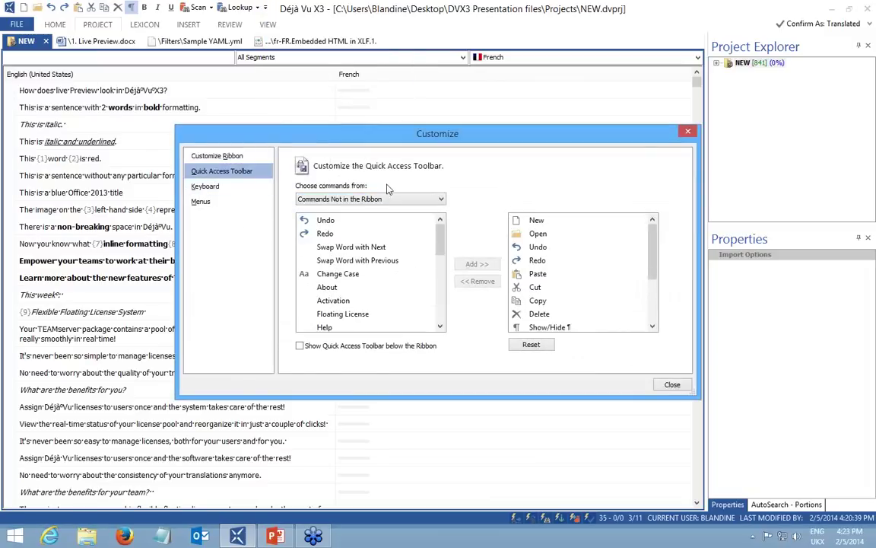
left_click(352, 199)
left_click(324, 218)
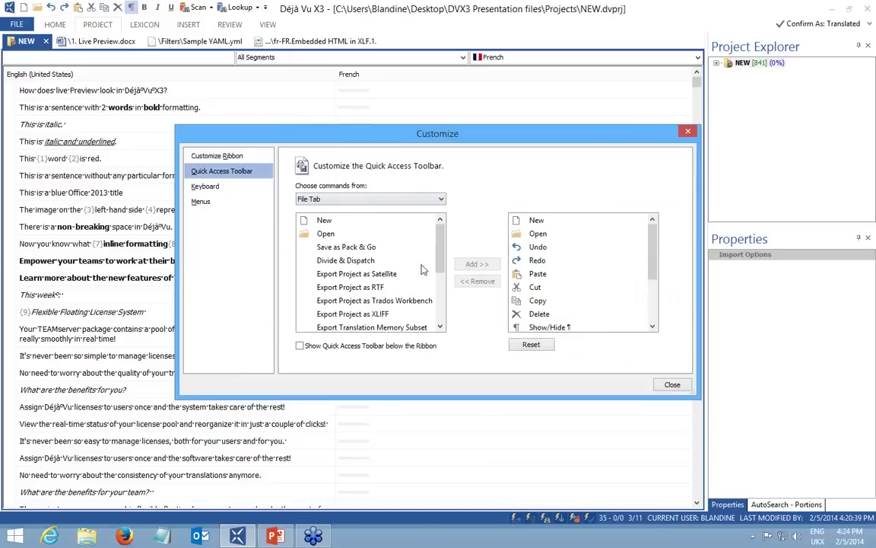
left_click(339, 198)
left_click(344, 241)
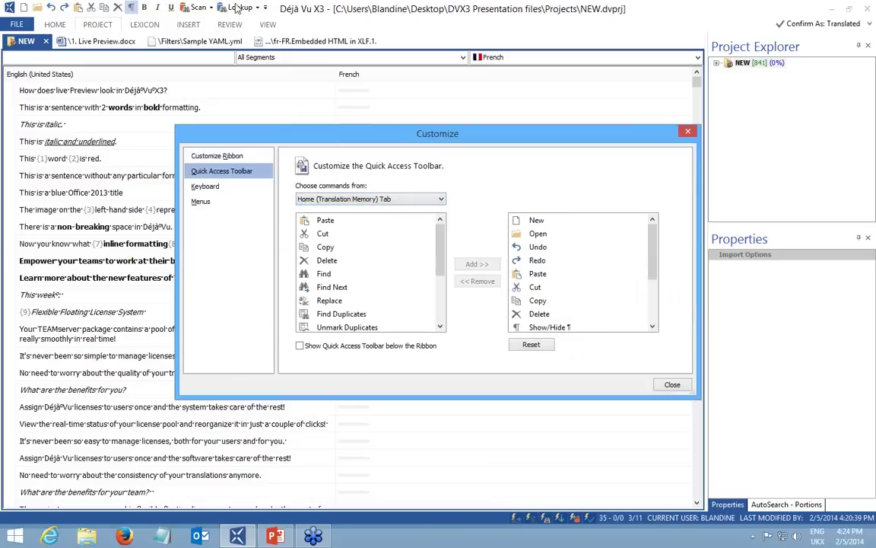
left_click(224, 187)
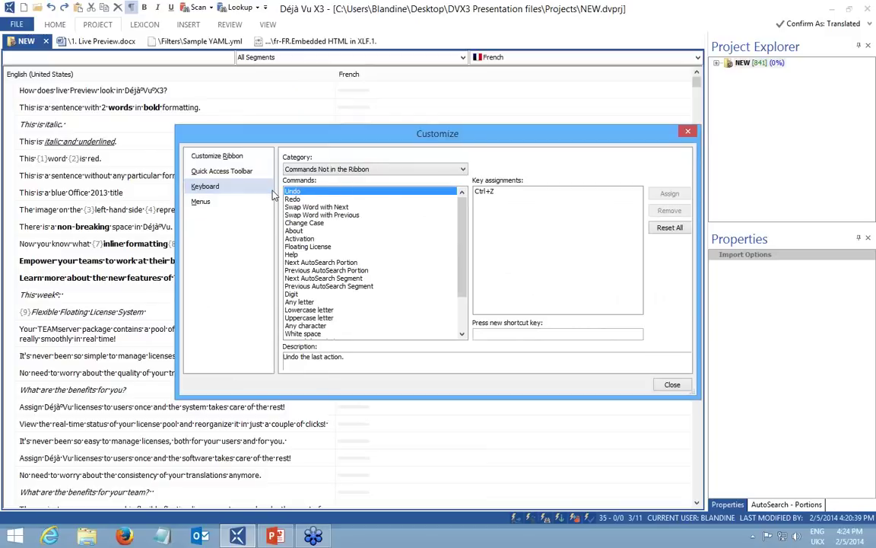
left_click(688, 132)
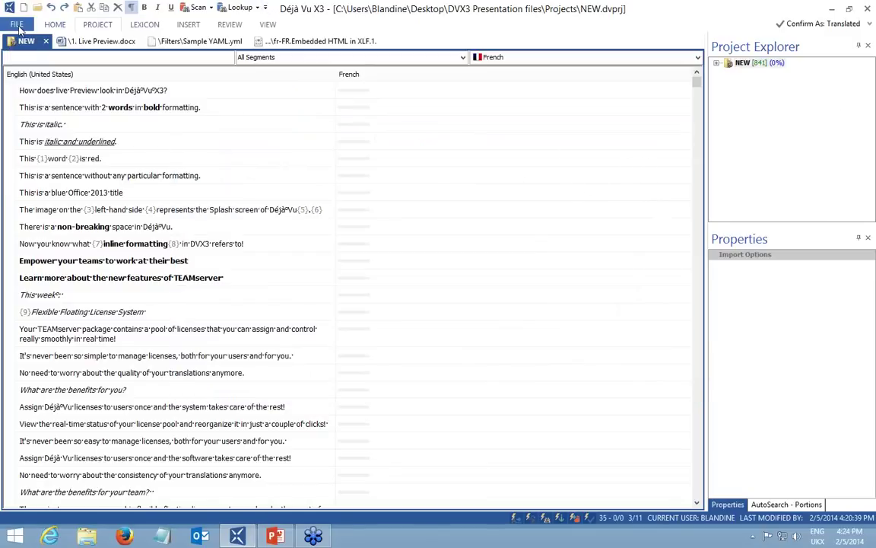
left_click(23, 26)
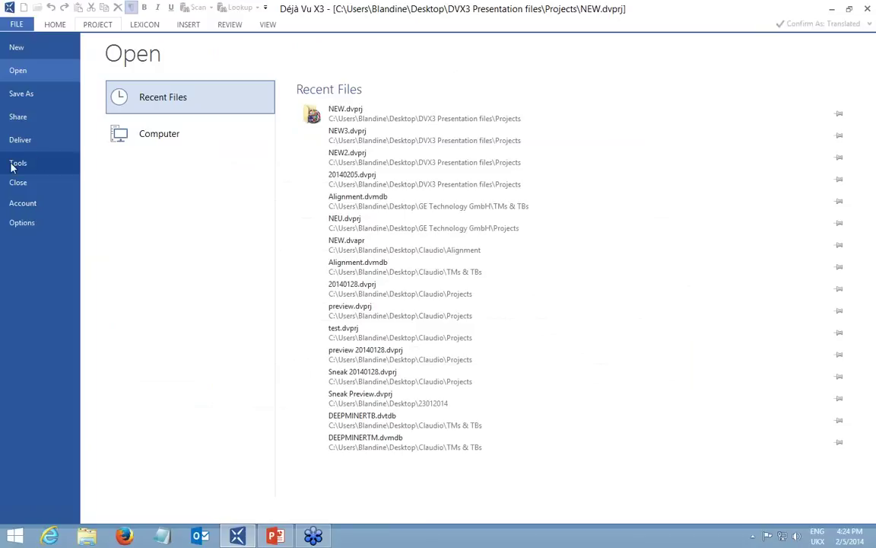
left_click(31, 224)
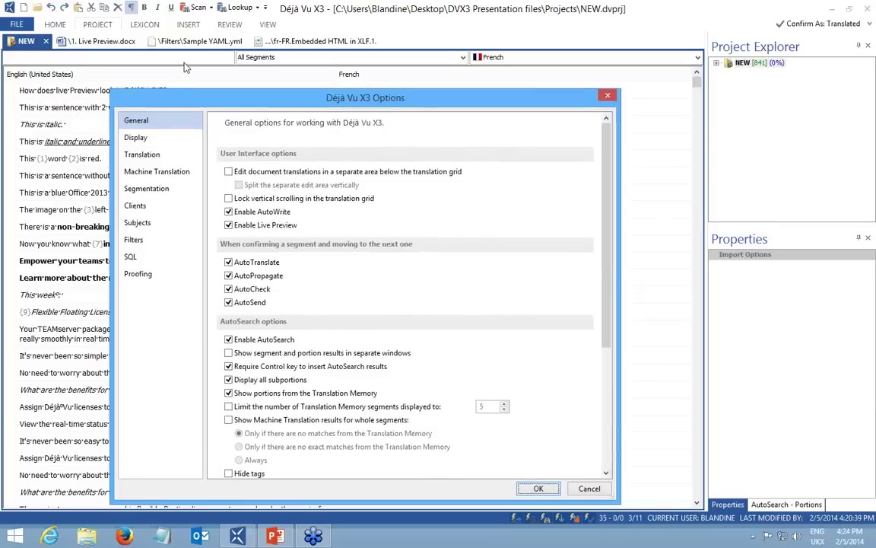
left_click(135, 114)
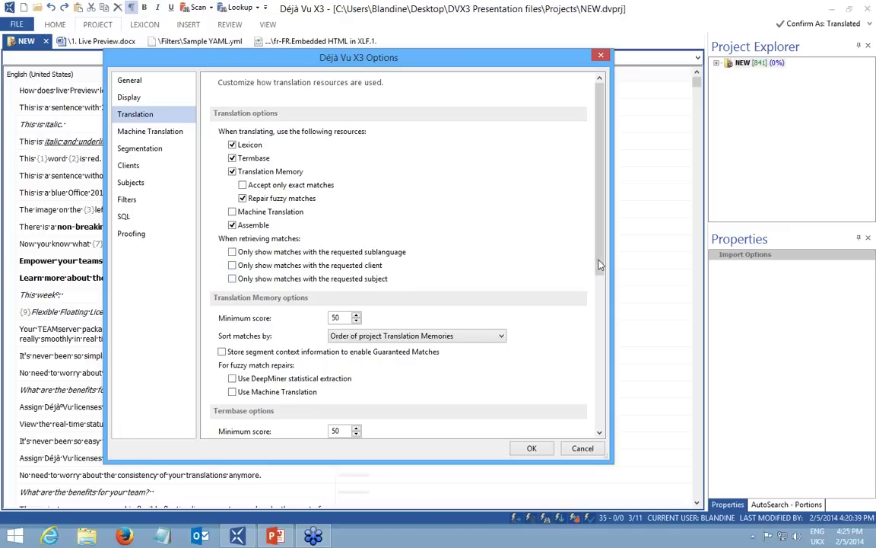
left_click_drag(601, 259, 601, 295)
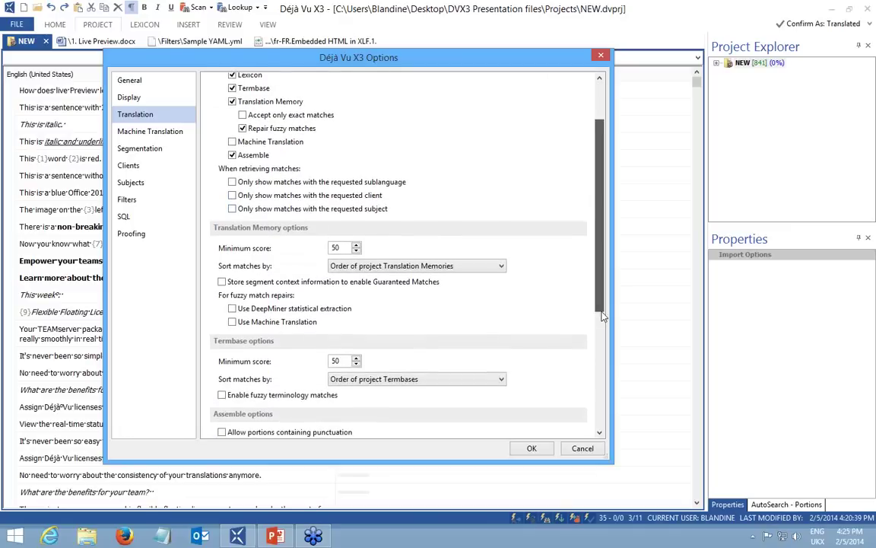
scroll(601, 295, "down", 1)
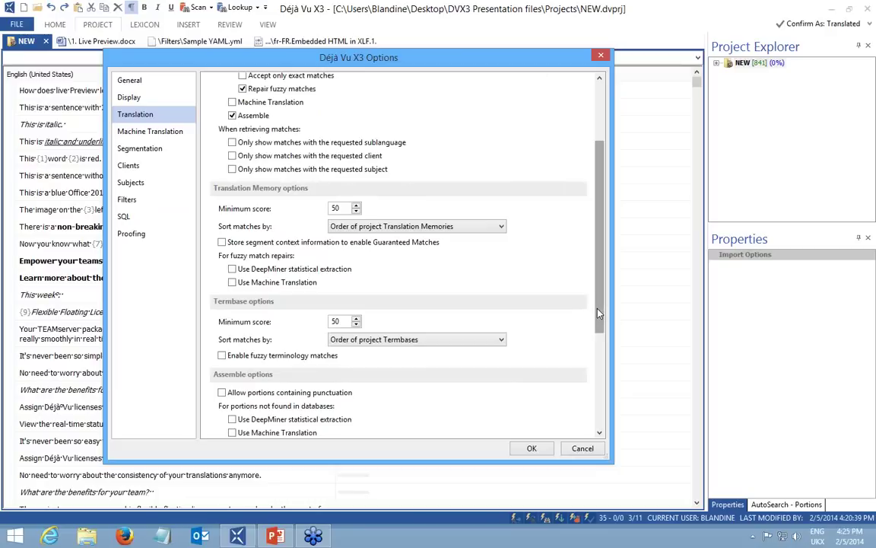
scroll(598, 435, "down", 3)
left_click_drag(598, 435, 618, 167)
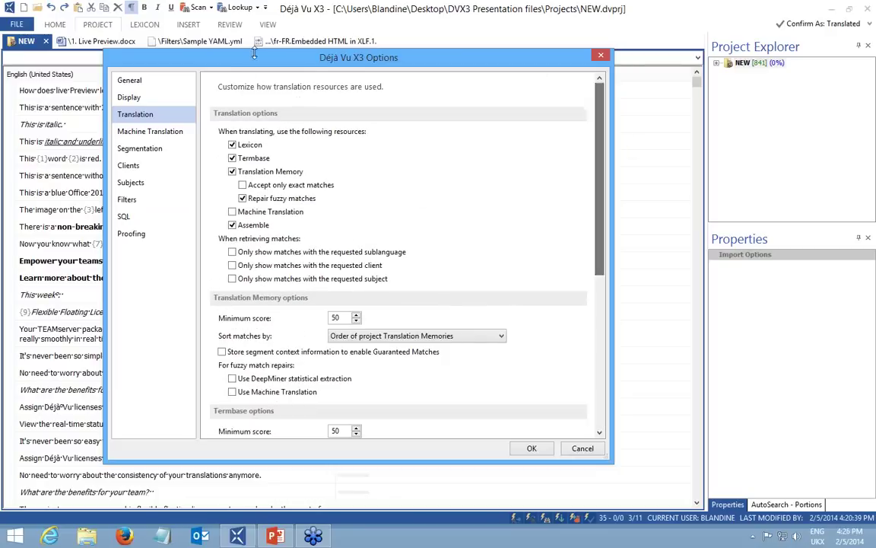
left_click(133, 84)
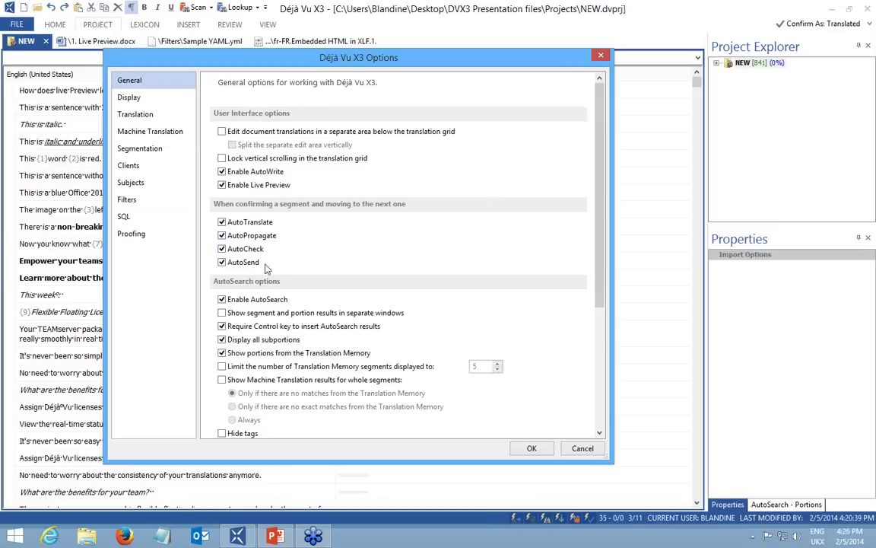
scroll(542, 206, "down", 5)
scroll(542, 206, "up", 5)
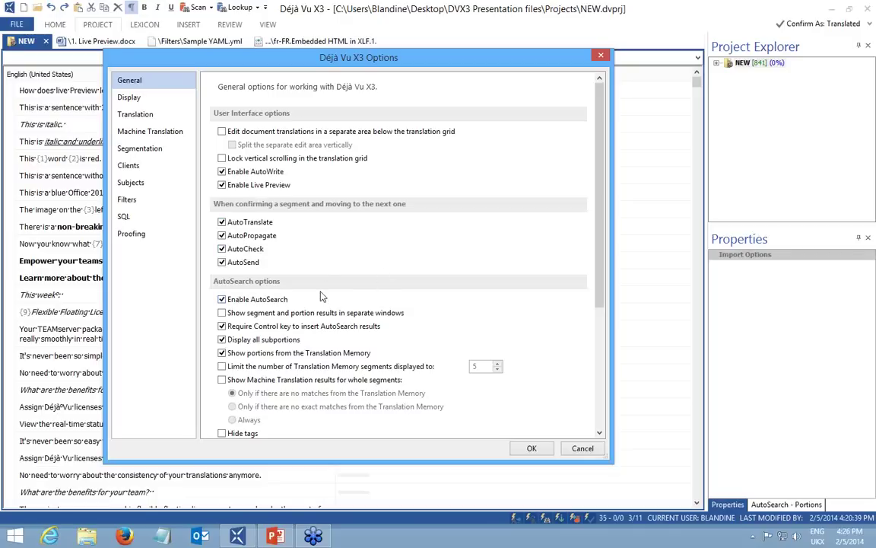
left_click(583, 448)
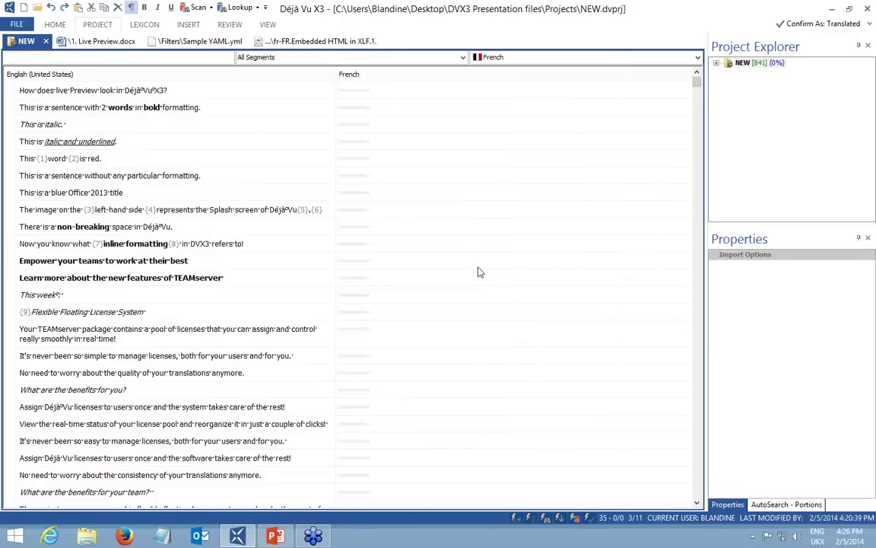
Expand NEW, open 2. Fuzzy Repair.docx, then return to the full project grid.
double_click(743, 62)
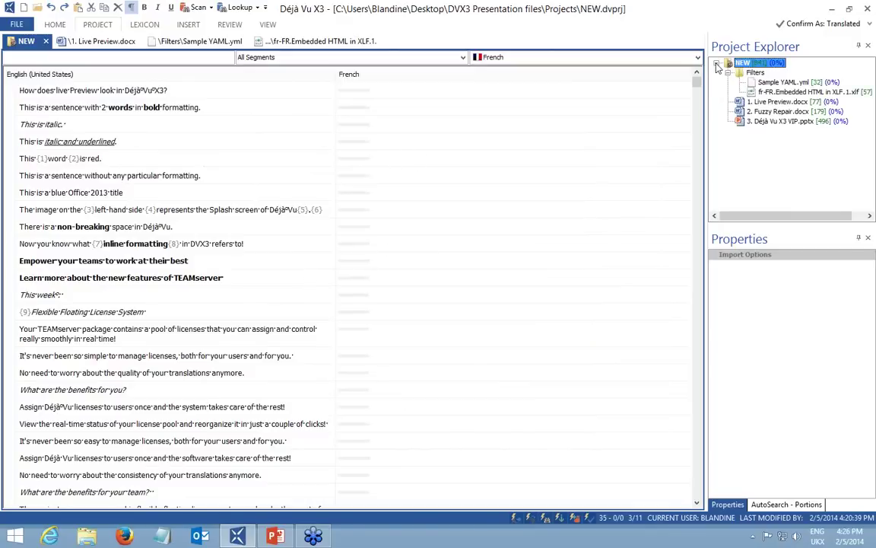
left_click(779, 112)
double_click(778, 112)
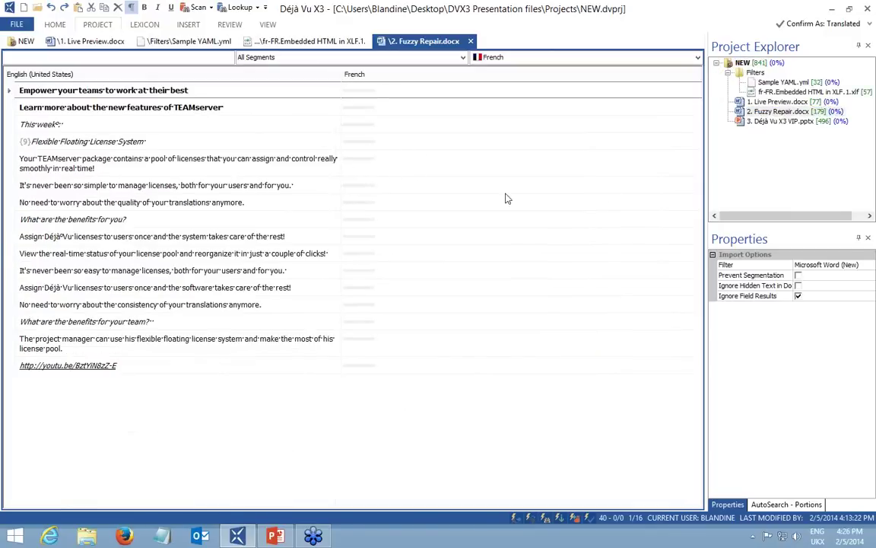
double_click(743, 62)
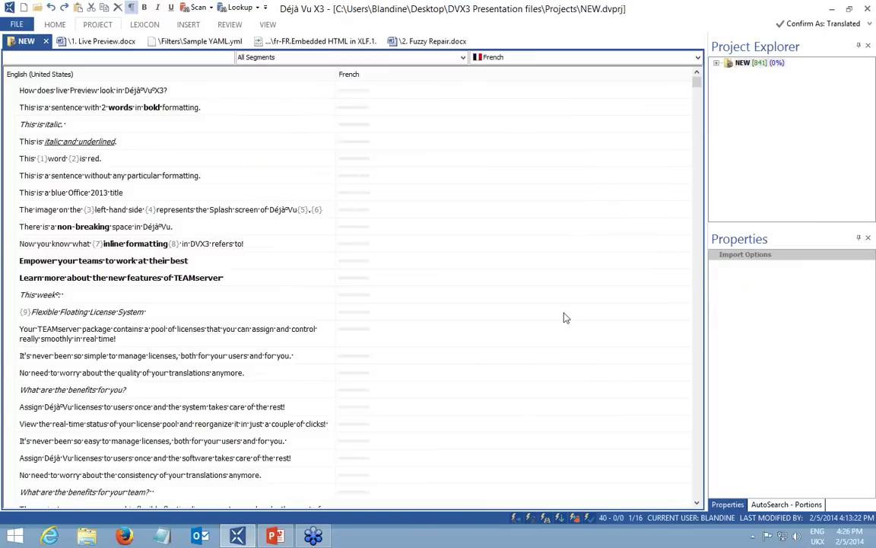
scroll(567, 305, "down", 3)
scroll(578, 254, "up", 2)
scroll(578, 254, "up", 1)
Reopen 2. Fuzzy Repair.docx in its own tab and expand the ribbon again.
left_click(718, 64)
double_click(772, 111)
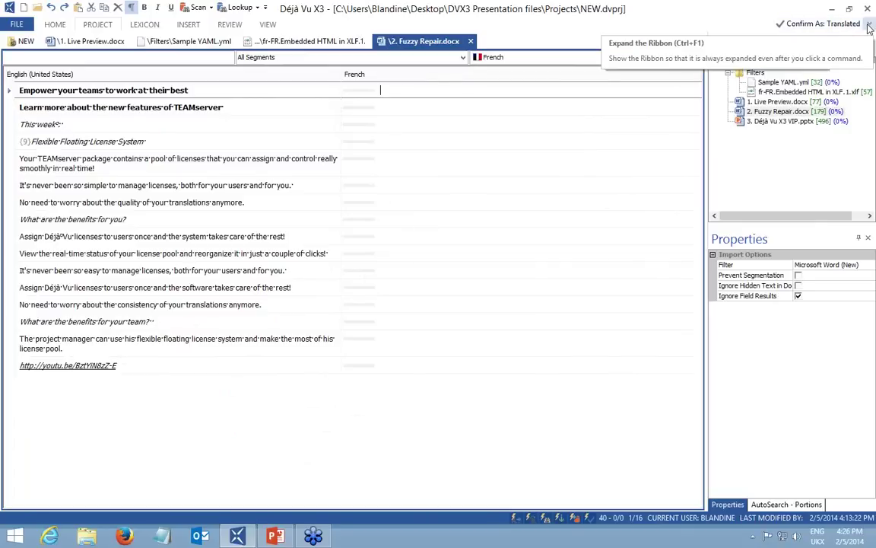
left_click(870, 26)
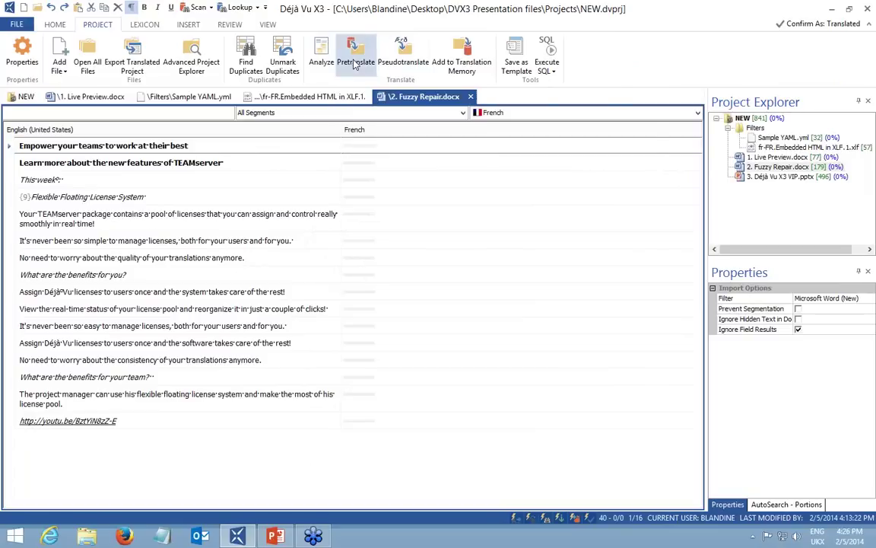
left_click(355, 63)
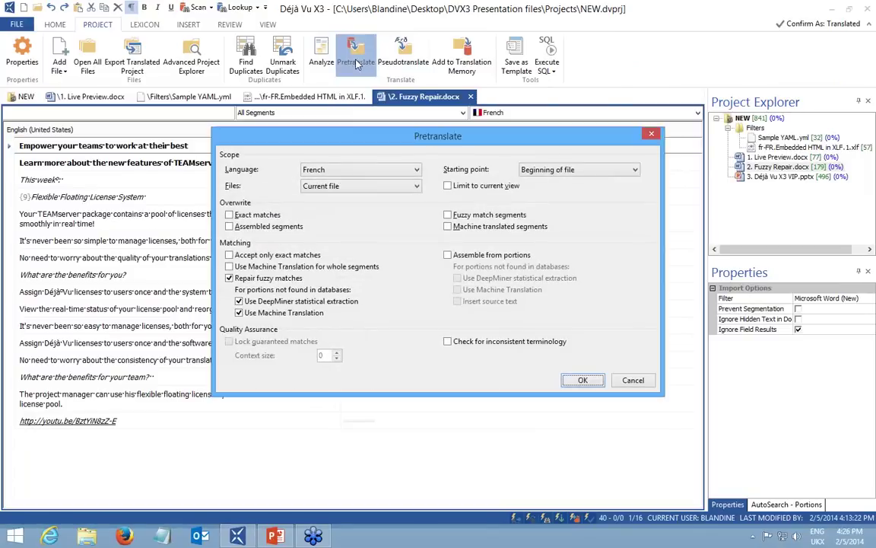
Pretranslate into French with DeepMiner, machine translation and fuzzy-match repair all turned off.
left_click(239, 302)
left_click(239, 313)
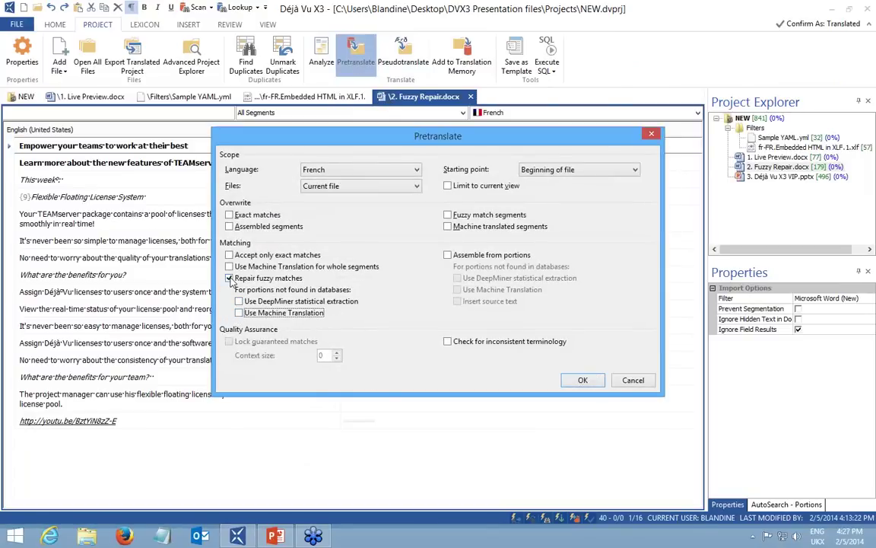
left_click(228, 278)
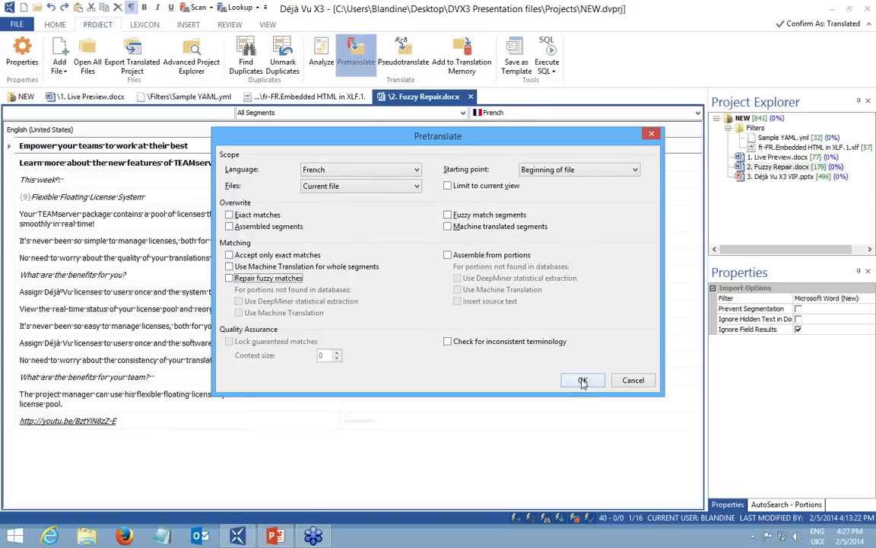
left_click(583, 381)
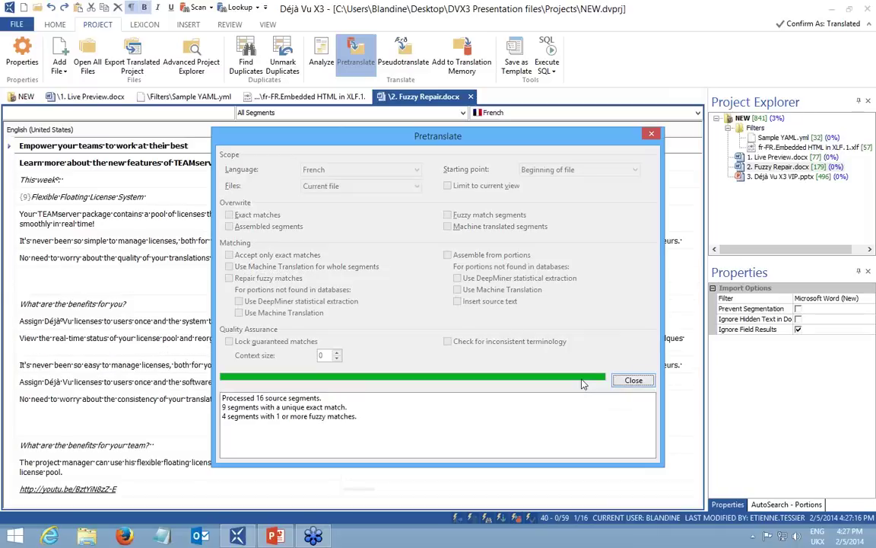
left_click(631, 380)
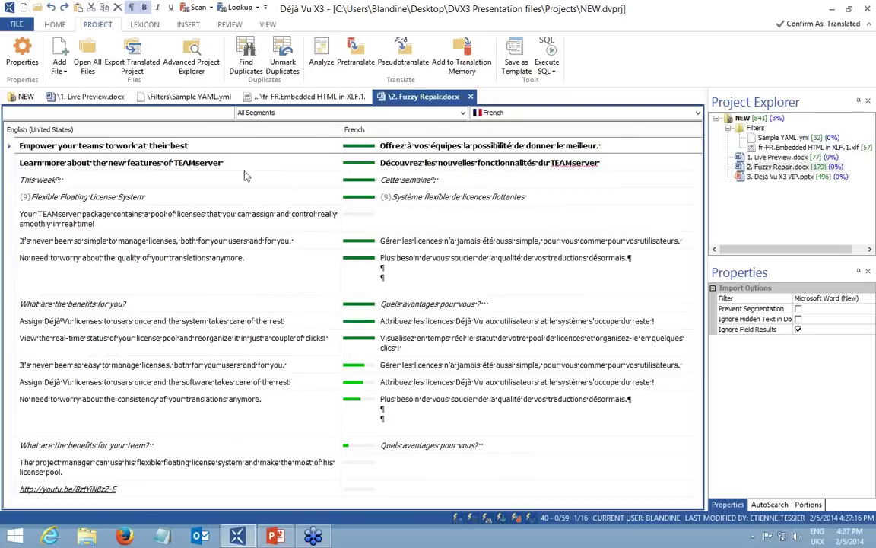
Compare the first segment's source and French text, toggling formatting marks off and back on.
mouse_move(373, 142)
mouse_move(358, 366)
left_click_drag(198, 145, 19, 138)
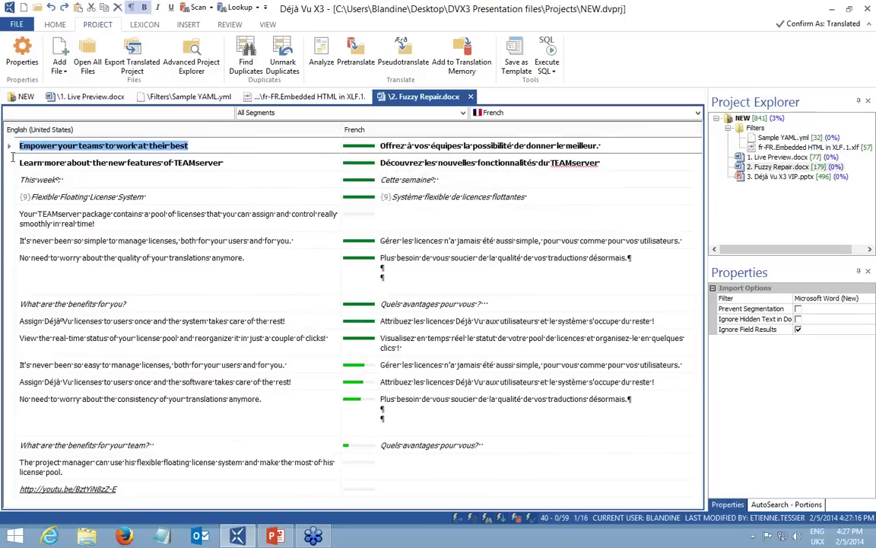
left_click(98, 179)
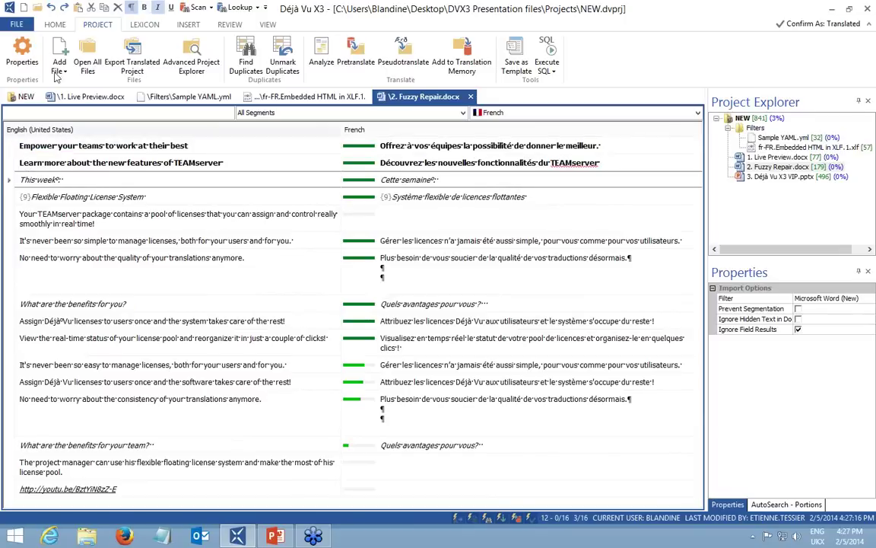
left_click(56, 25)
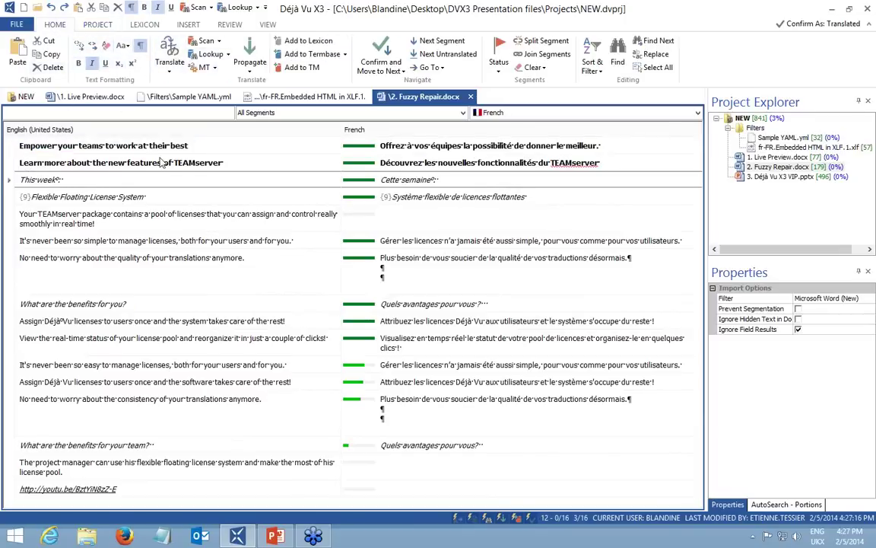
left_click(195, 145)
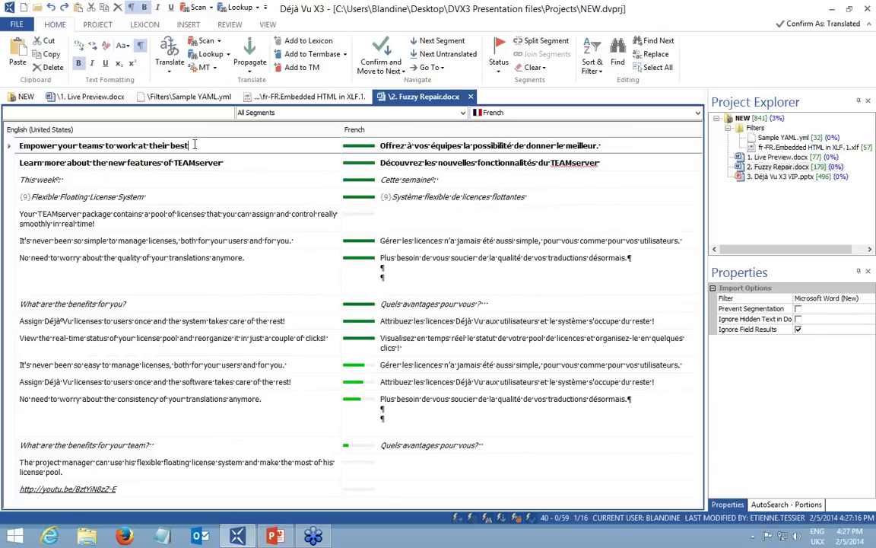
left_click_drag(194, 145, 21, 144)
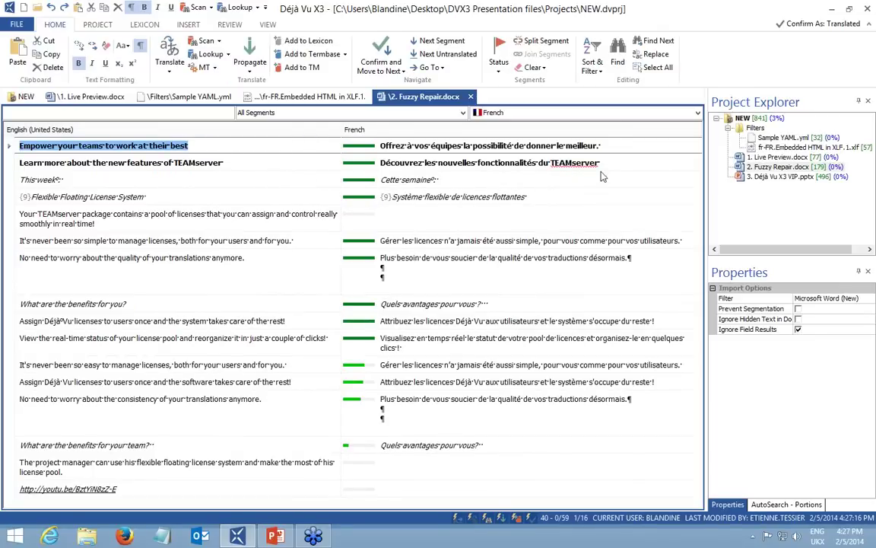
left_click_drag(604, 144, 381, 147)
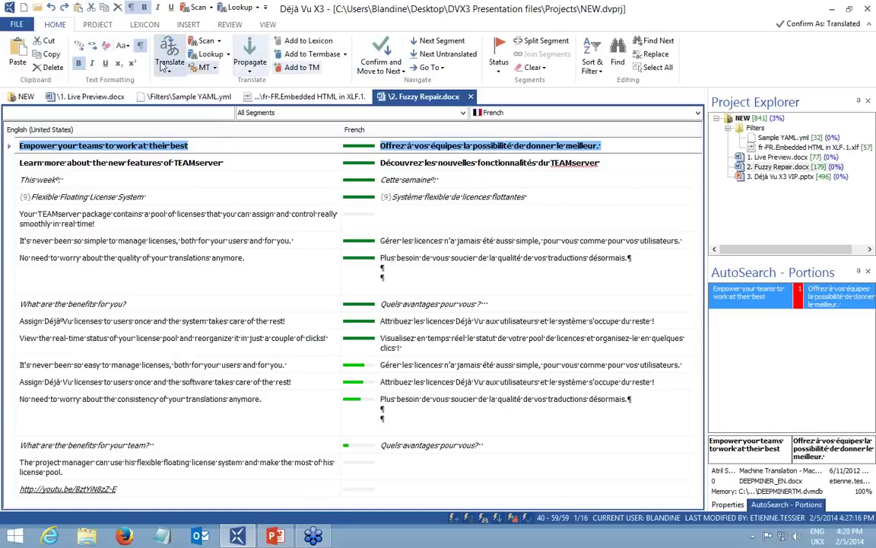
left_click(140, 47)
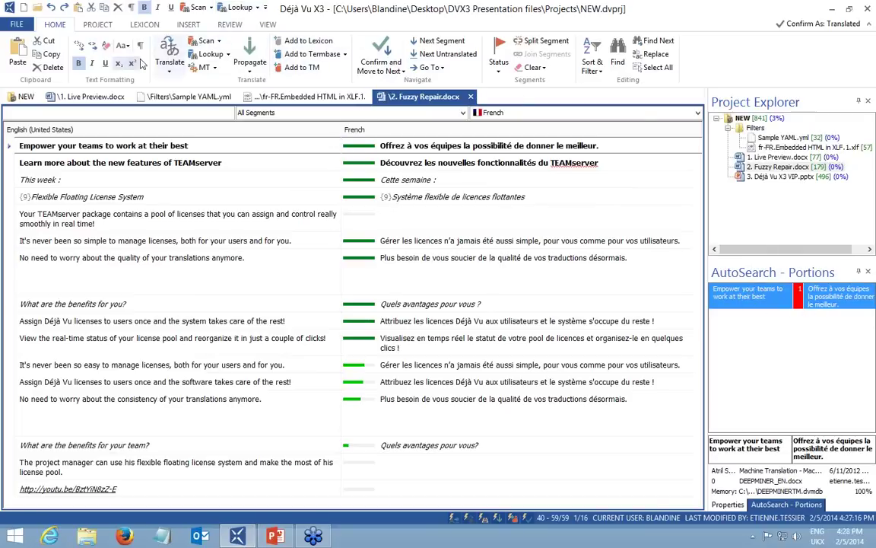
left_click(141, 48)
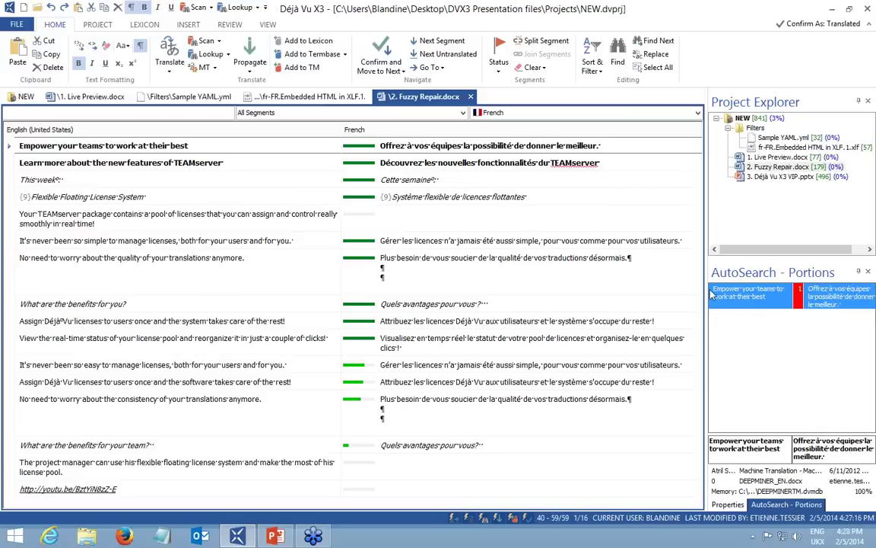
Inspect the match details for the 'It's never been so easy' segment.
left_click(448, 365)
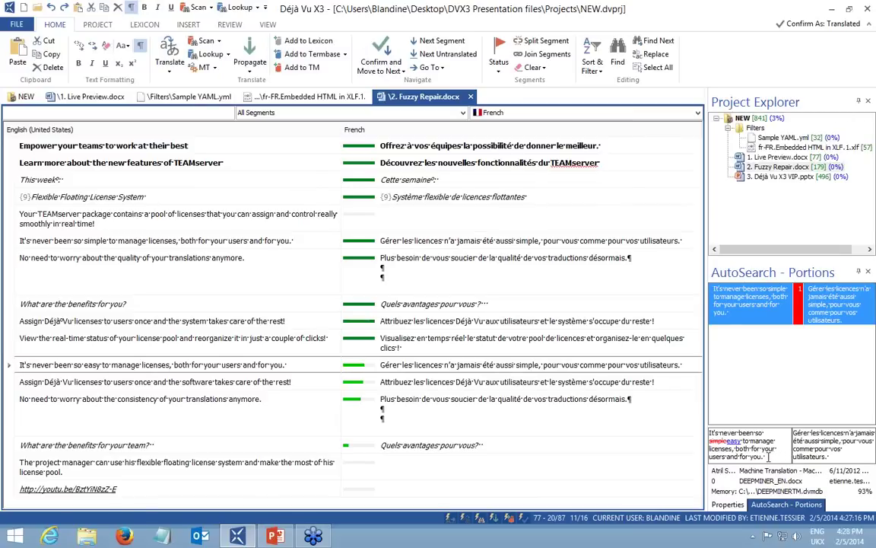
left_click_drag(770, 457, 711, 432)
left_click(776, 458)
left_click_drag(774, 457, 712, 429)
left_click(777, 458)
left_click_drag(767, 456, 712, 431)
left_click(767, 458)
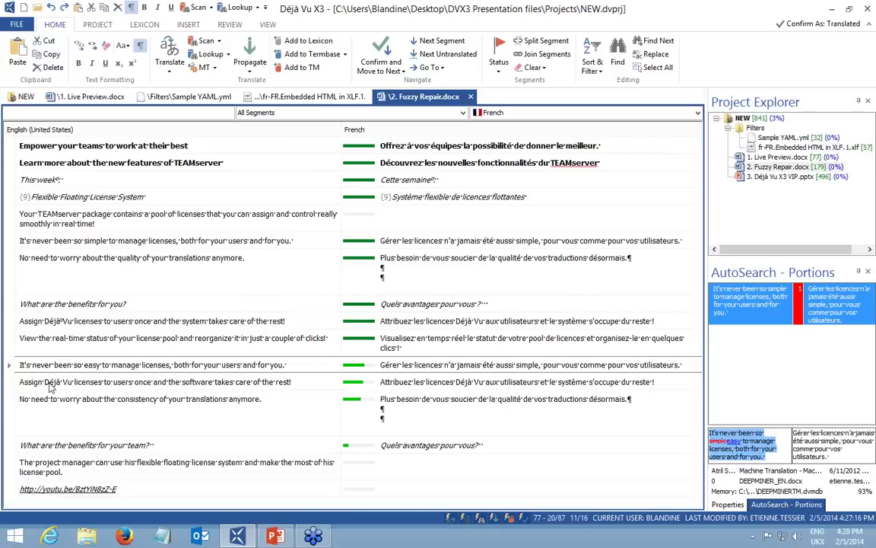
left_click(52, 365)
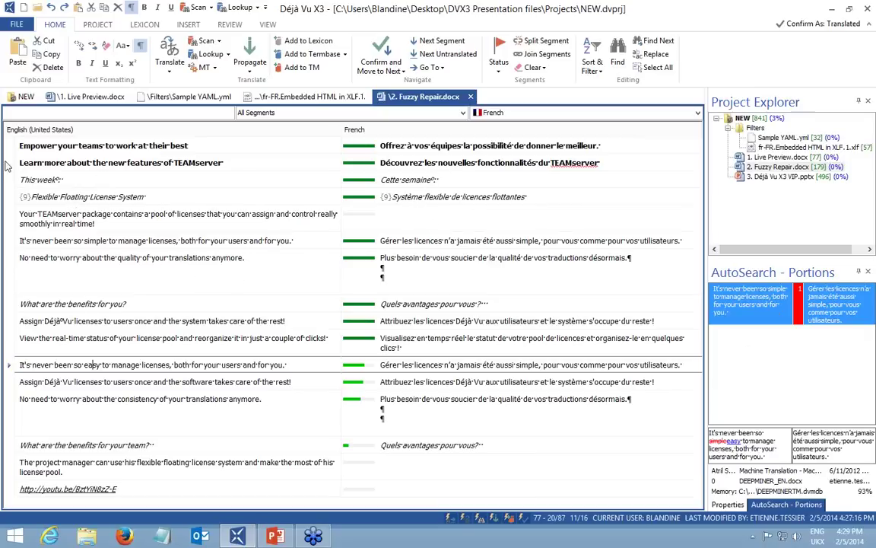
Bold the French 'Découvrez les nouvelles fonctionnalités du TEAMserver' and confirm the segment.
left_click(59, 180)
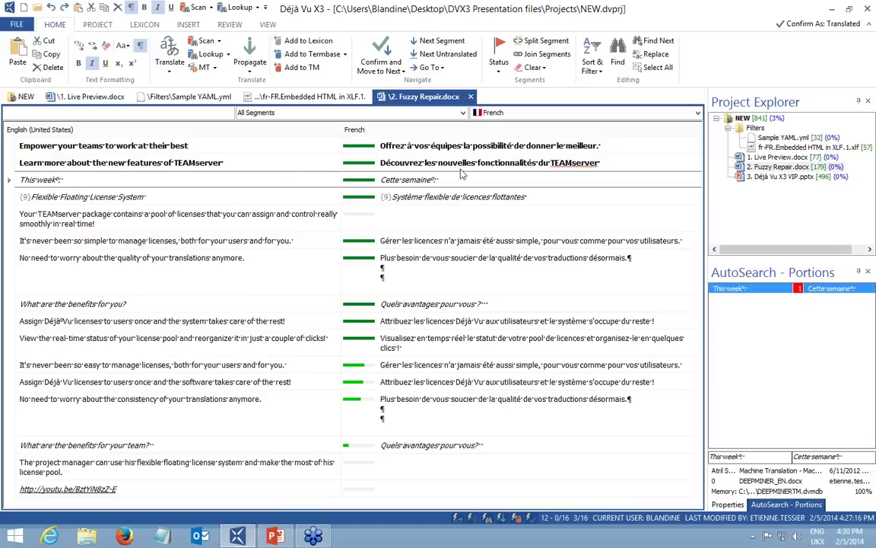
left_click_drag(612, 165, 372, 171)
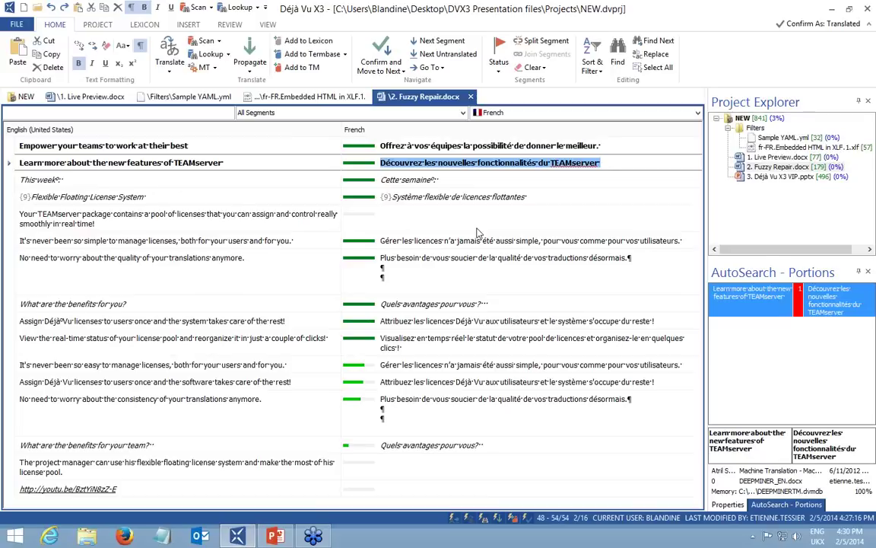
key("ctrl+b")
left_click(595, 162)
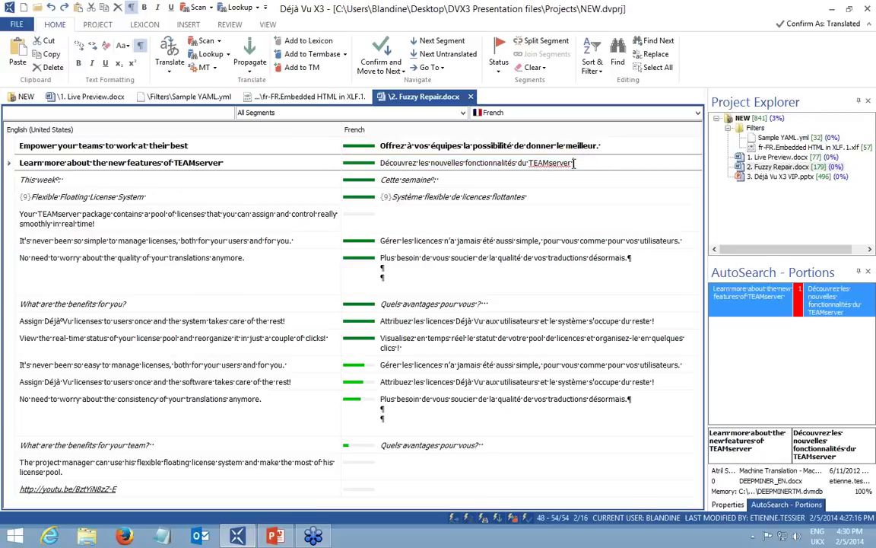
key("ctrl+a")
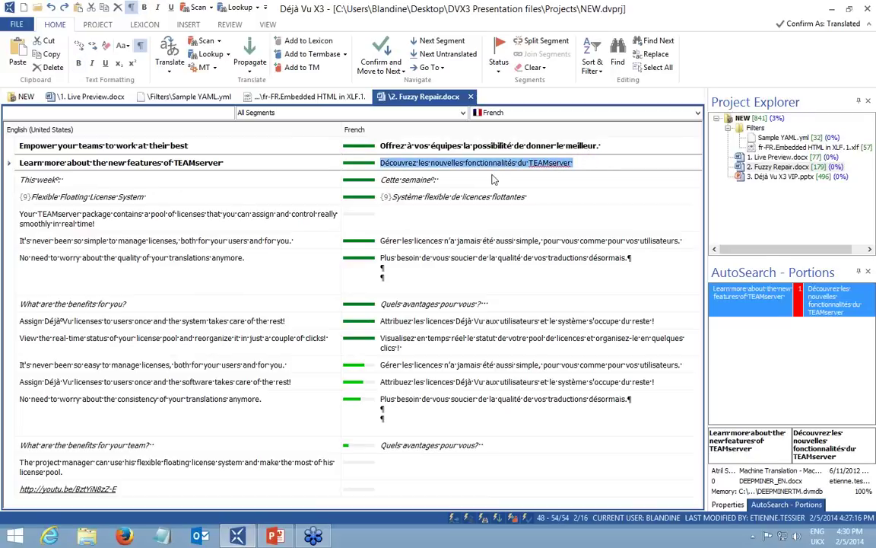
key("ctrl+b")
key("ctrl+Return")
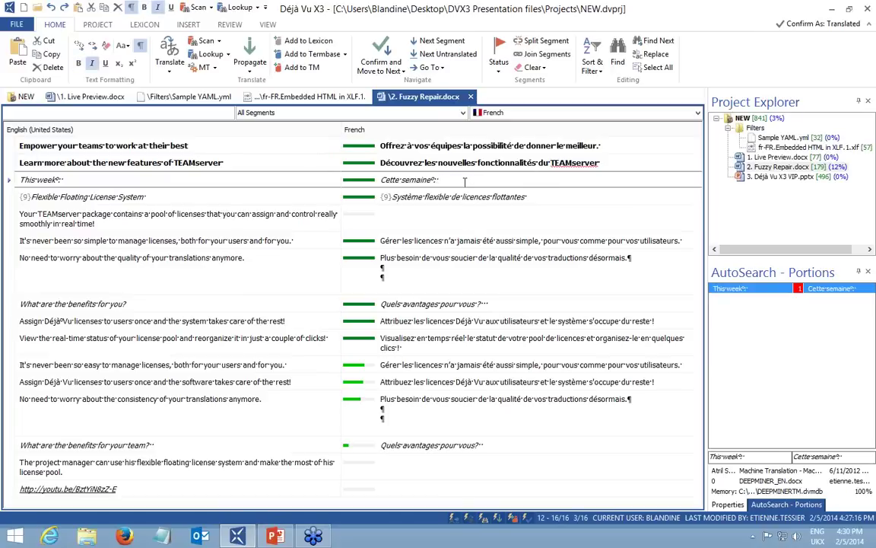
Clear the French translations from all segments.
right_click(404, 163)
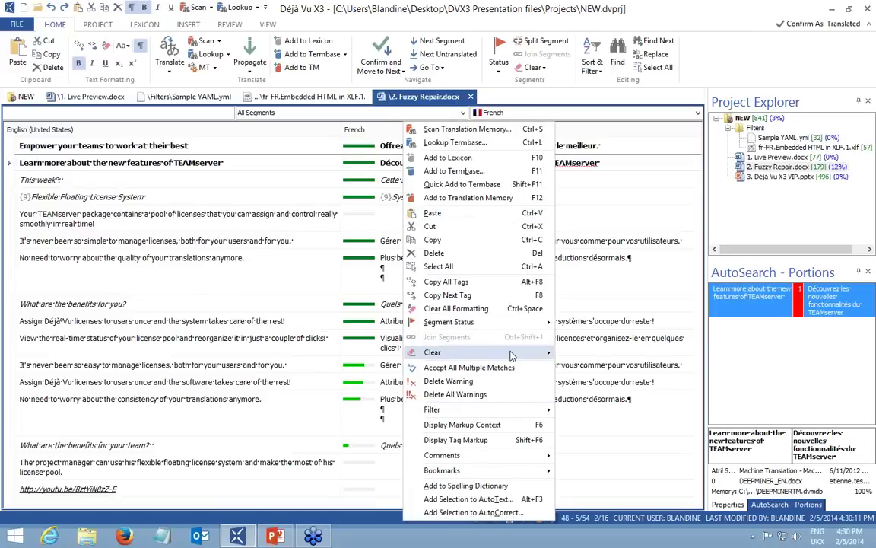
mouse_move(512, 356)
left_click(601, 367)
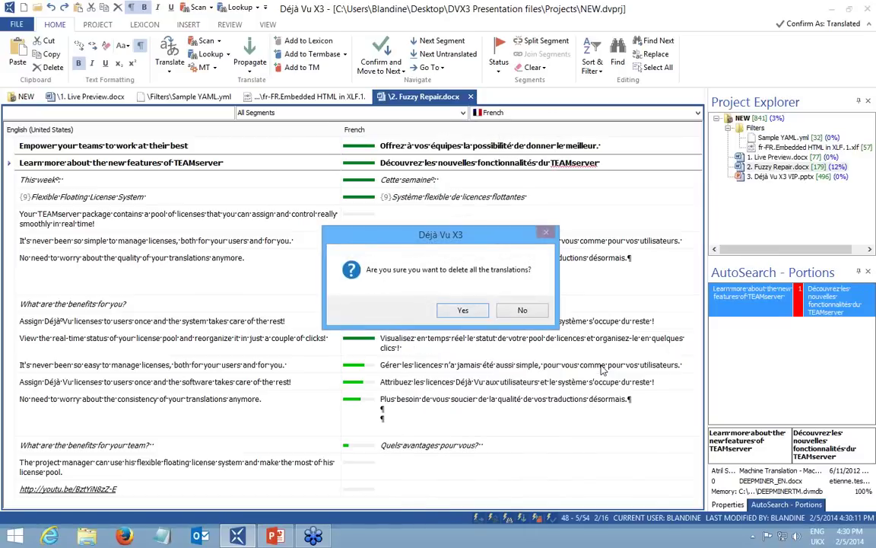
left_click(462, 311)
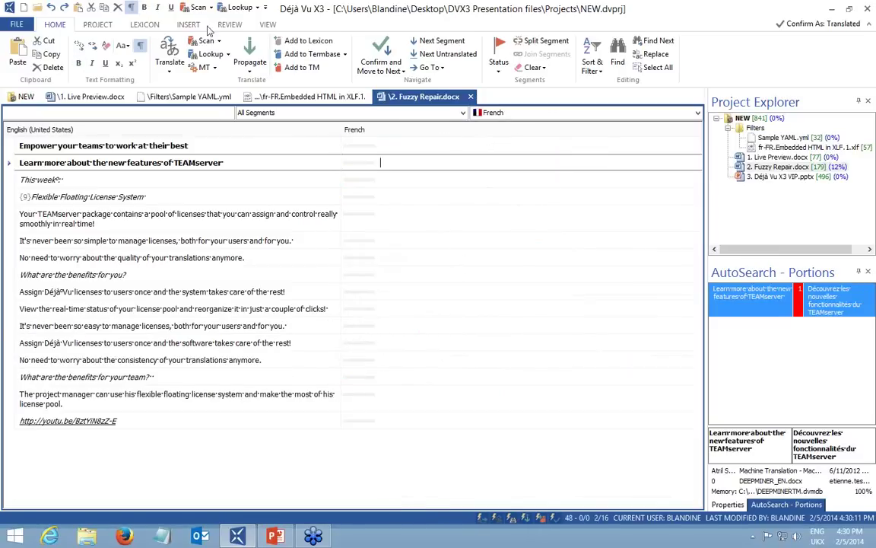
Pretranslate again with fuzzy-match repair and DeepMiner enabled.
left_click(90, 25)
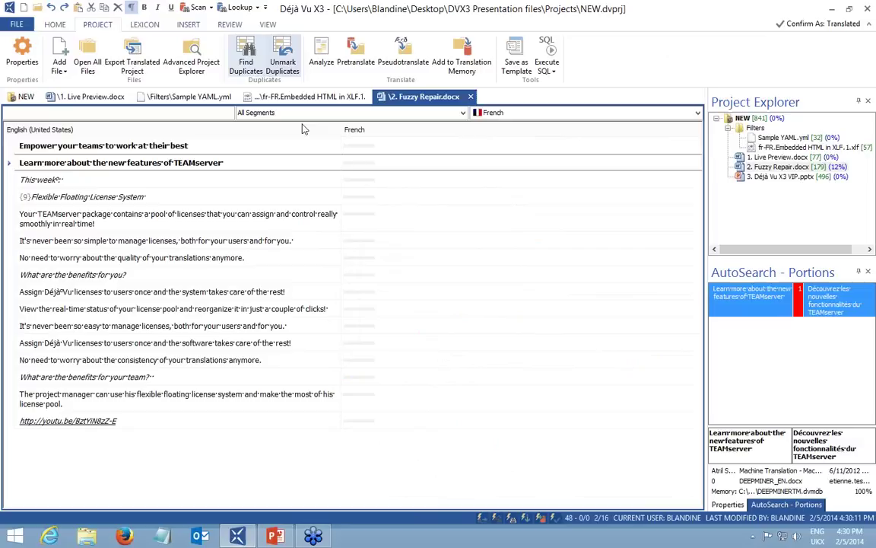
left_click(353, 59)
left_click(229, 278)
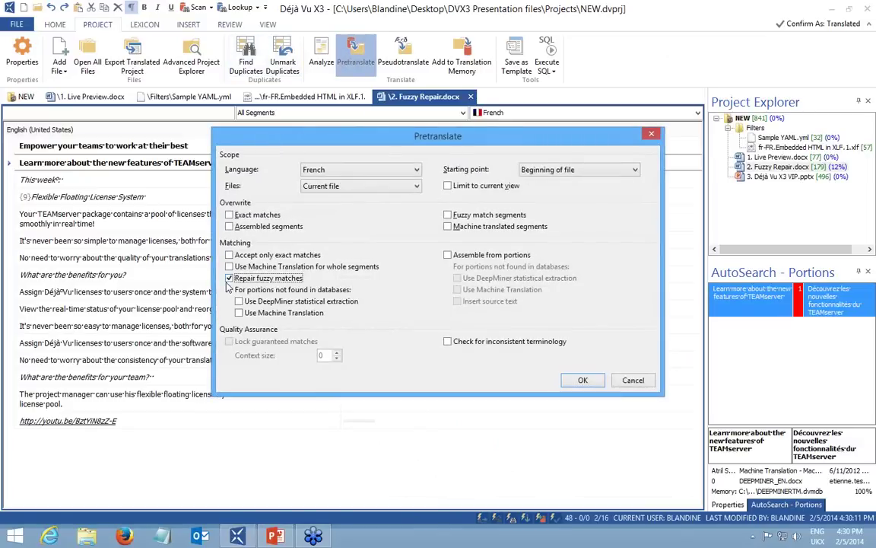
left_click(238, 301)
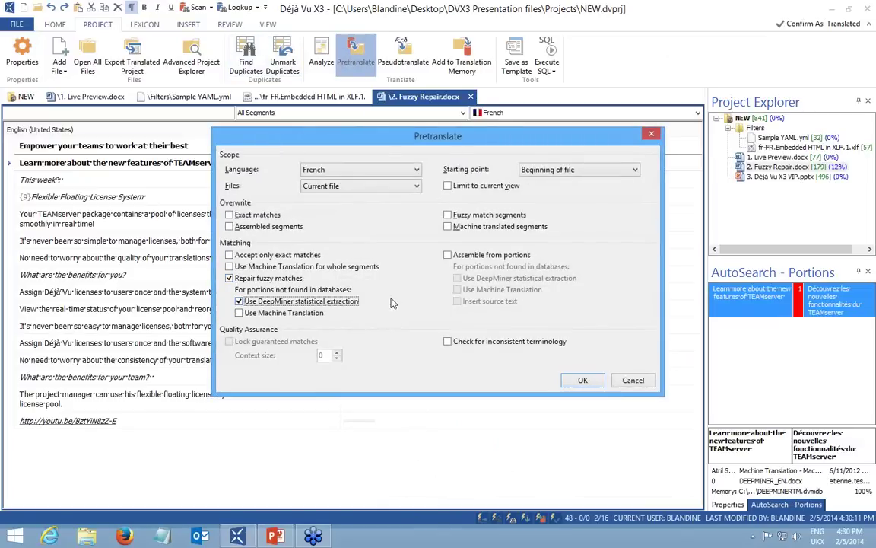
left_click(583, 381)
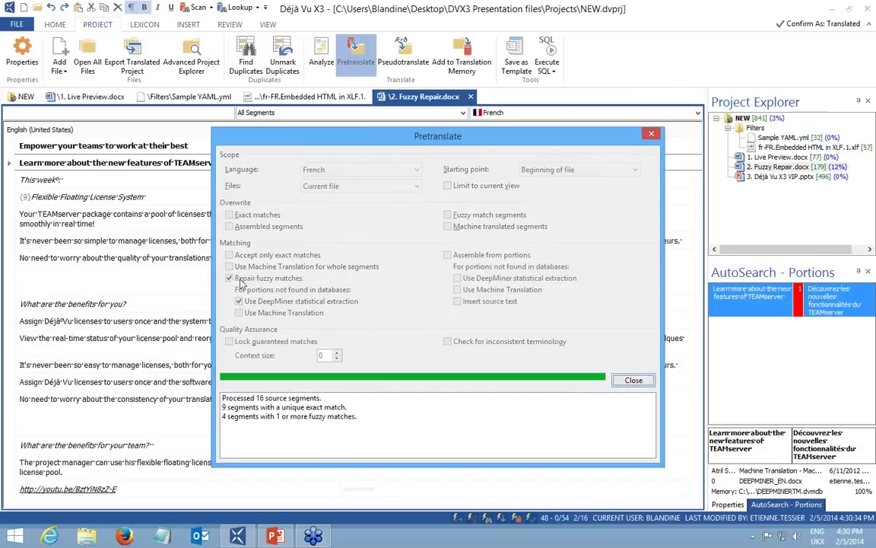
left_click(630, 382)
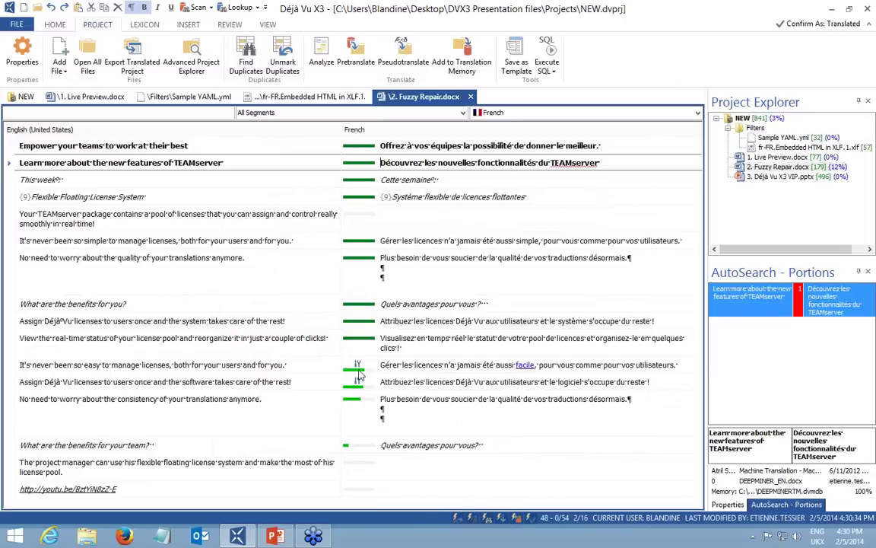
mouse_move(359, 372)
Search the translation memory for 'easy', then accept 'facile' as correctly spelled.
mouse_move(374, 351)
left_click(470, 363)
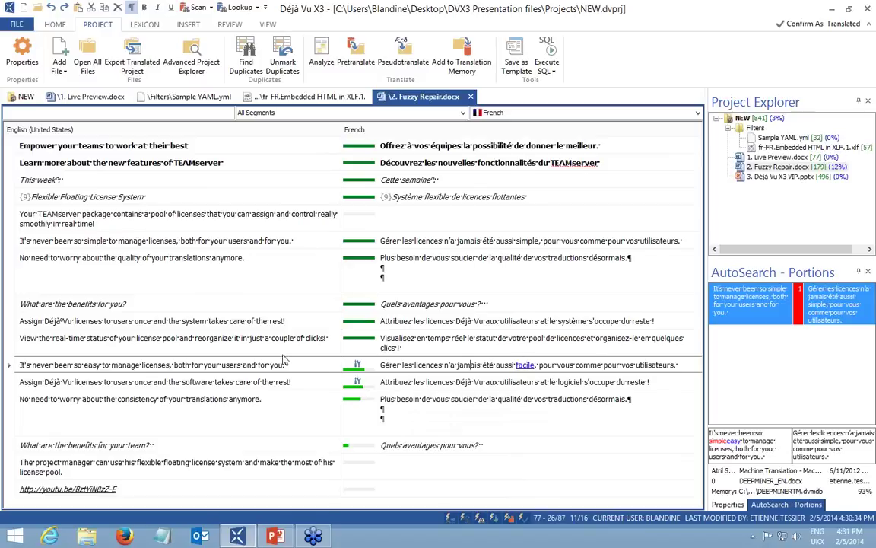
double_click(93, 365)
key("ctrl+s")
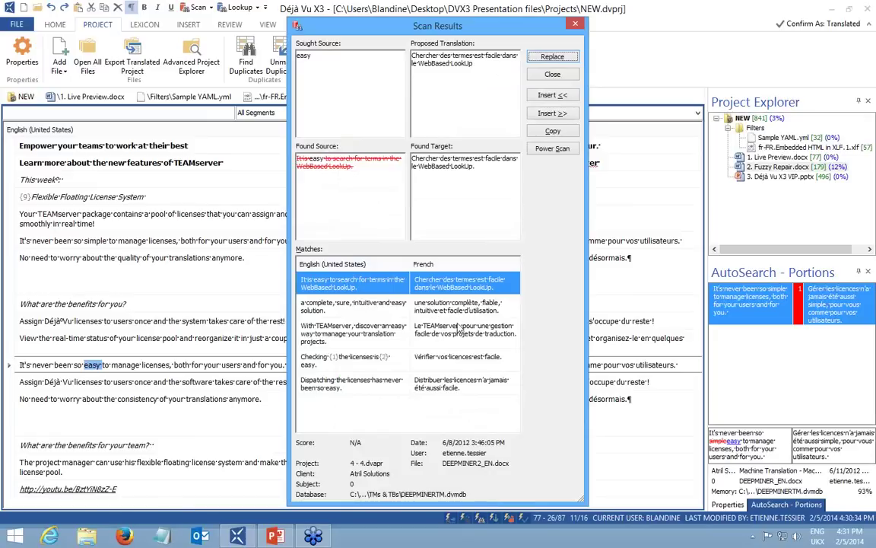
left_click(576, 25)
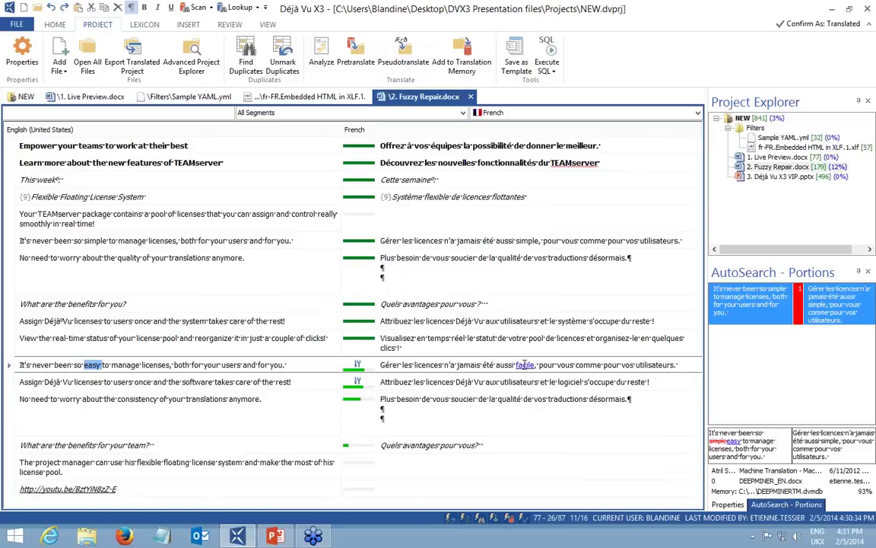
right_click(525, 365)
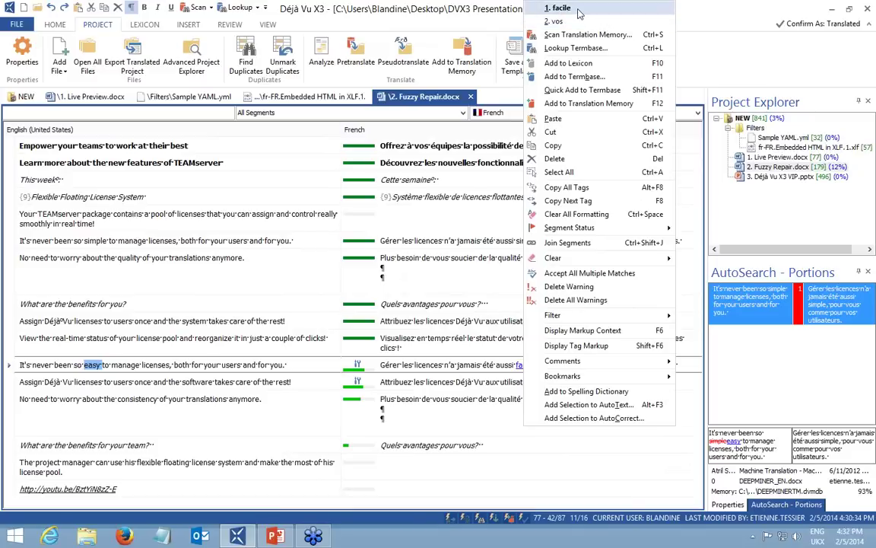
left_click(561, 9)
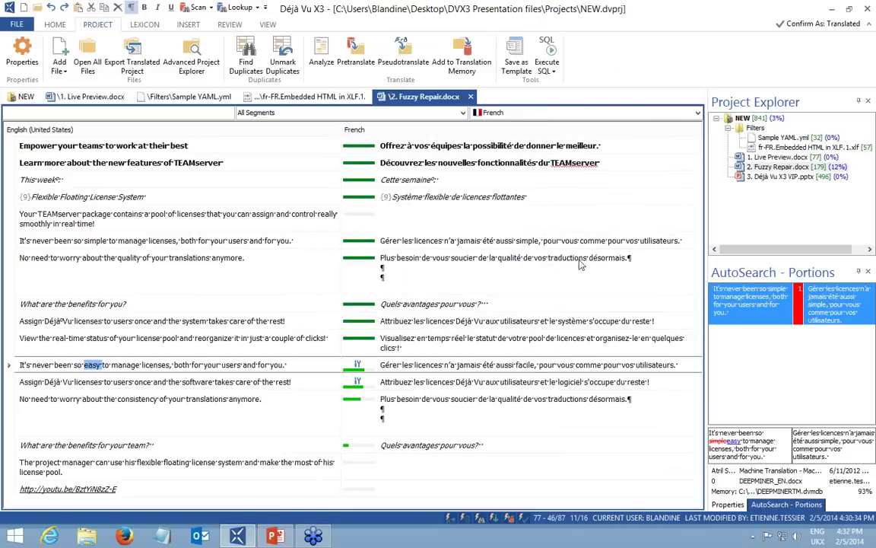
double_click(524, 365)
left_click(493, 365)
mouse_move(360, 383)
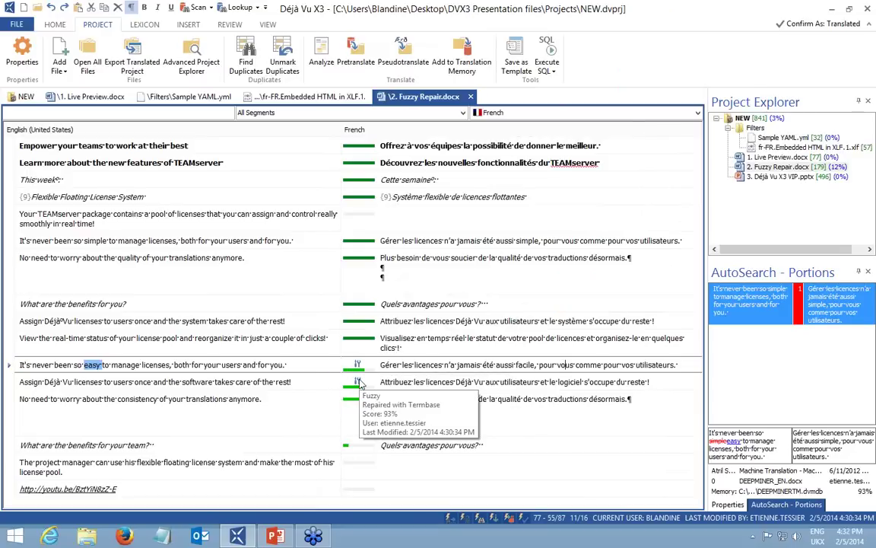
left_click(429, 382)
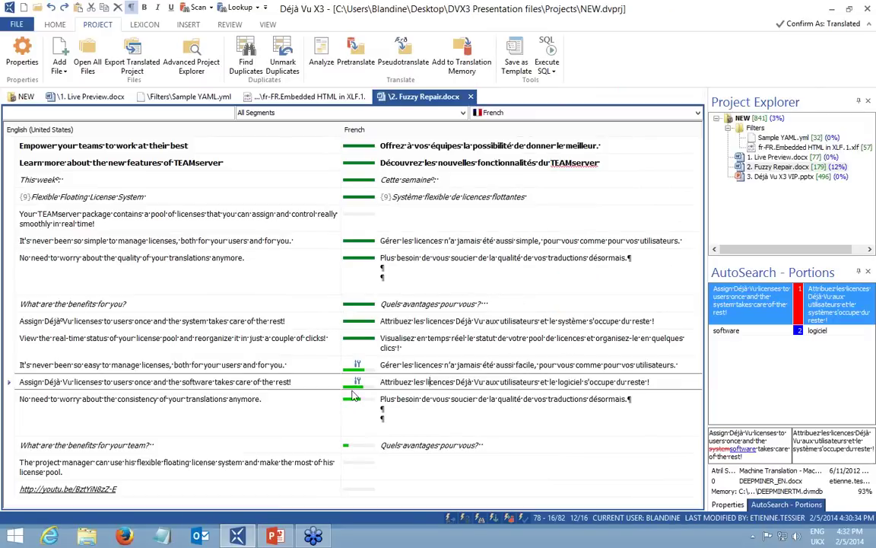
mouse_move(365, 388)
left_click(733, 332)
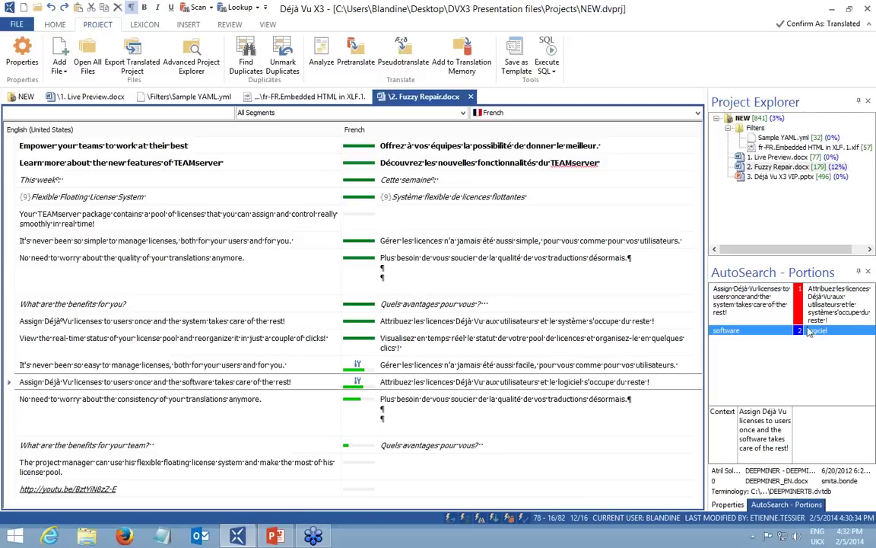
double_click(567, 382)
left_click(763, 299)
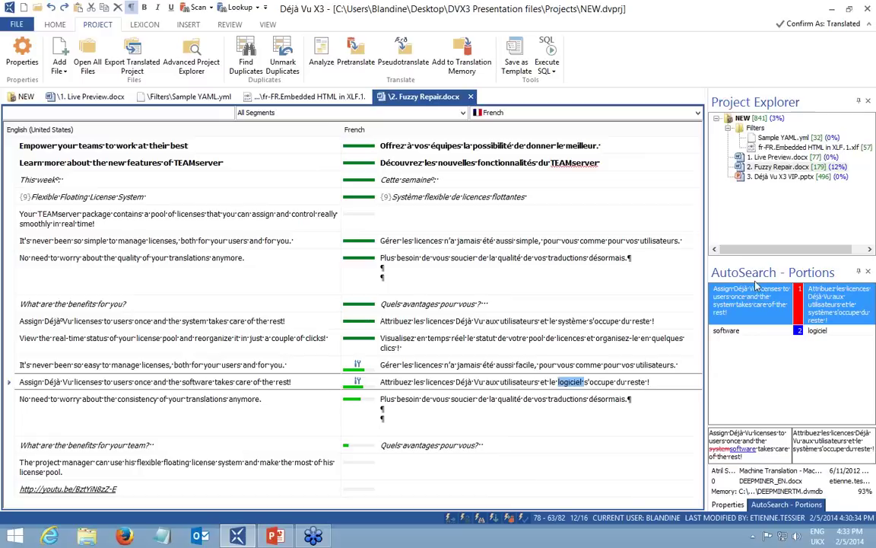
left_click(787, 330)
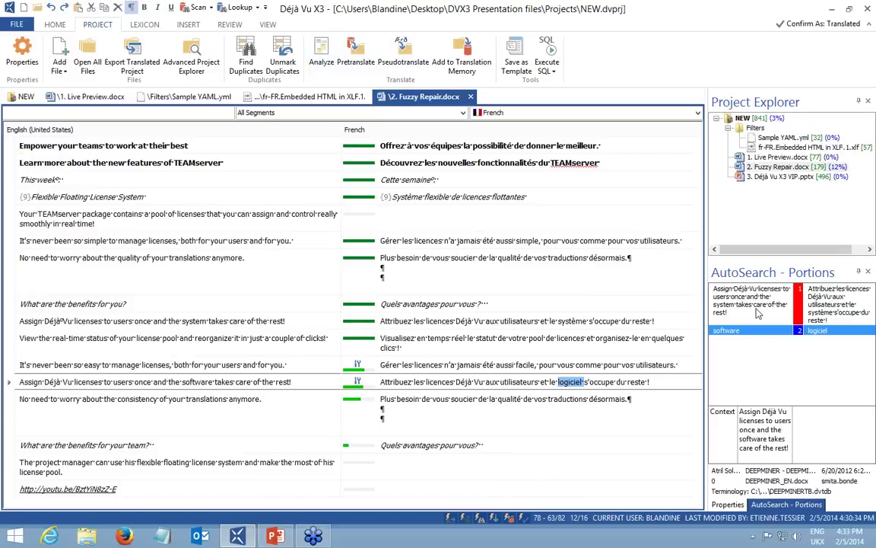
right_click(384, 161)
Clear the French translations from all segments.
mouse_move(523, 358)
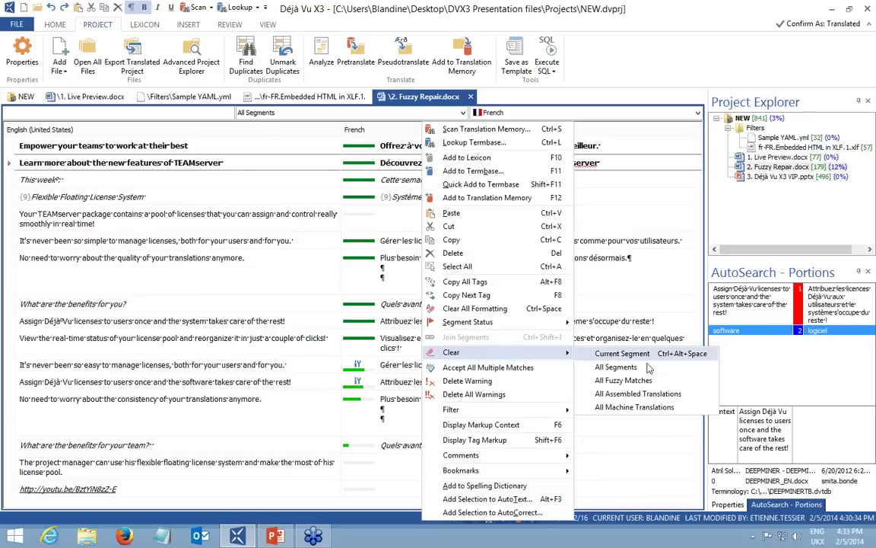
left_click(586, 364)
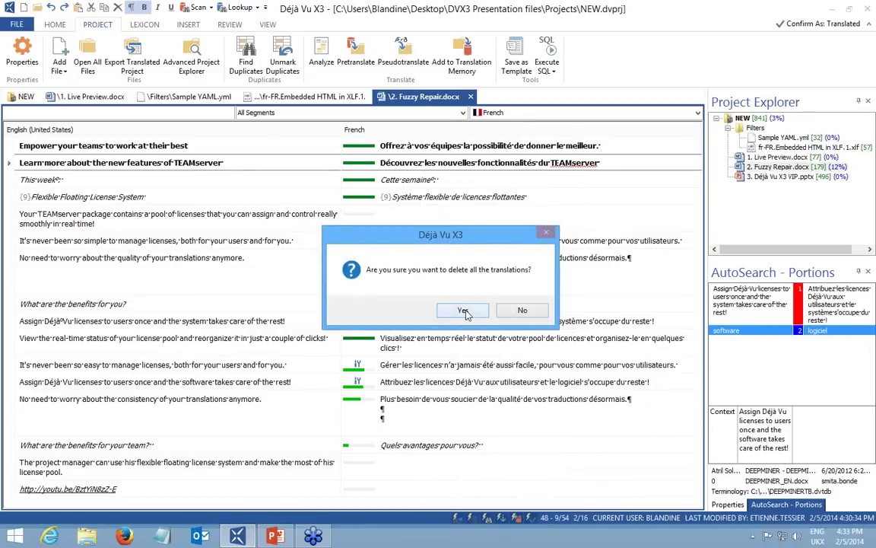
left_click(463, 311)
Pretranslate again with machine translation added to DeepMiner for fuzzy-match repair.
left_click(350, 67)
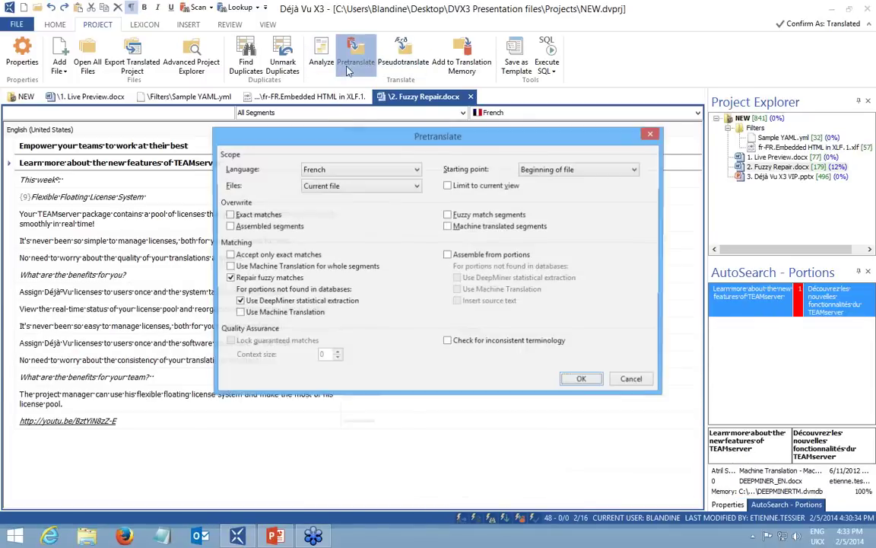
left_click(240, 313)
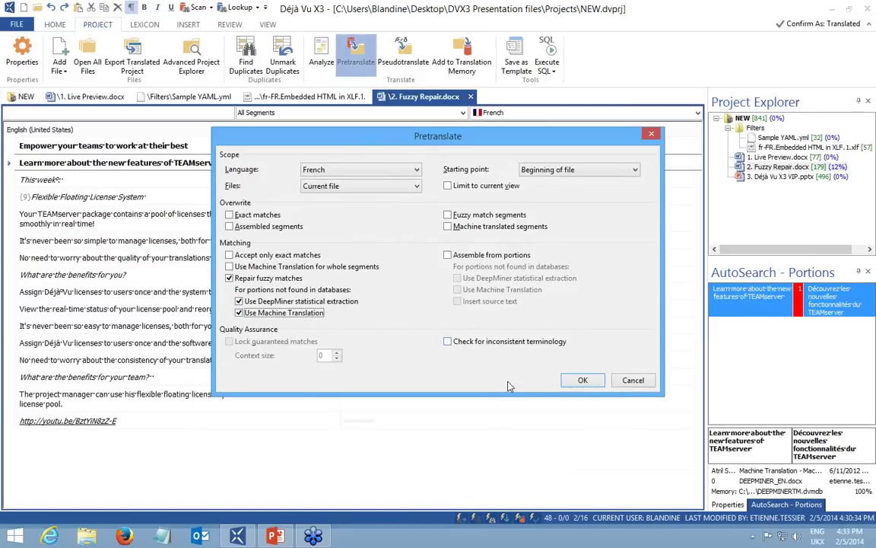
left_click(584, 380)
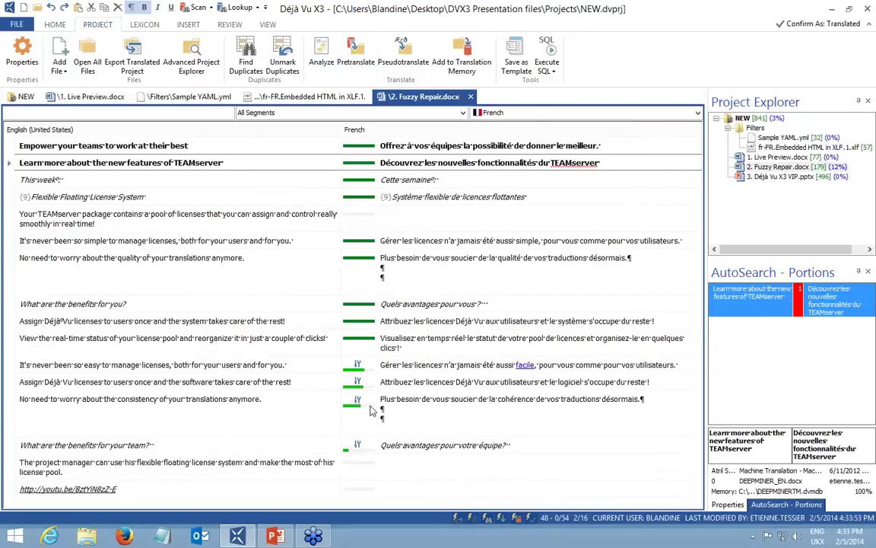
mouse_move(360, 407)
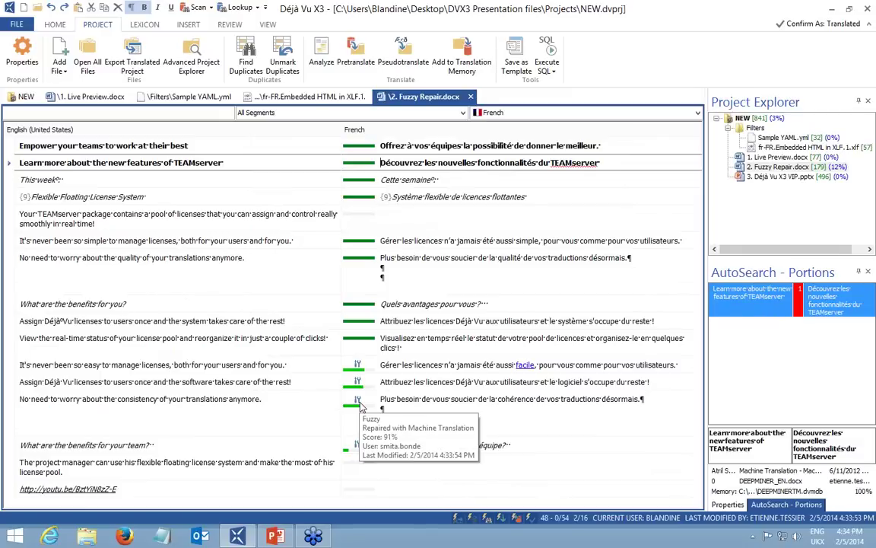
left_click(427, 403)
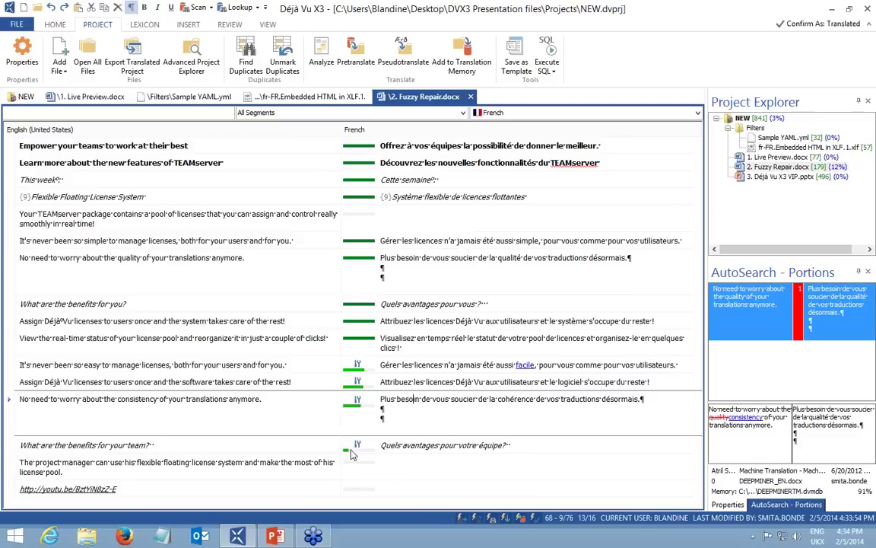
left_click(389, 448)
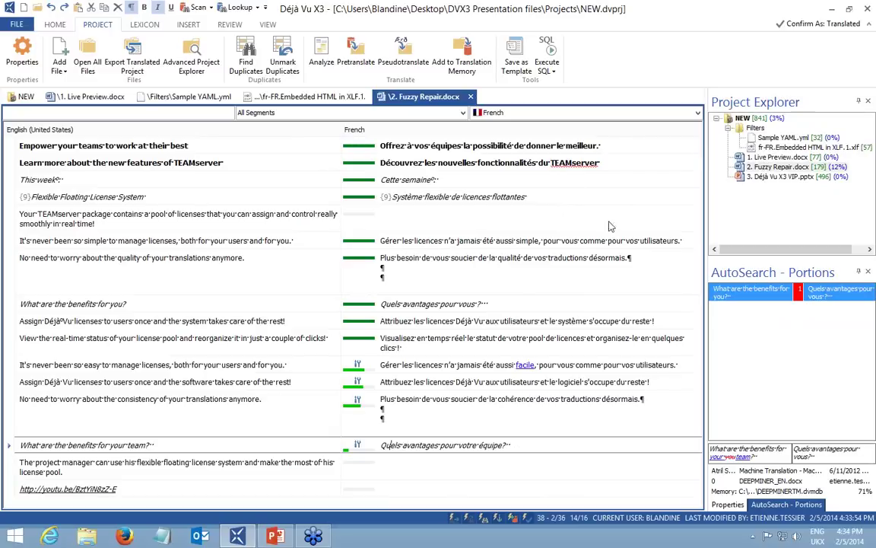
Open 1. Live Preview.docx from Project Explorer and use Reset Layout to restore the Preview pane.
left_click(770, 159)
double_click(772, 159)
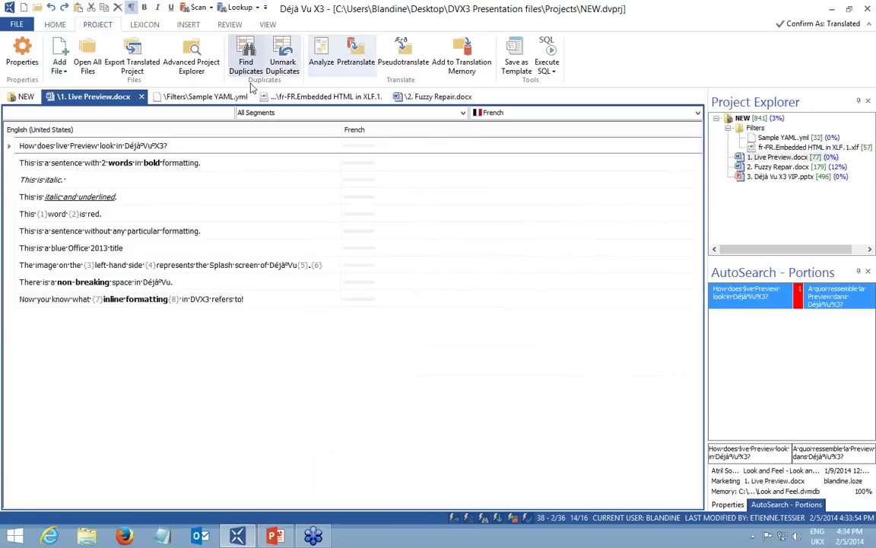
left_click(267, 24)
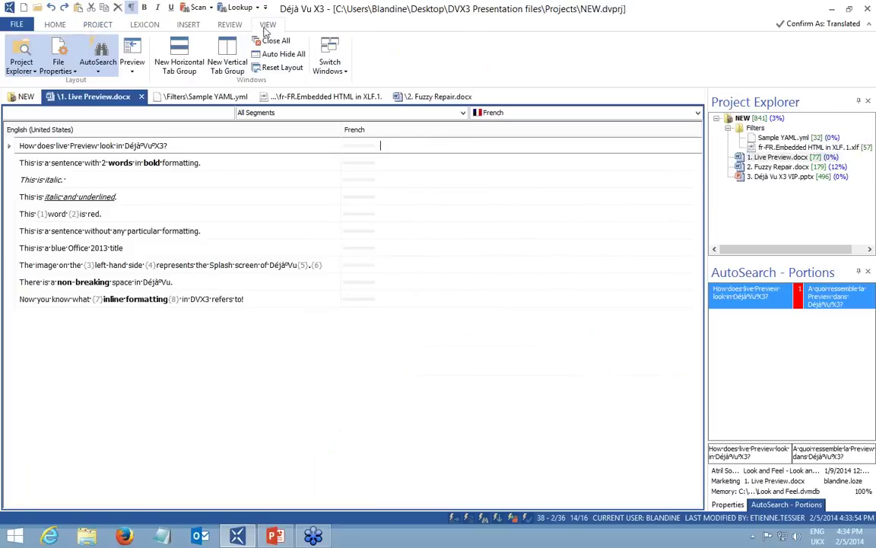
left_click(276, 68)
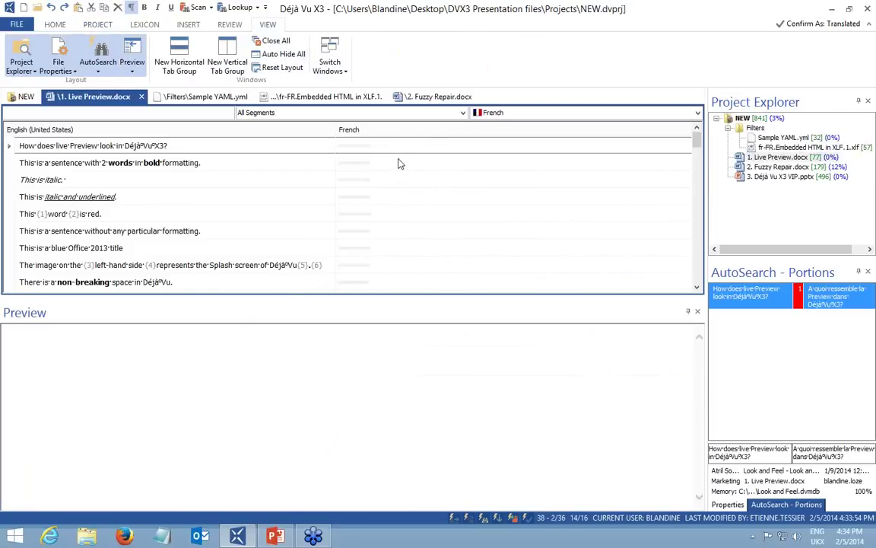
Step through the bold, italic, underlined and red-word segments, then return to the title question.
left_click(375, 162)
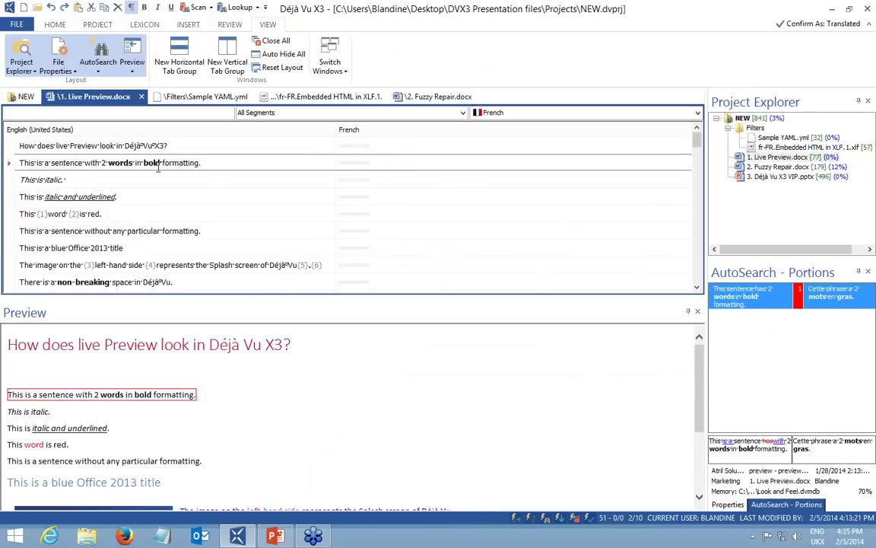
left_click(180, 143)
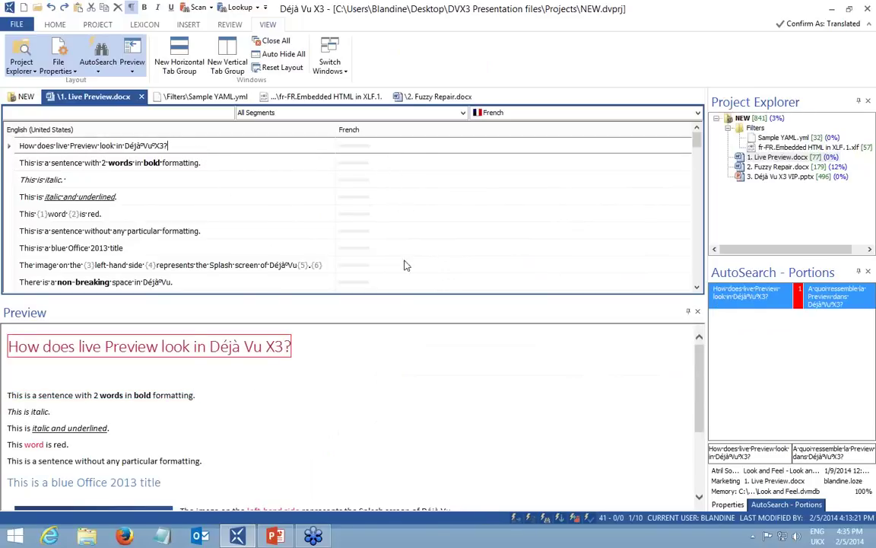
left_click(411, 161)
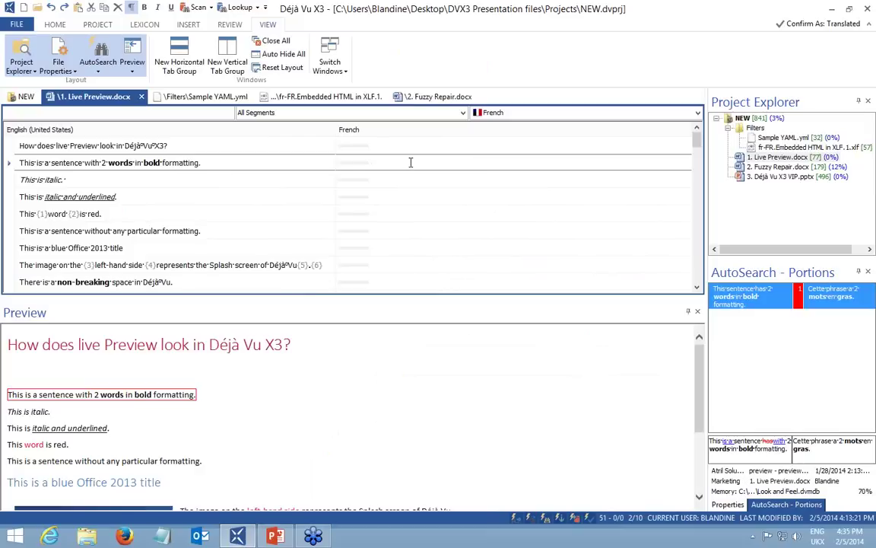
left_click(421, 181)
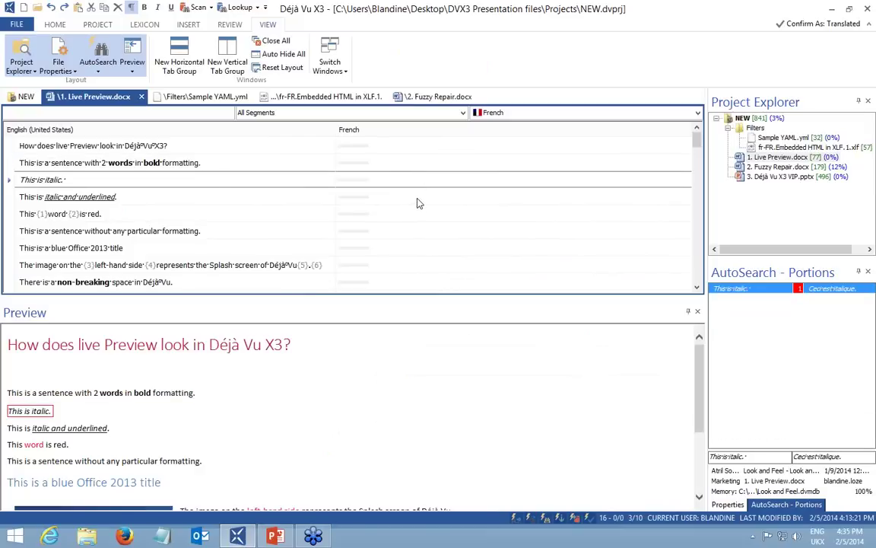
left_click(414, 197)
left_click(405, 216)
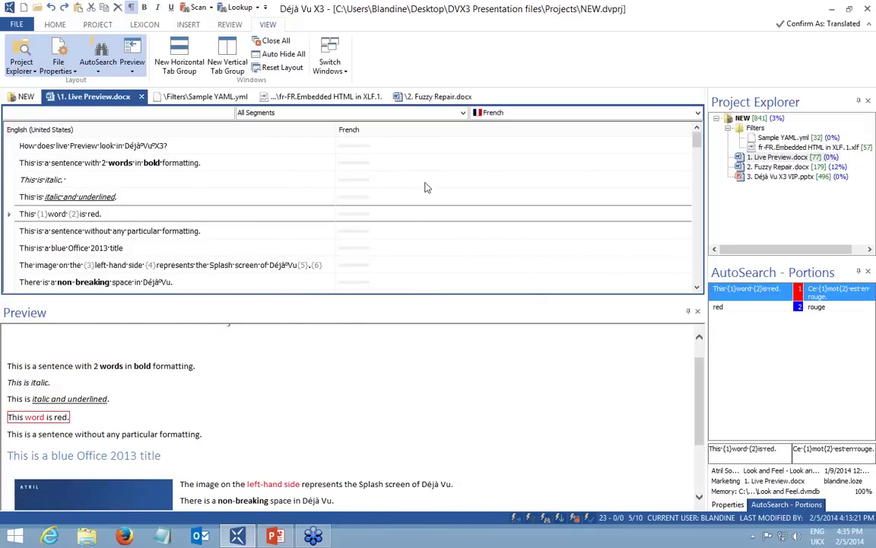
left_click(364, 143)
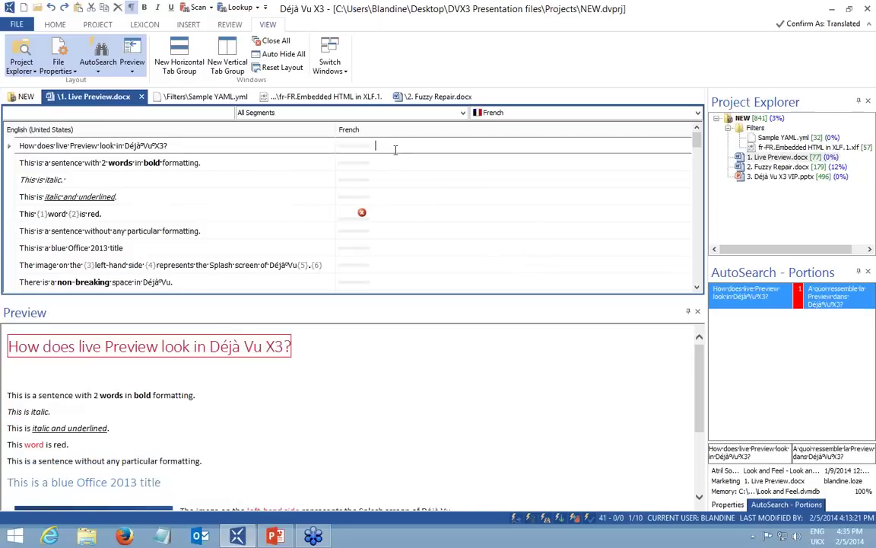
left_click_drag(292, 349, 10, 346)
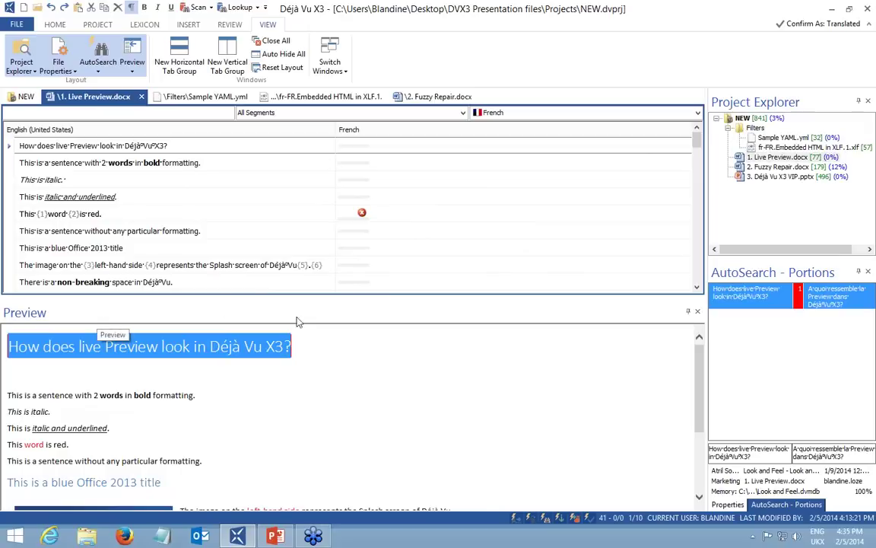
Insert the suggested French translation into the title question's empty French cell.
left_click(403, 149)
key("ctrl+s")
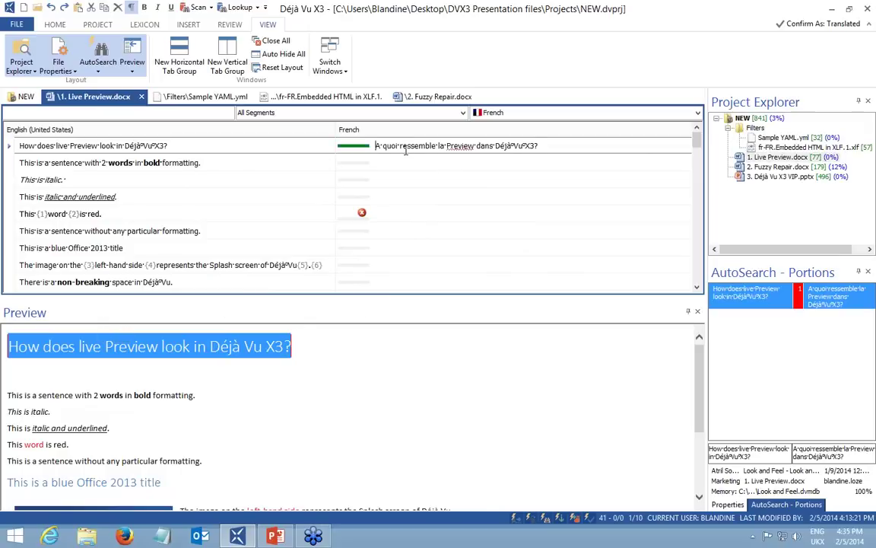
left_click(514, 147)
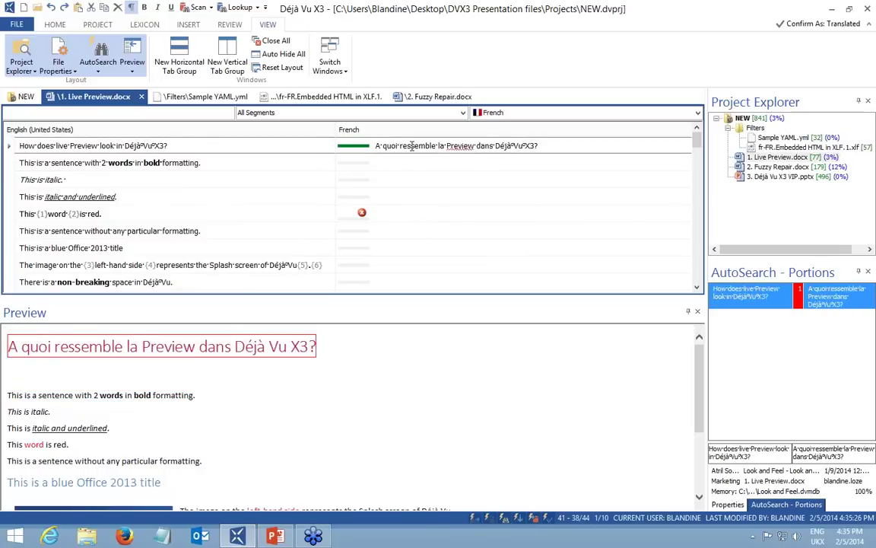
Pretranslate the rest of 1. Live Preview.docx into French and check the red-word sentence.
left_click(105, 26)
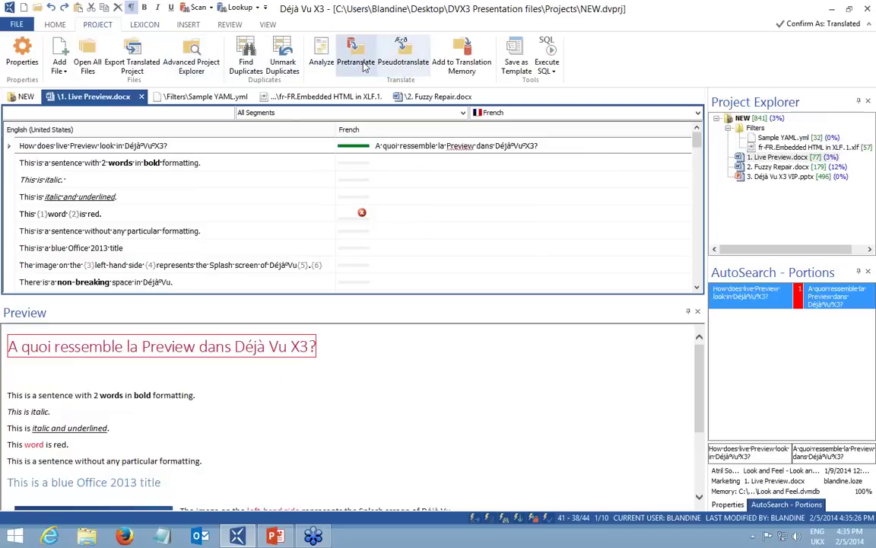
left_click(355, 57)
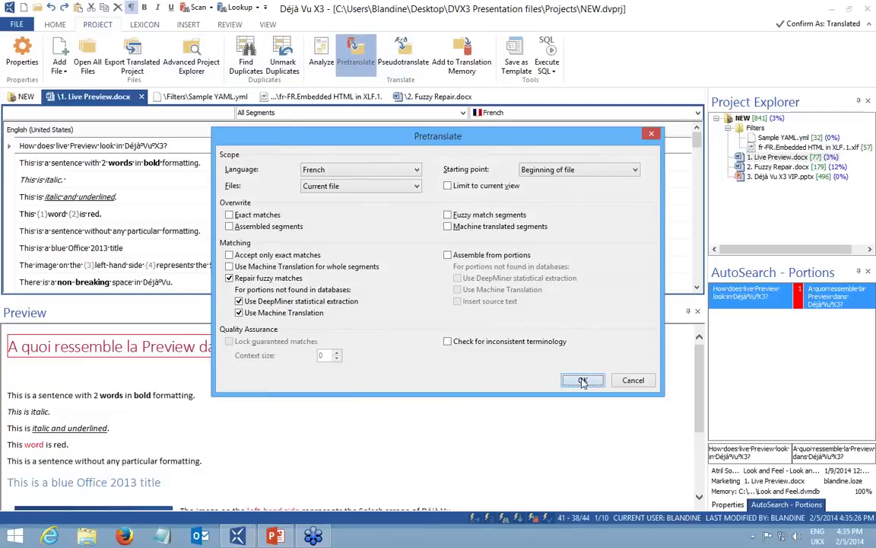
left_click(583, 380)
left_click(632, 378)
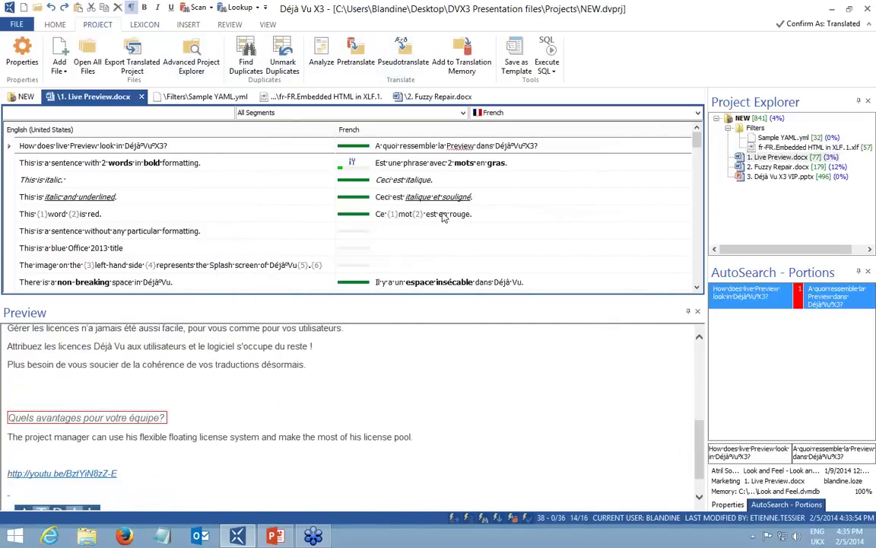
left_click(443, 217)
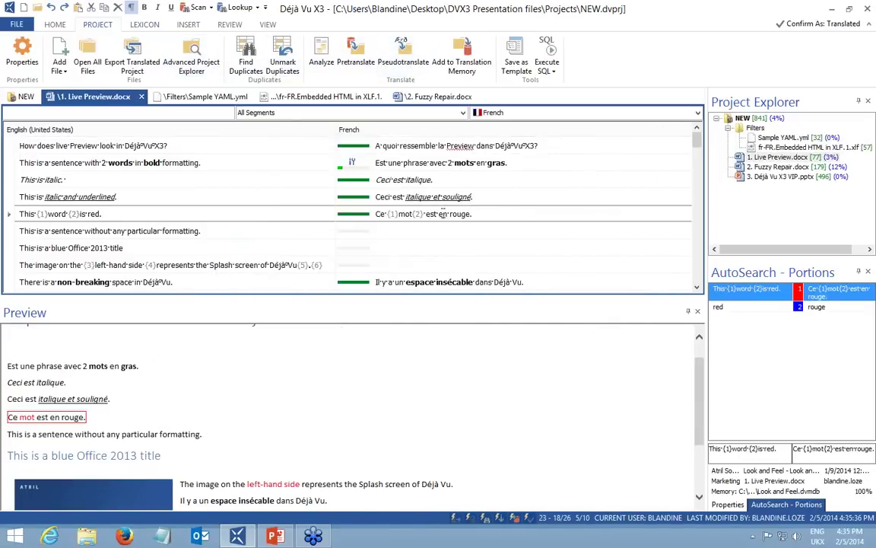
left_click(412, 282)
left_click(407, 166)
key("Down")
key("Down")
key("Down")
key("Down")
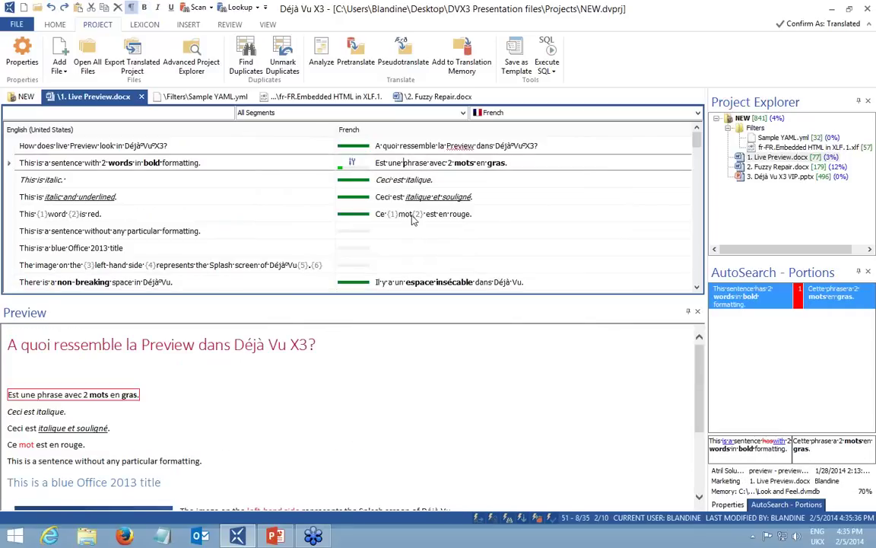
key("Down")
key("Down")
key("Down")
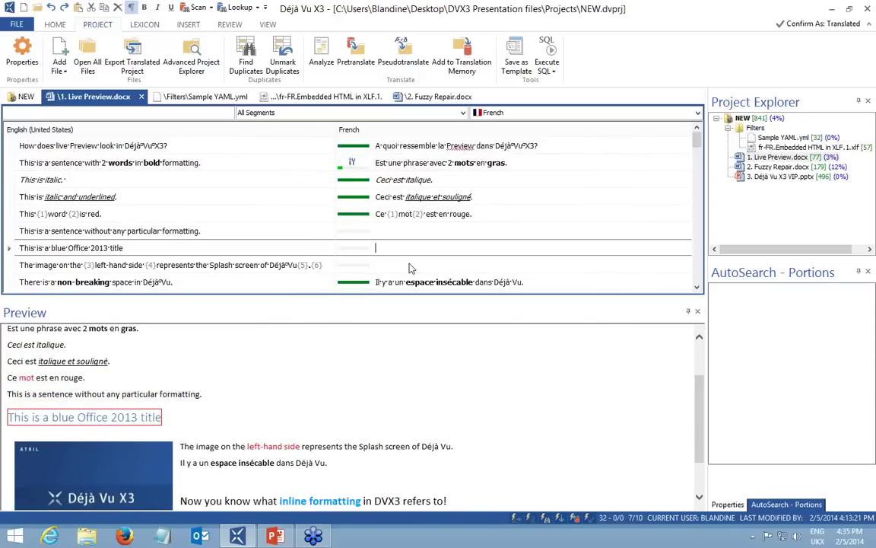
scroll(697, 180, "down", 1)
left_click_drag(697, 180, 699, 216)
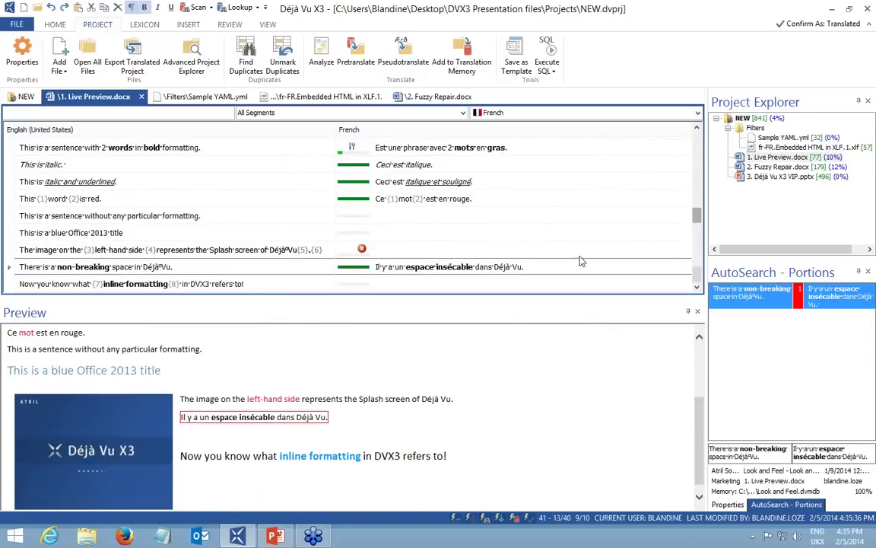
left_click(485, 285)
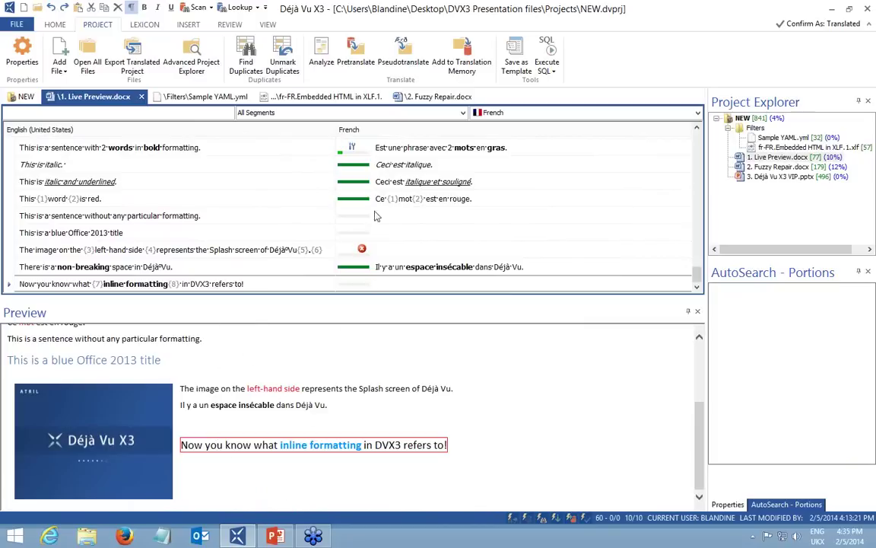
left_click(412, 198)
left_click(410, 181)
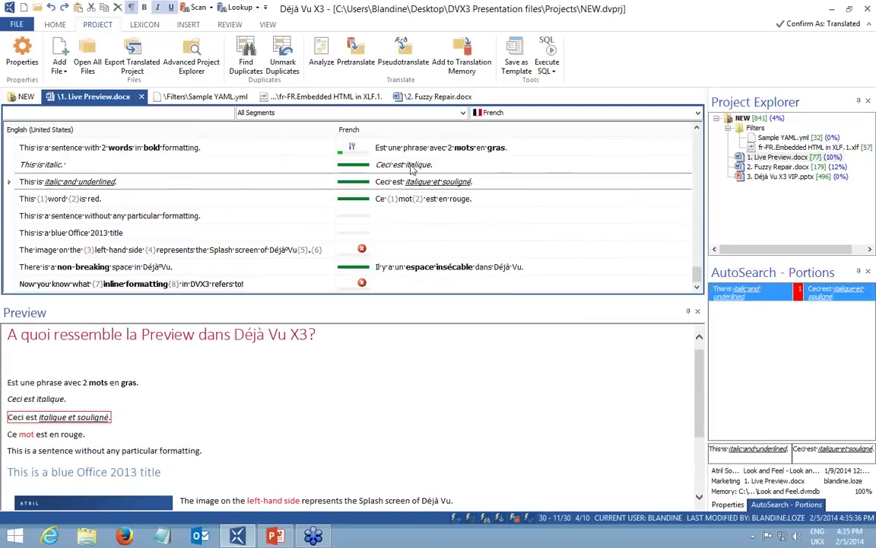
left_click(409, 164)
left_click(422, 148)
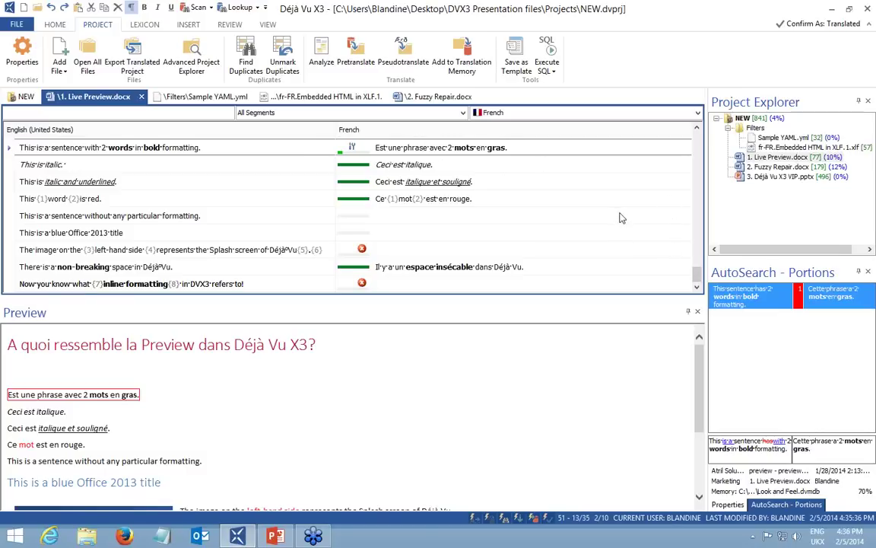
scroll(696, 129, "up", 1)
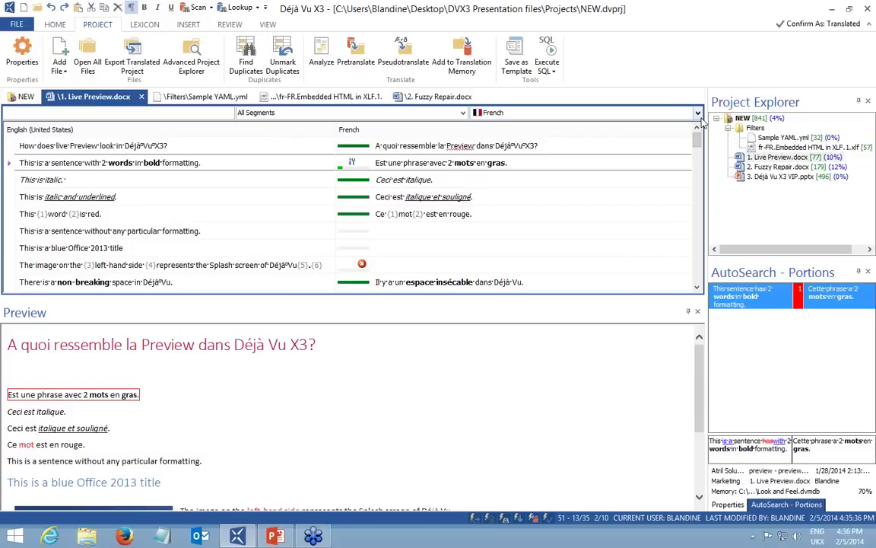
left_click(779, 138)
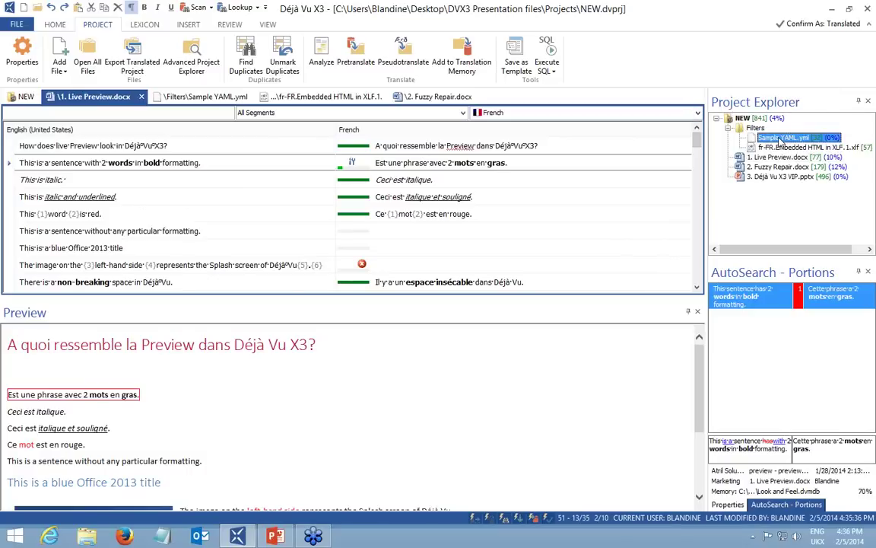
Open Sample YAML.yml, inspect its address and product source in the preview, then list all NEW segments.
double_click(780, 139)
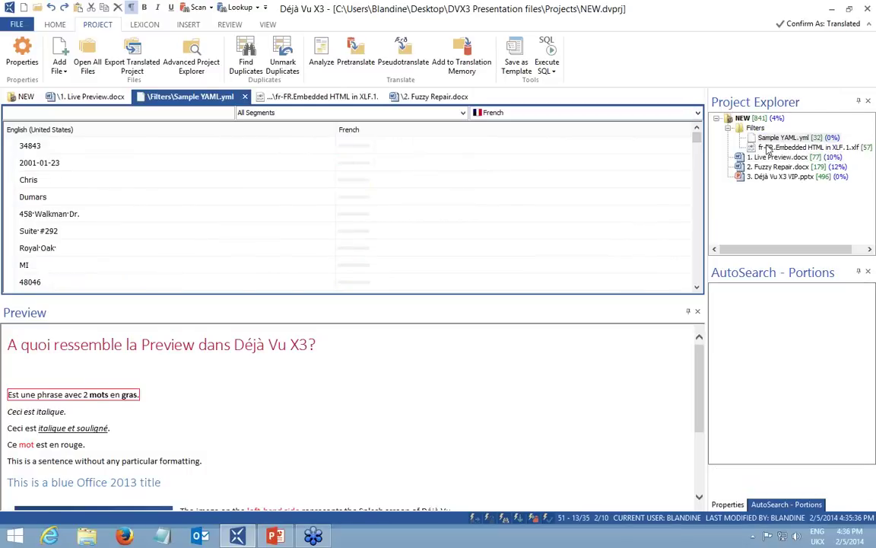
left_click(780, 138)
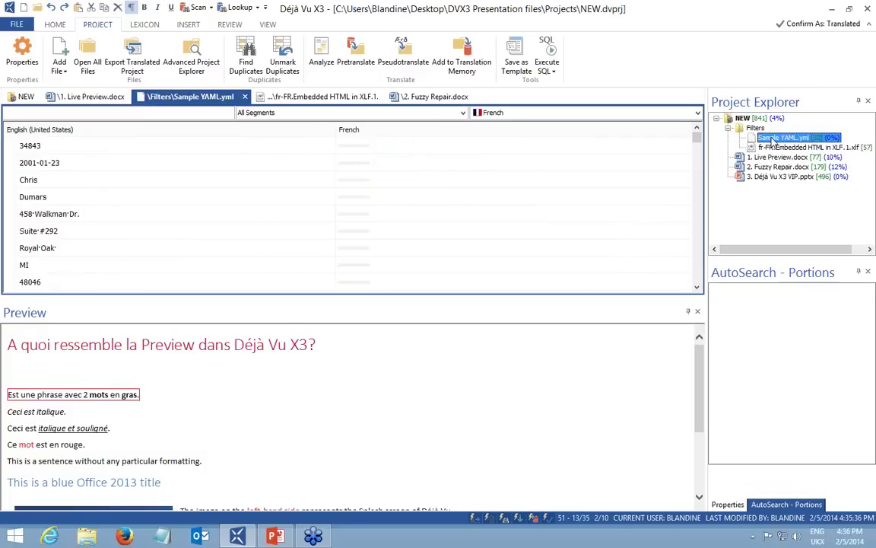
double_click(770, 138)
left_click(420, 149)
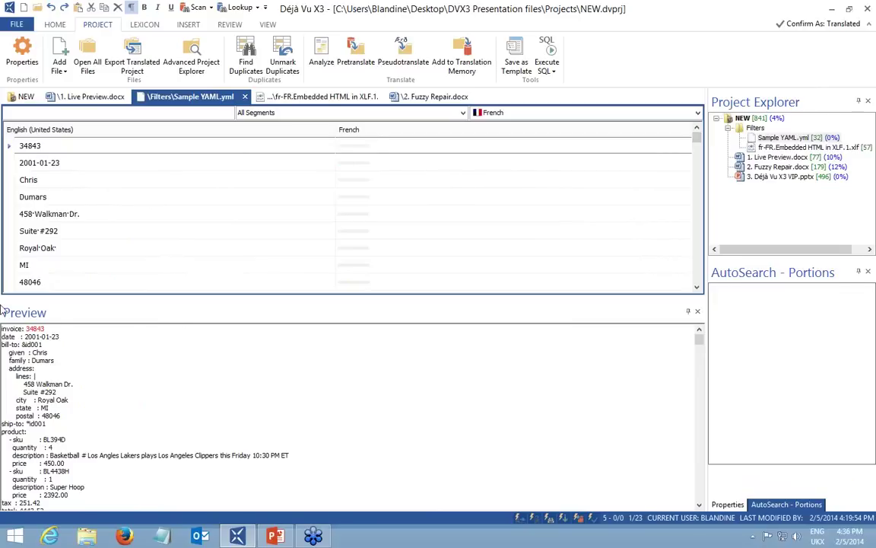
left_click_drag(1, 328, 256, 447)
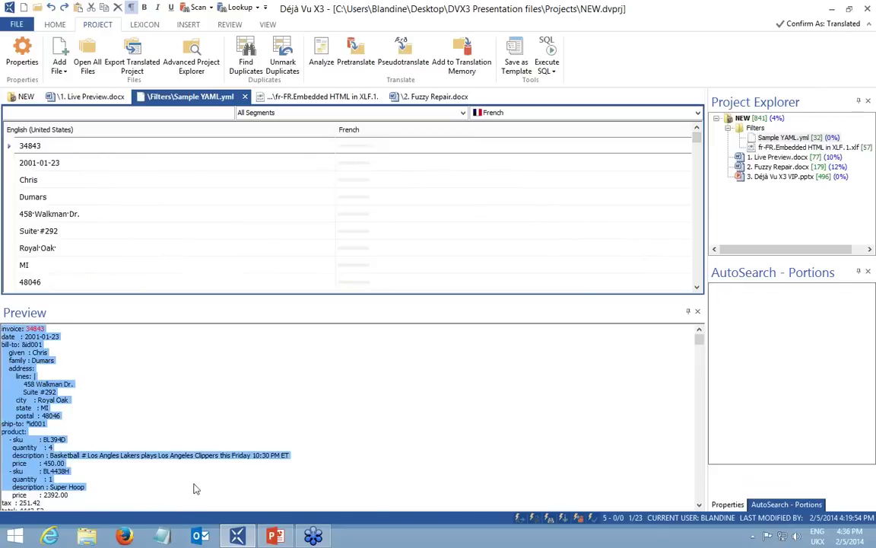
left_click(209, 431)
left_click_drag(307, 458, 8, 368)
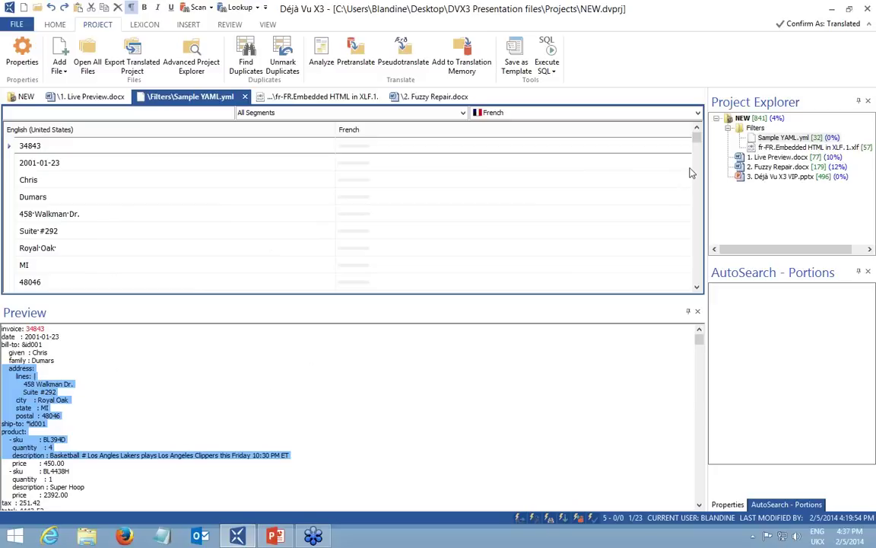
double_click(743, 118)
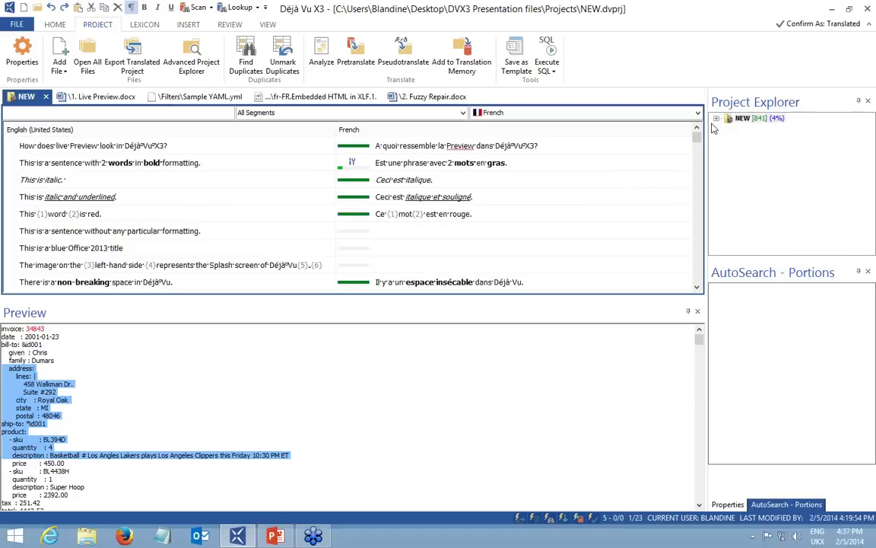
Review the bold, italic and red-word Live Preview segments, then open 2. Fuzzy Repair.docx alone.
scroll(567, 181, "down", 2)
scroll(567, 181, "down", 10)
scroll(563, 178, "down", 10)
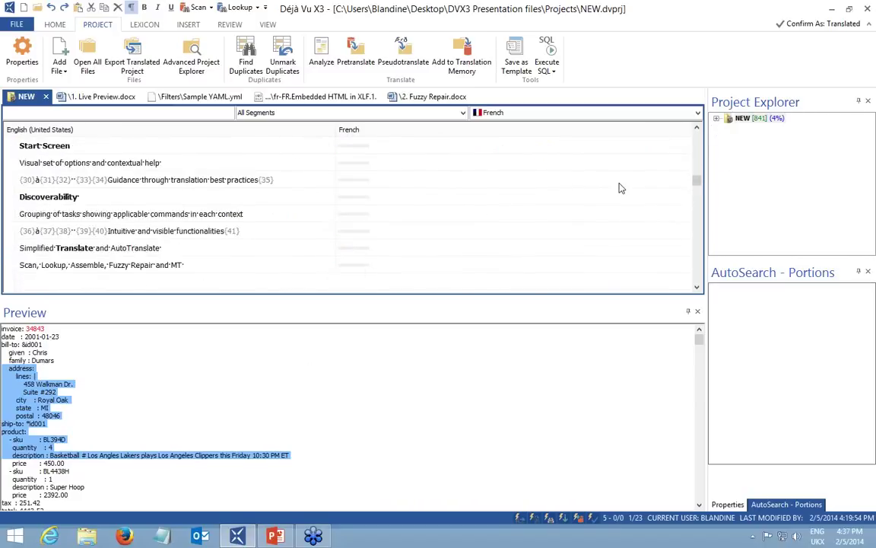
left_click(511, 246)
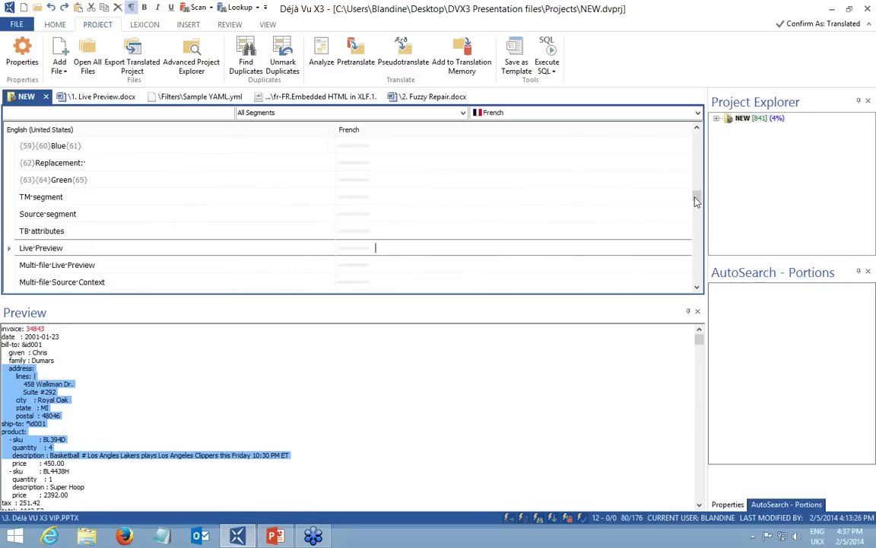
left_click_drag(696, 201, 697, 145)
left_click(483, 166)
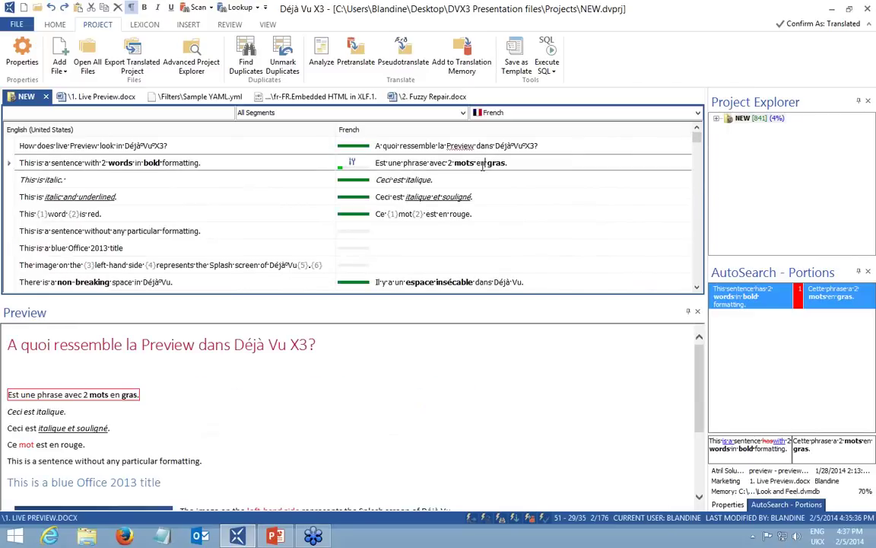
left_click(472, 198)
left_click(475, 216)
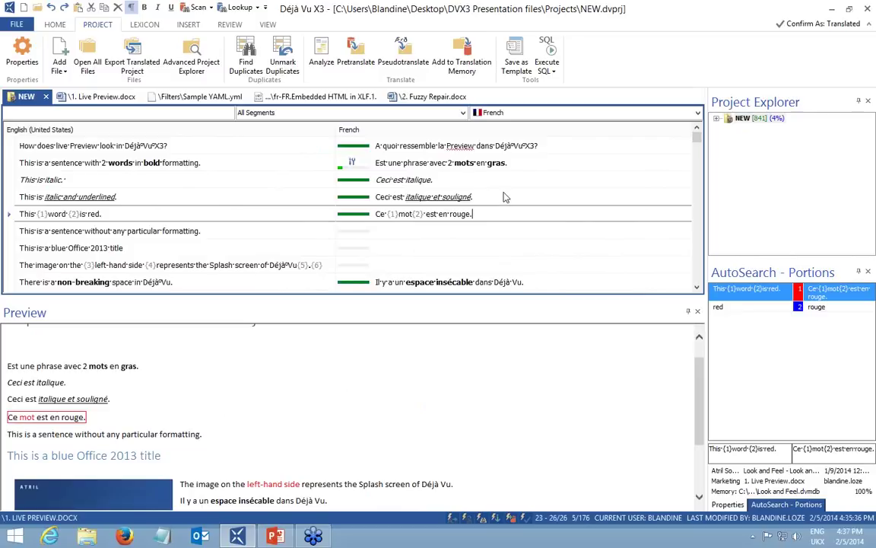
left_click(716, 118)
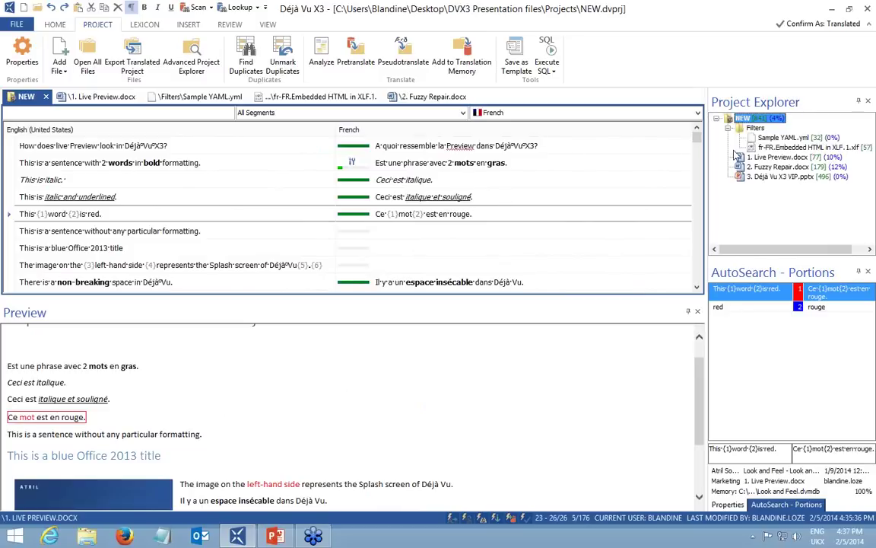
double_click(770, 167)
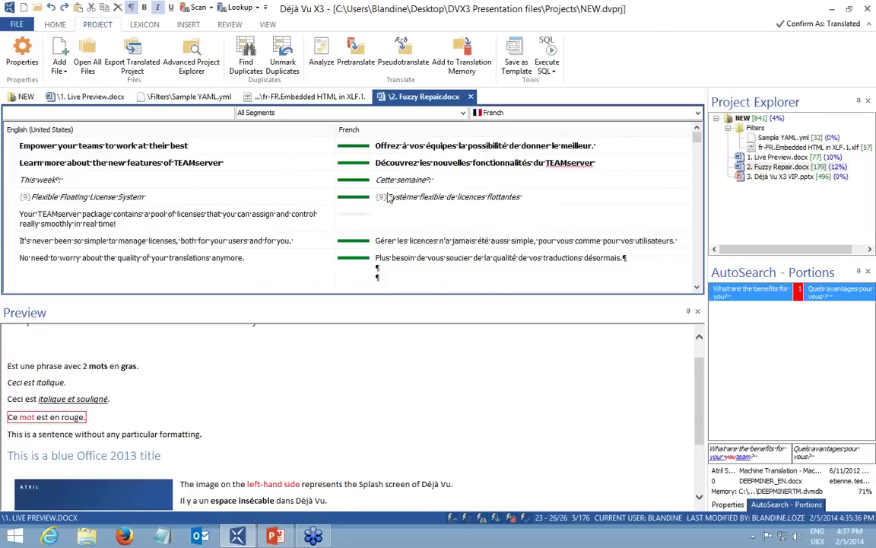
Close the Preview pane, select 2. Fuzzy Repair.docx, and show the recent project files list.
left_click(698, 313)
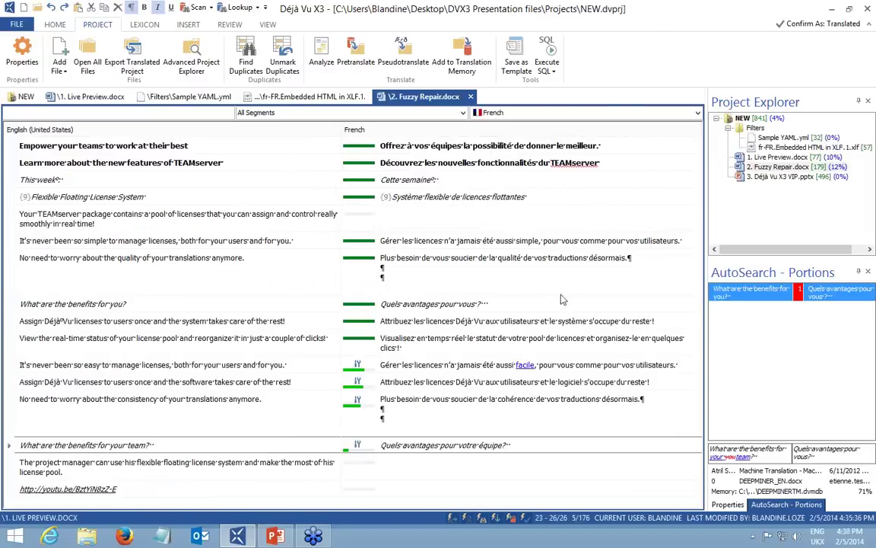
left_click(777, 167)
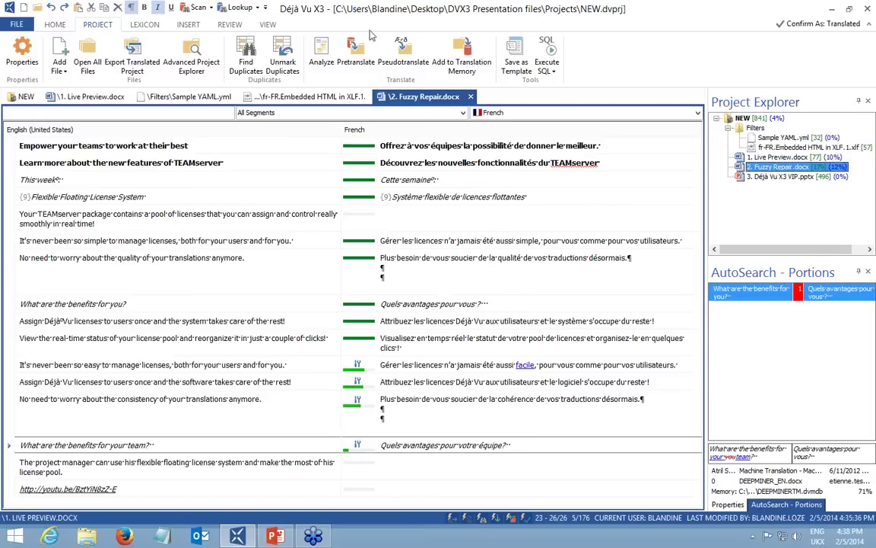
left_click(17, 25)
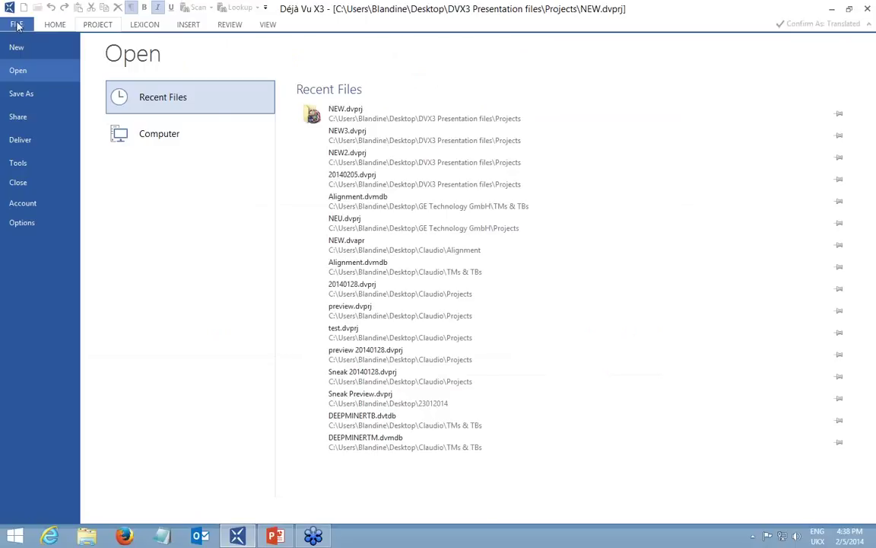
Launch Divide & Dispatch from the FILE backstage's Share > Export page.
left_click(36, 121)
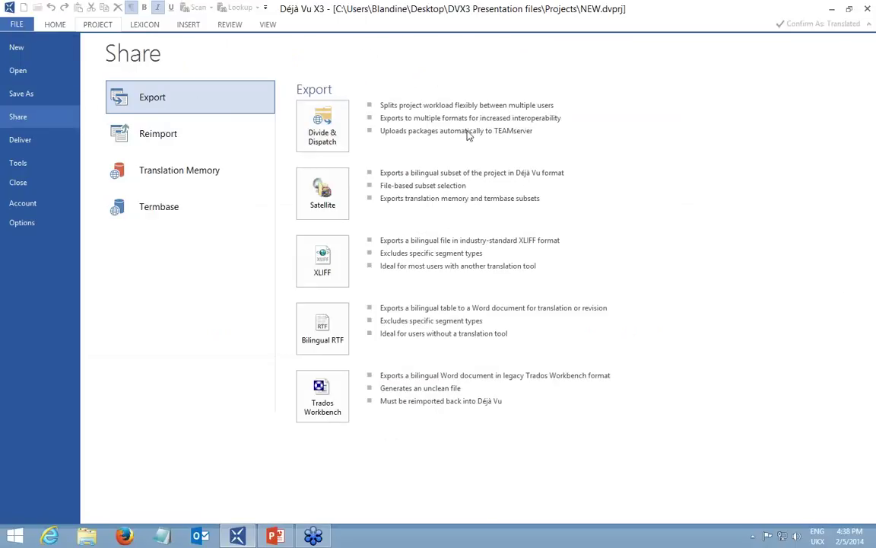
left_click(322, 121)
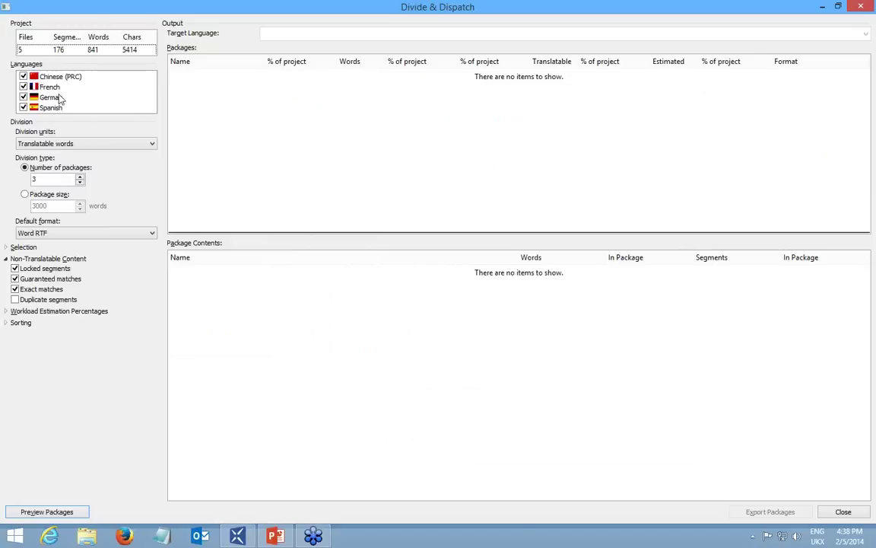
Uncheck Chinese (PRC), German and Spanish, keeping 3 packages by translatable words in Word RTF.
left_click(24, 76)
left_click(24, 97)
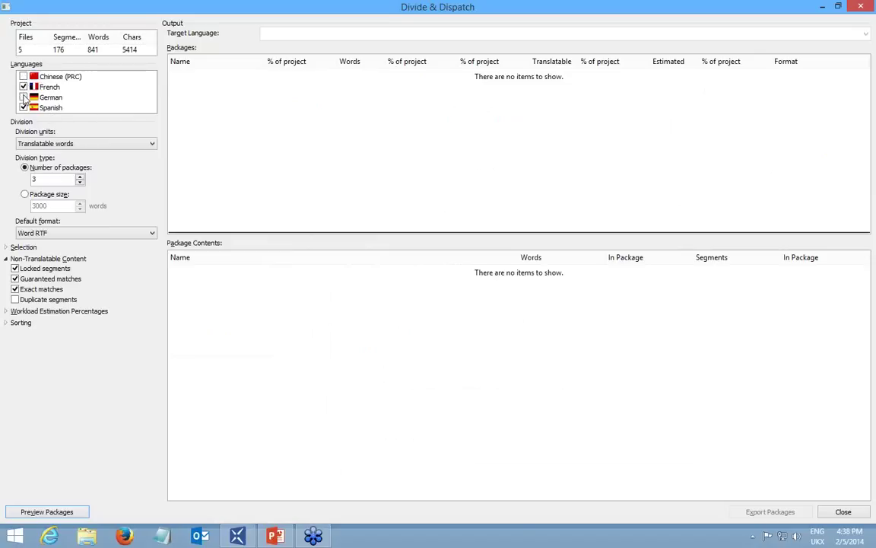
left_click(23, 107)
left_click(46, 180)
left_click(114, 173)
left_click(64, 147)
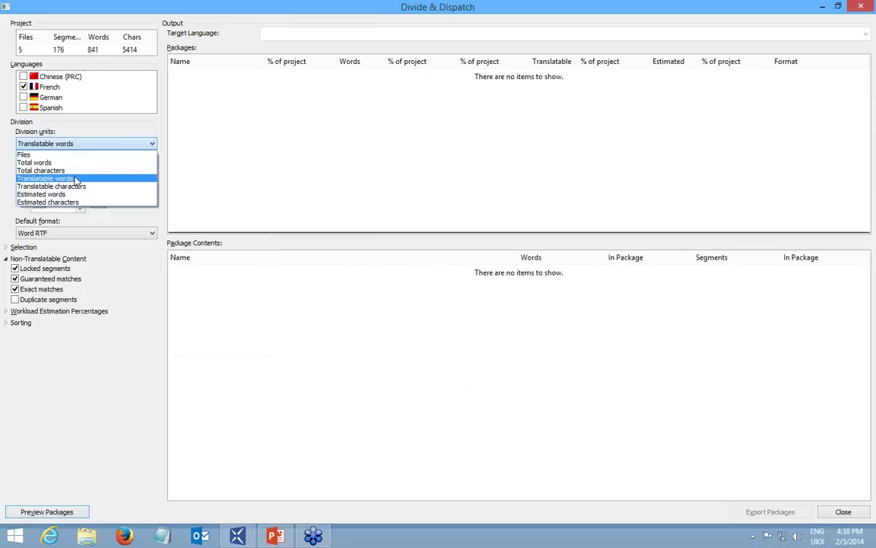
left_click(76, 179)
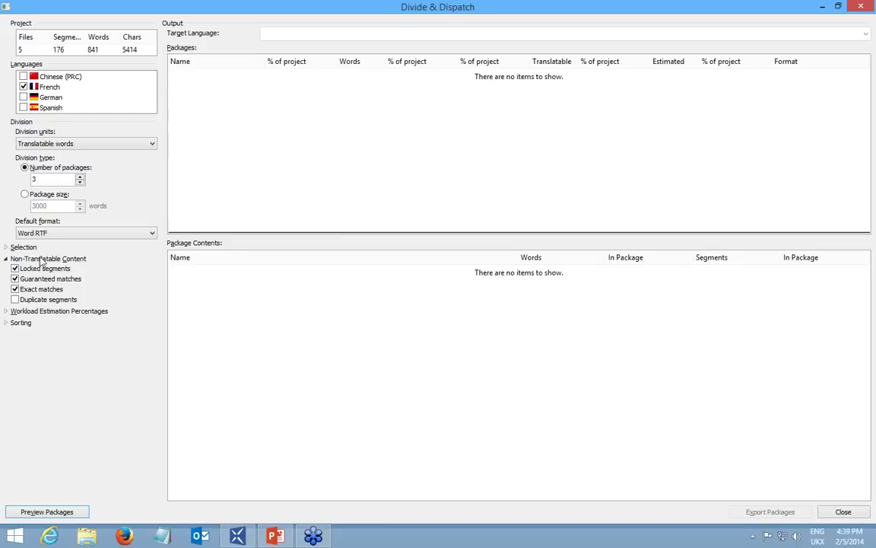
left_click(64, 234)
left_click(64, 234)
Expand Workload Estimation Percentages and set the Duplicate segments weighting to 10%.
left_click(7, 312)
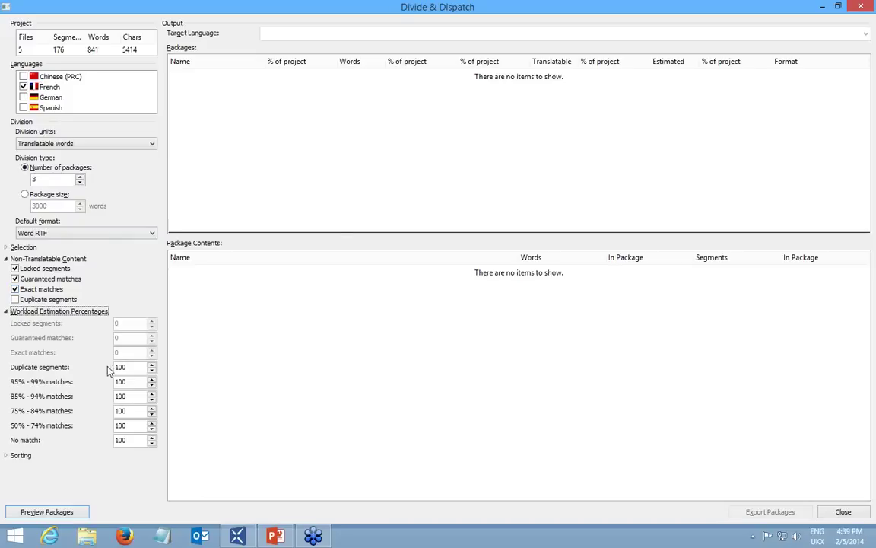
left_click_drag(129, 367, 97, 373)
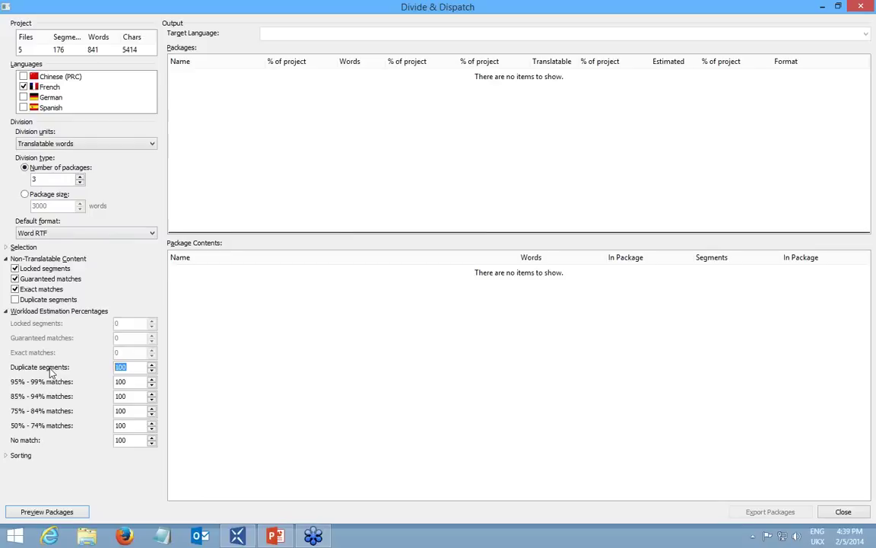
type("50")
left_click_drag(132, 369, 47, 372)
type("10")
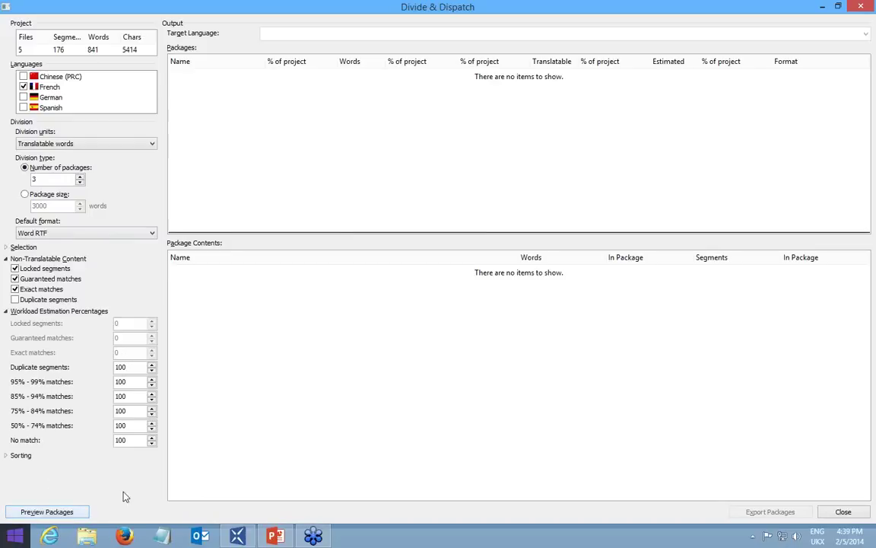
Preview the French packages, setting fr-FR.NEW.2 to Compact Satellite and fr-FR.NEW.3 to XLIFF.
left_click(61, 514)
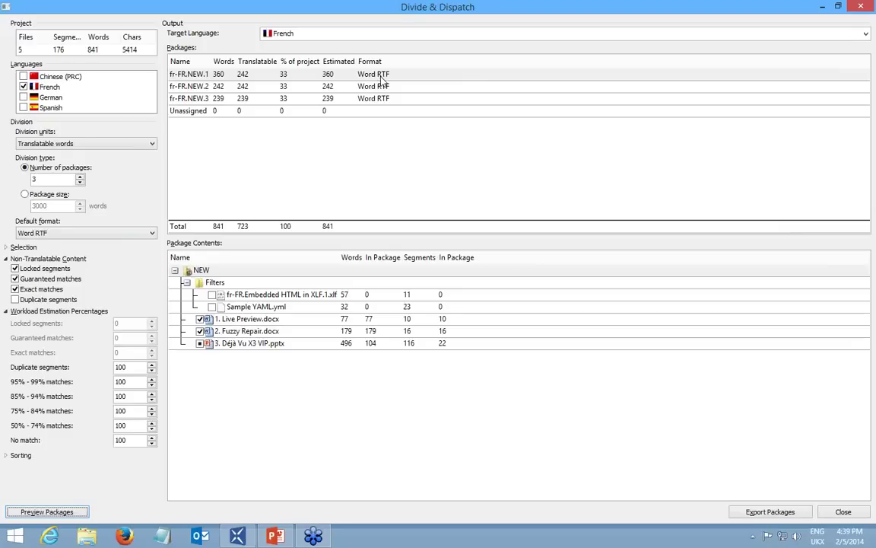
left_click(385, 75)
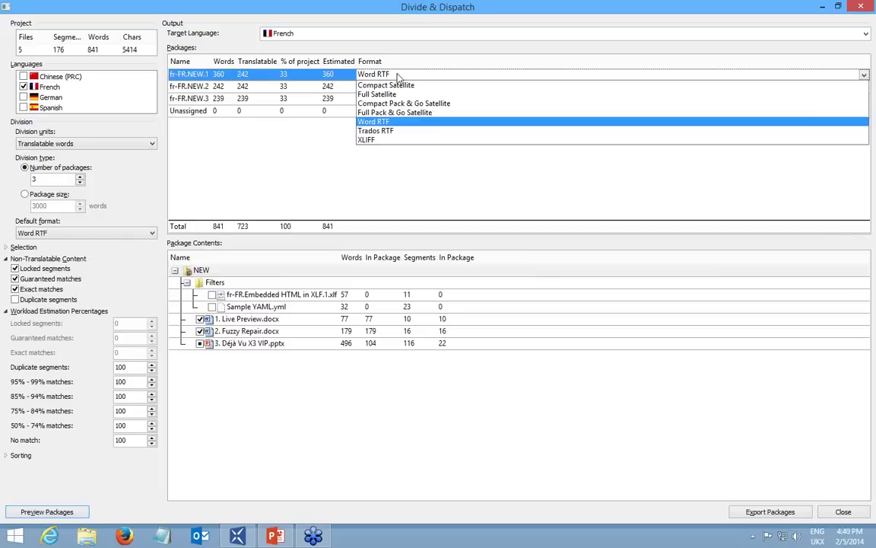
left_click(397, 77)
left_click(374, 88)
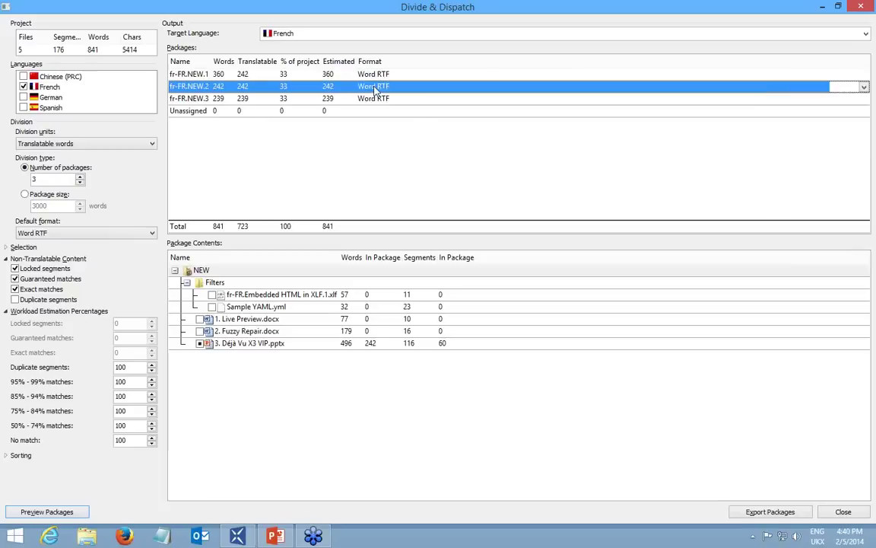
left_click(375, 88)
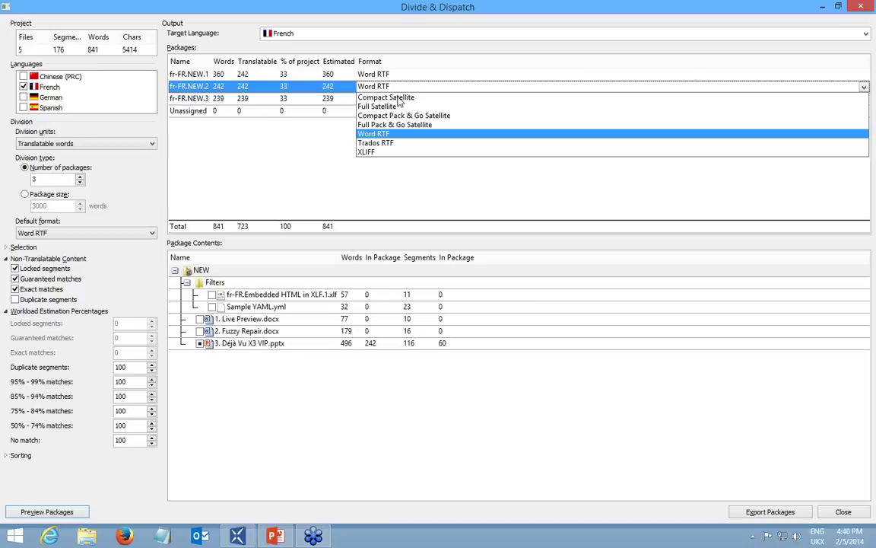
left_click(398, 98)
left_click(375, 103)
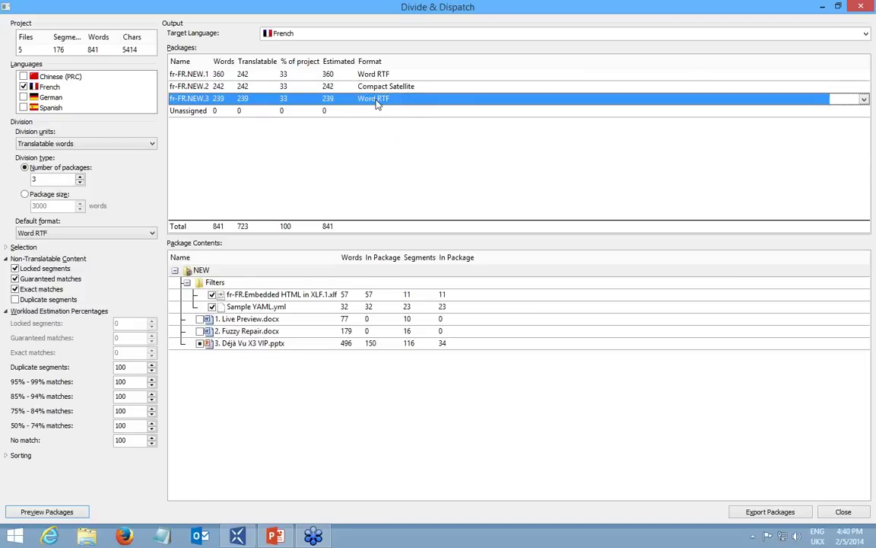
left_click(375, 99)
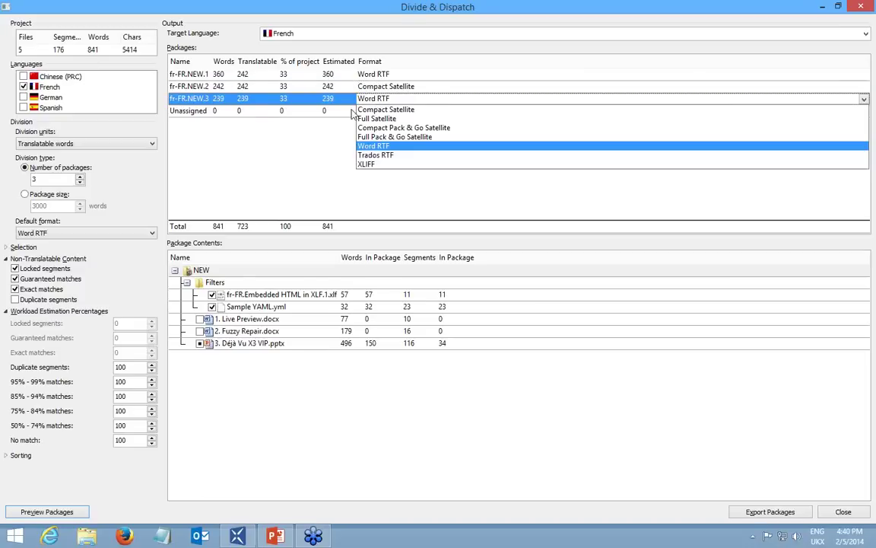
left_click(372, 165)
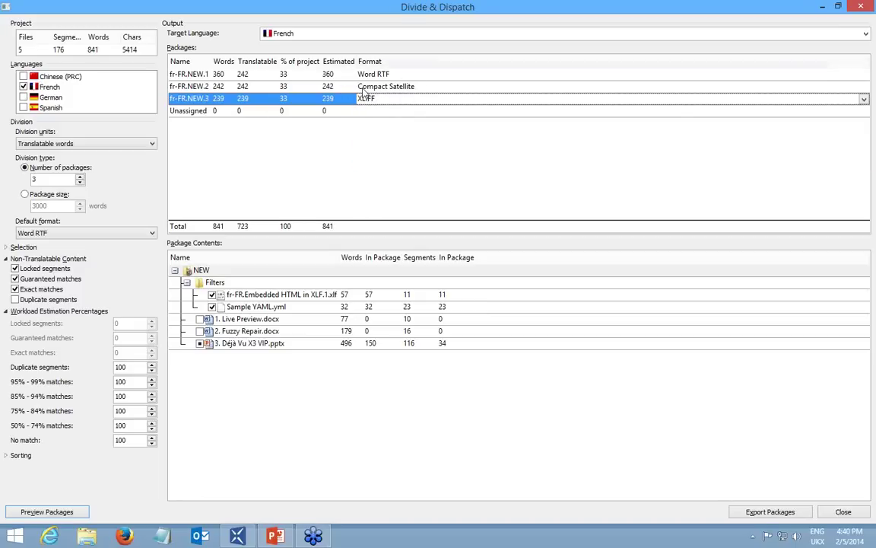
left_click(195, 75)
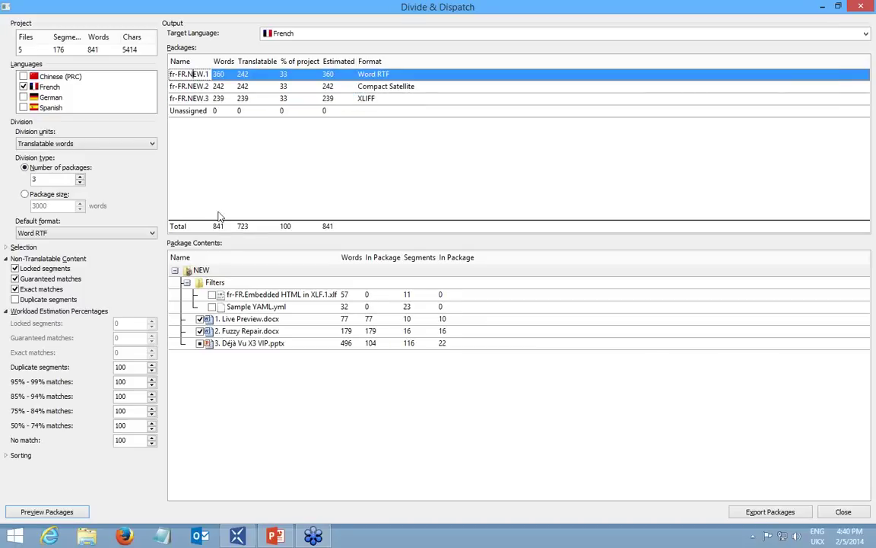
Remove Live Preview.docx and Déjà Vu X3 VIP.pptx from fr-FR.NEW.1, then export the packages.
left_click(199, 319)
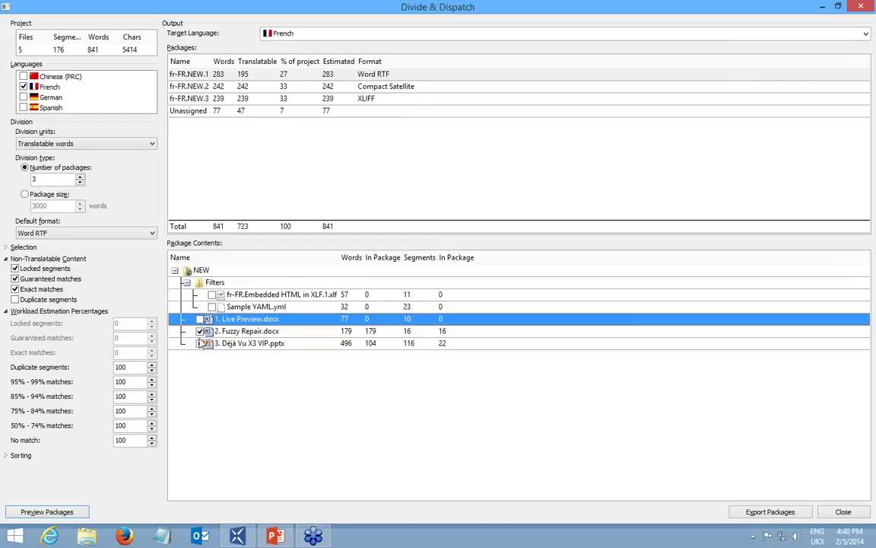
left_click(199, 343)
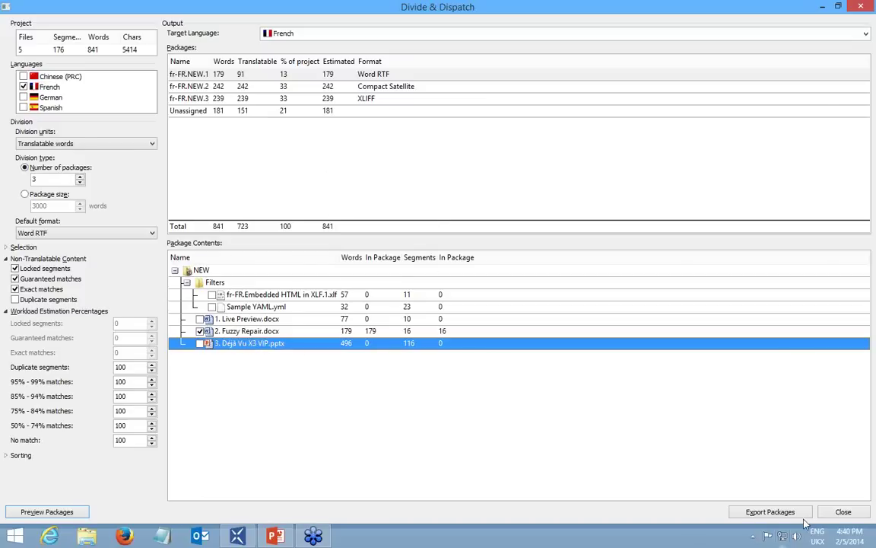
left_click(770, 512)
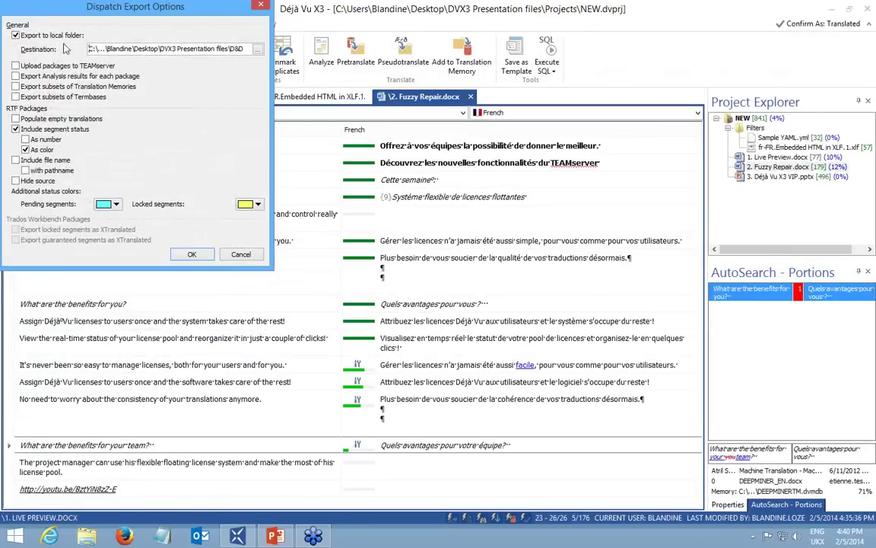
Set the D&D folder as the destination and export the packages fr-FR.NEW.1 through fr-FR.NEW.3.
left_click(258, 50)
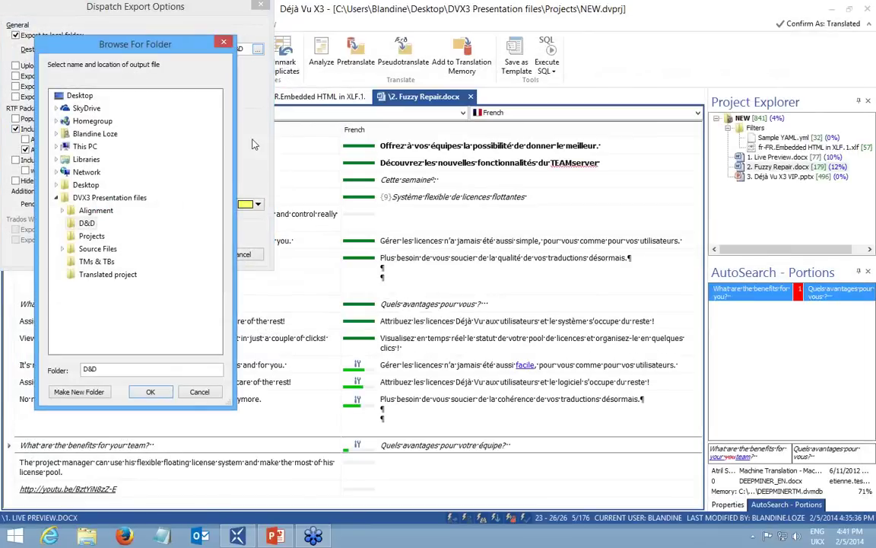
left_click(149, 391)
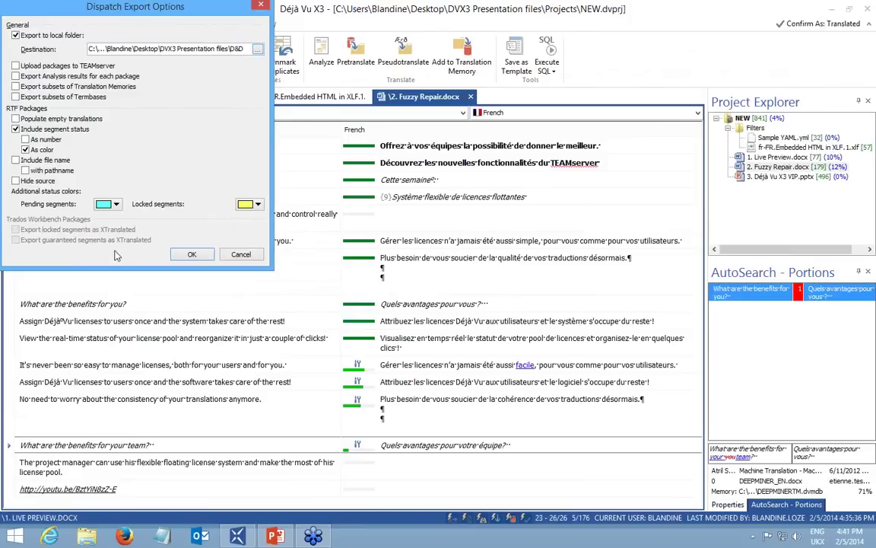
left_click(193, 254)
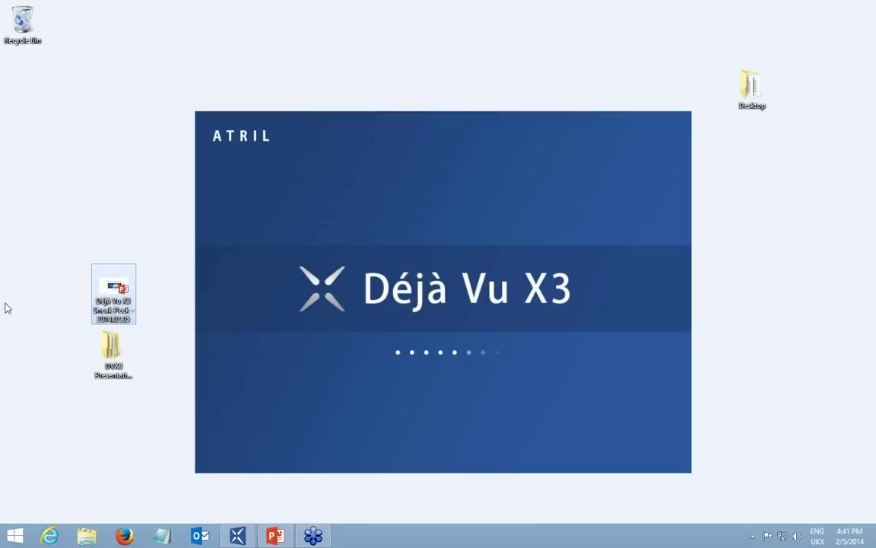
Open fr-FR.NEW.1 from DVX3 Presentation files\D&D in Word.
double_click(111, 346)
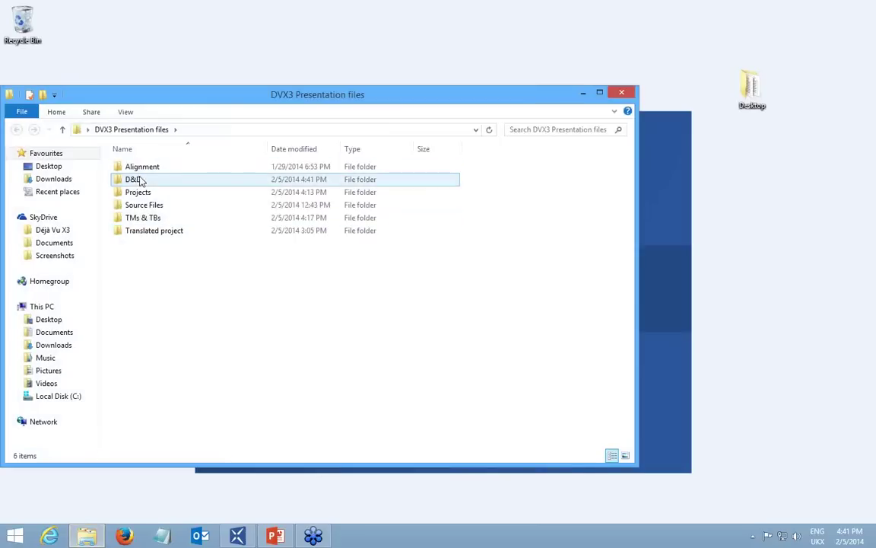
double_click(134, 180)
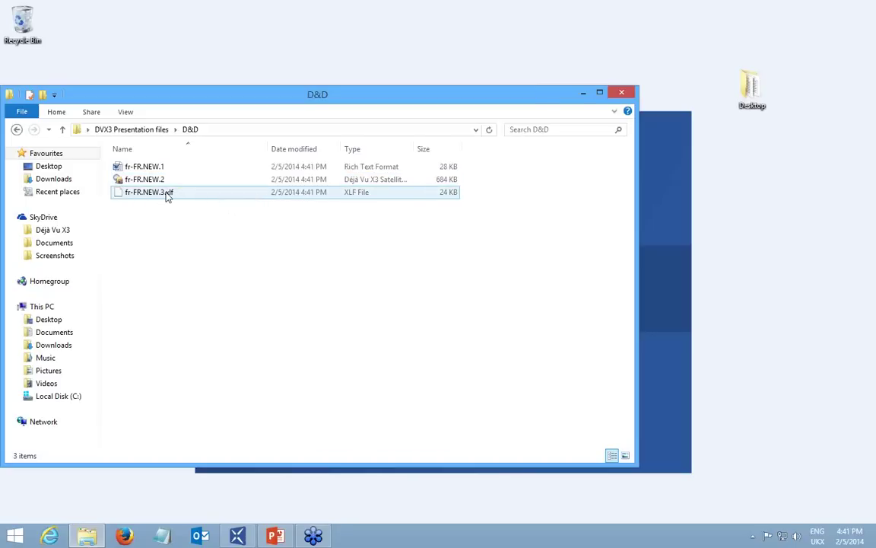
left_click(165, 168)
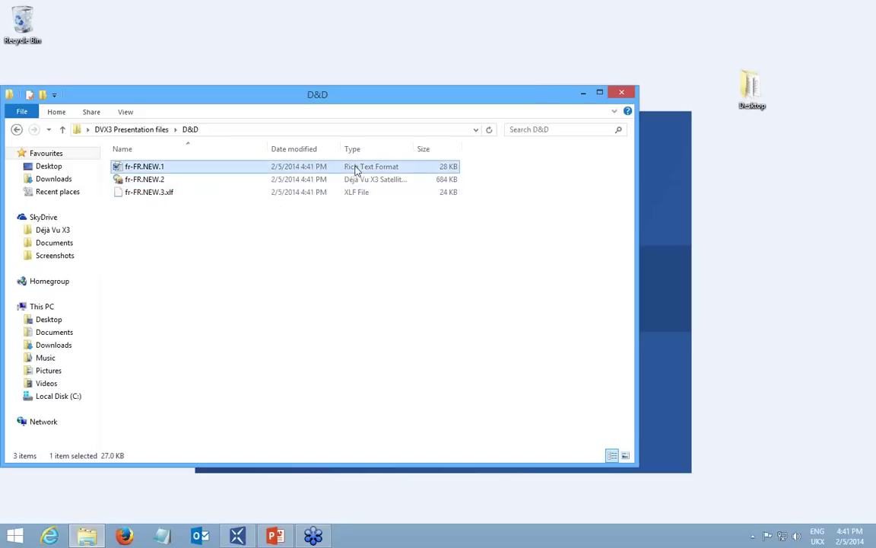
double_click(355, 171)
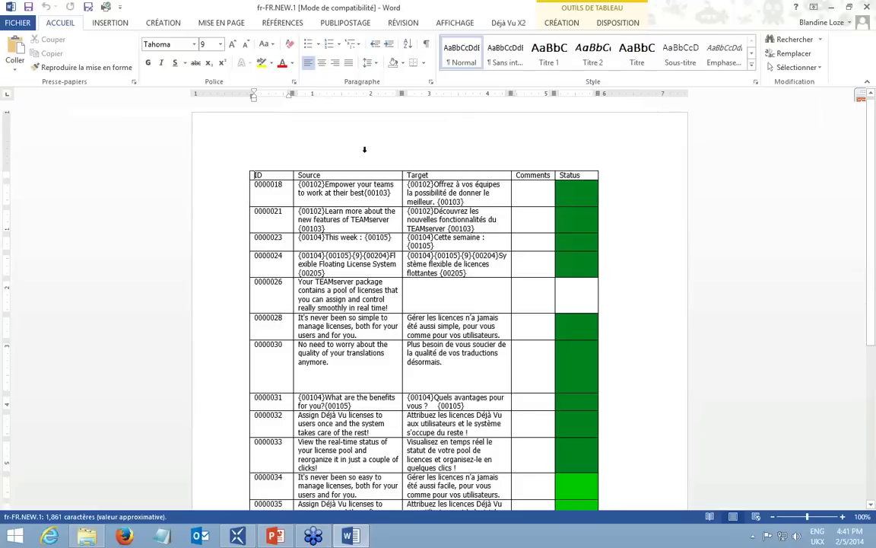
Copy row 0000026's source text into its empty target cell.
triple_click(393, 307)
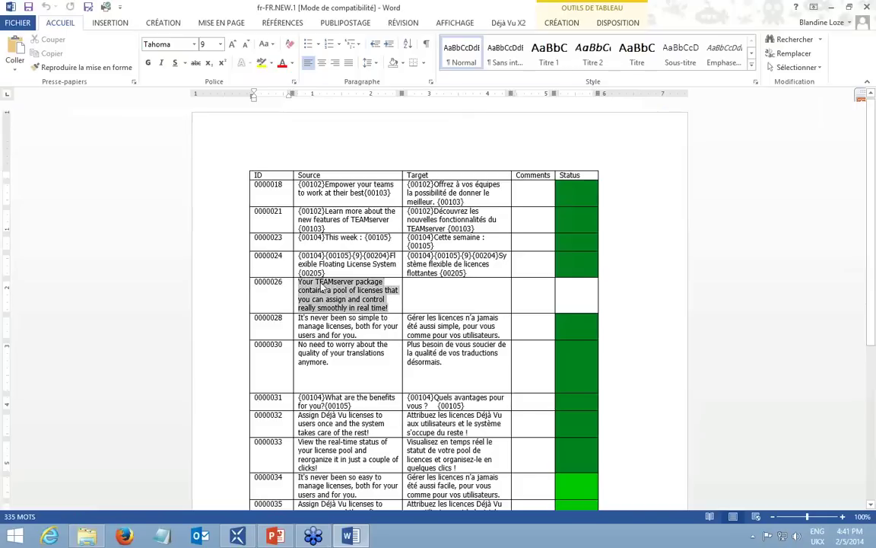
key("ctrl+c")
left_click(430, 291)
key("ctrl+v")
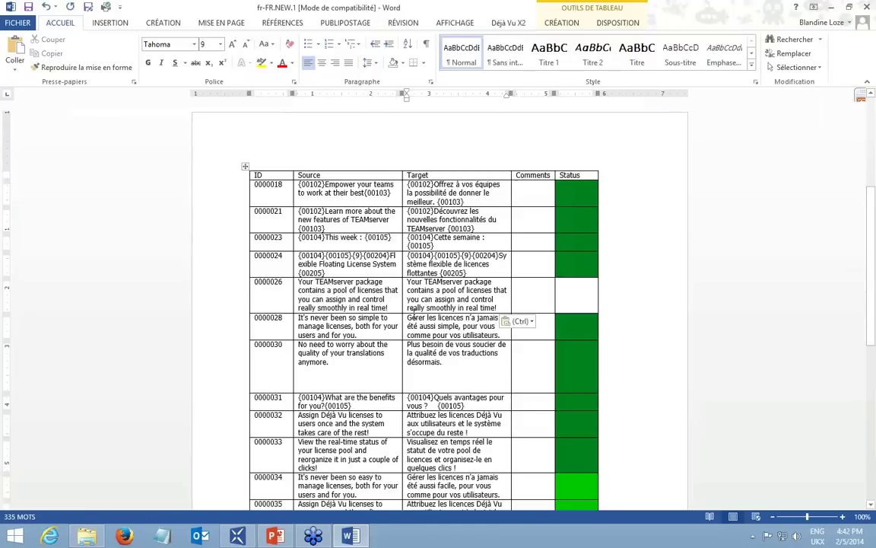
Copy row 0000039's source into its target and add a greeting comment.
scroll(411, 312, "down", 7)
left_click_drag(350, 372, 290, 347)
left_click(351, 373)
left_click(301, 347, "shift")
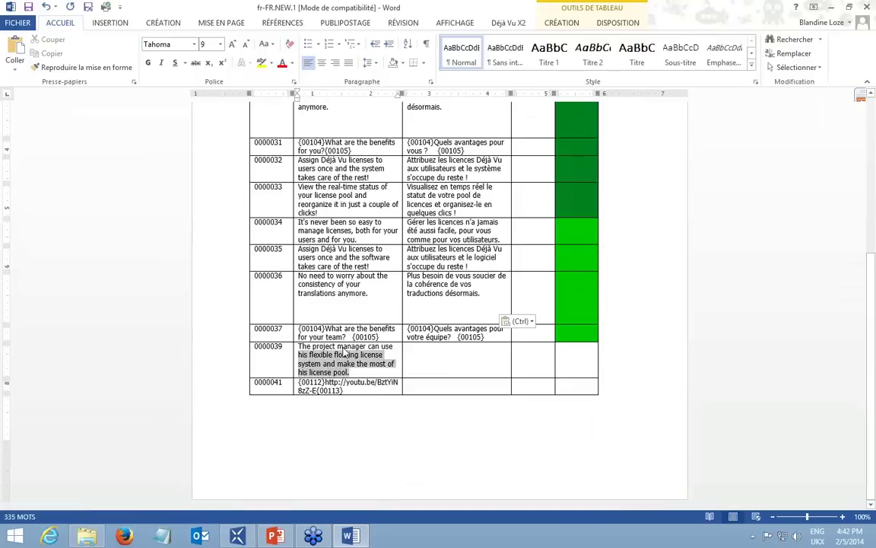
key("ctrl+c")
left_click(447, 364)
key("ctrl+v")
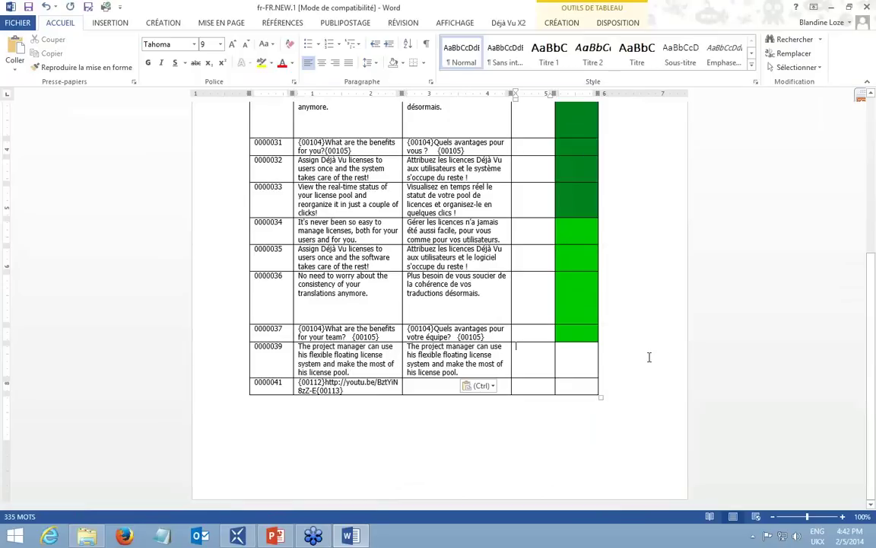
type("Hello Caludi")
key("BackSpace")
key("BackSpace")
key("BackSpace")
key("BackSpace")
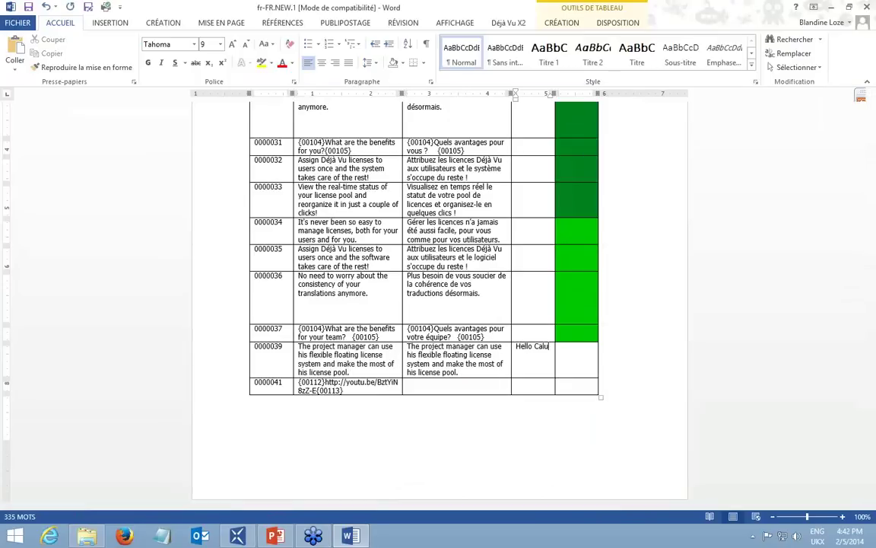
type("laudio!!")
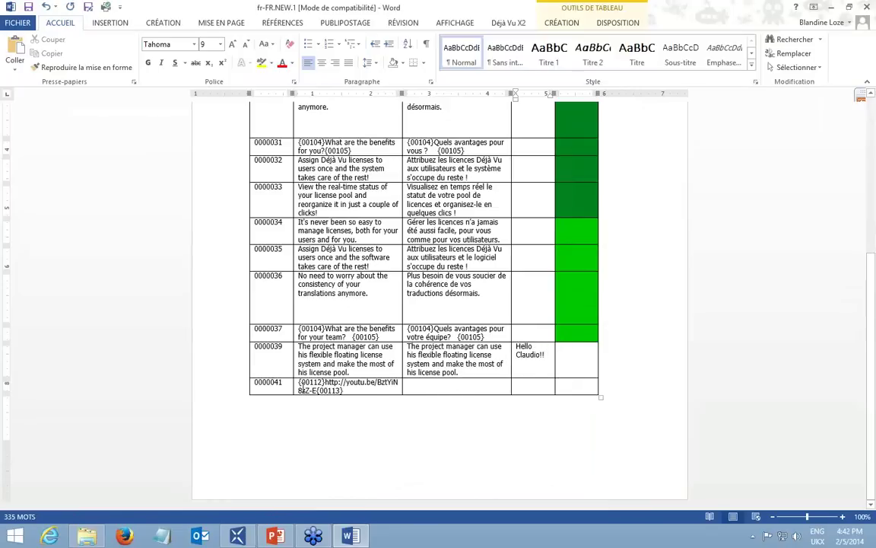
Copy row 0000041's link text into its target and close the document.
left_click_drag(344, 391, 299, 382)
key("ctrl+c")
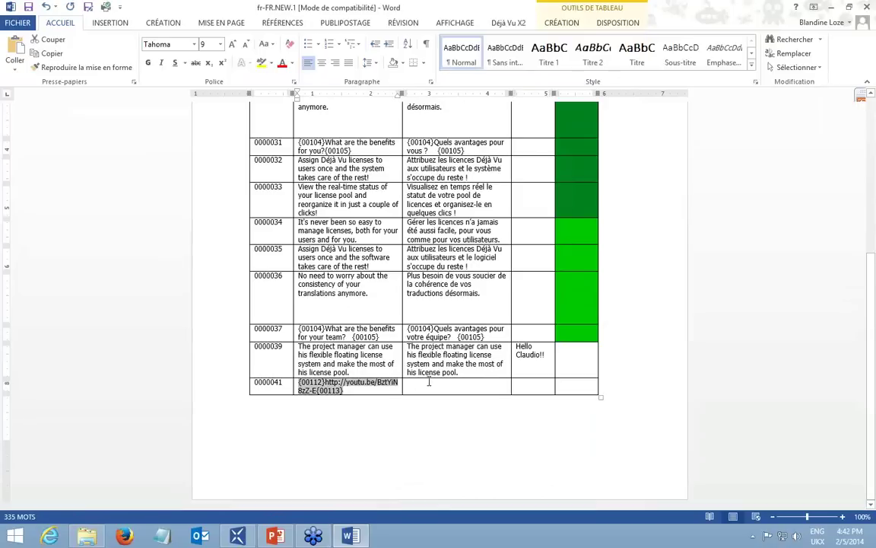
left_click(429, 382)
key("ctrl+v")
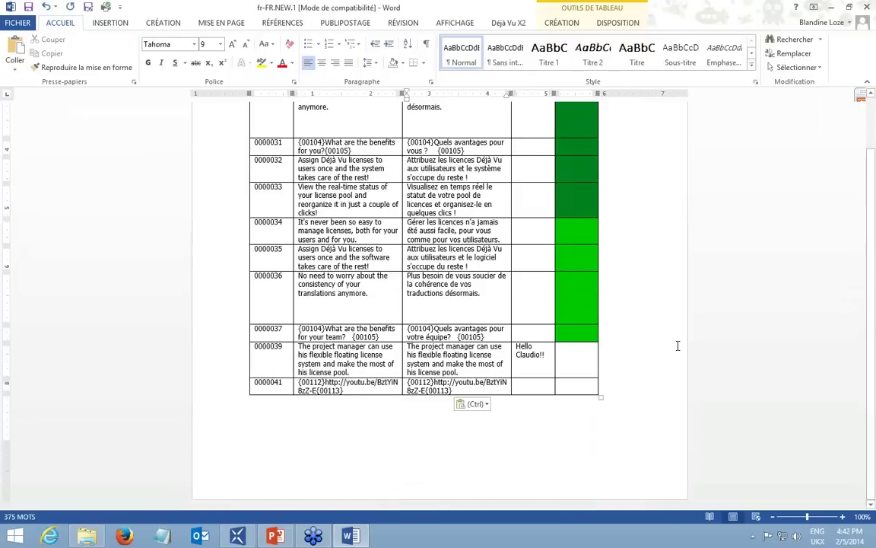
scroll(678, 345, "up", 7)
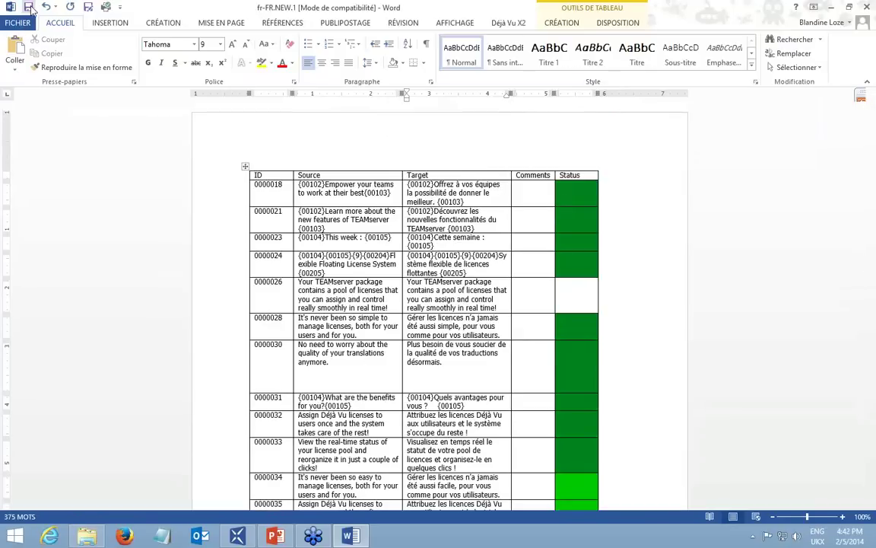
left_click(869, 7)
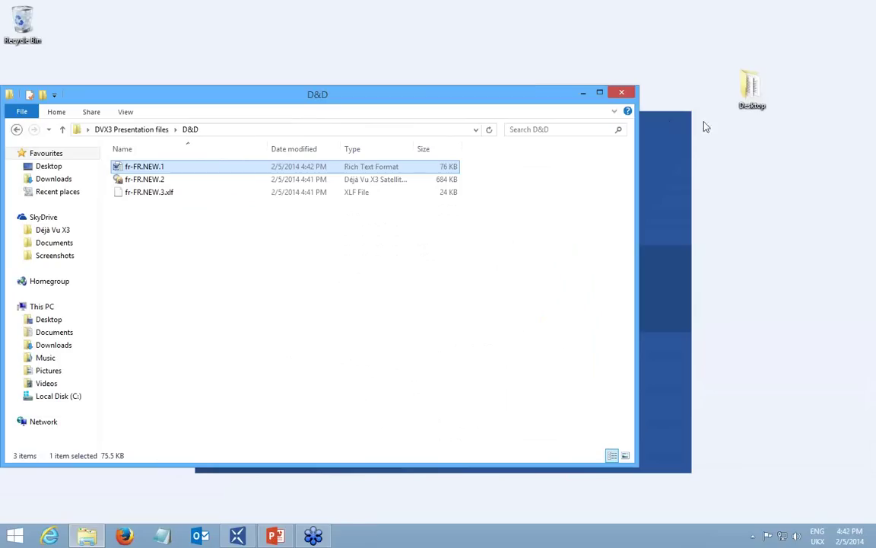
Return to Déjà Vu X3 and open the Reimport Package dialog from File > Share, with French as the language.
left_click(237, 537)
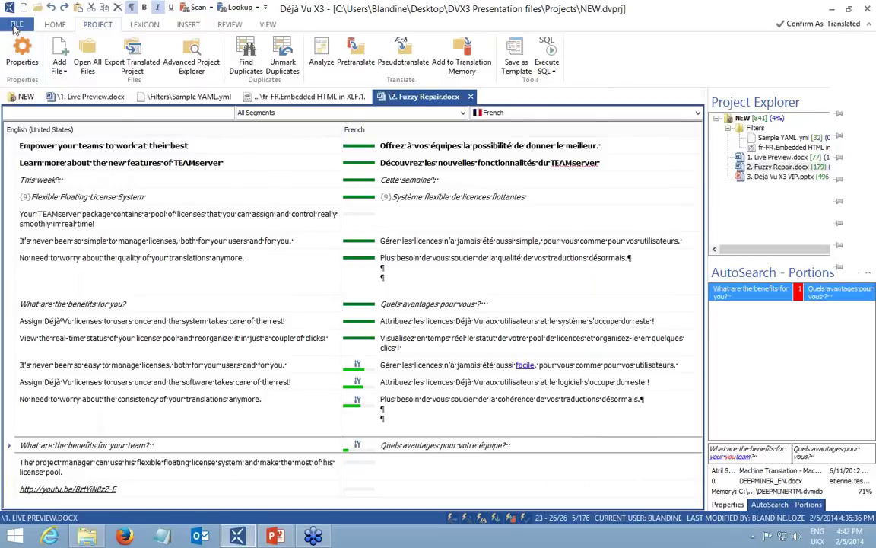
left_click(14, 25)
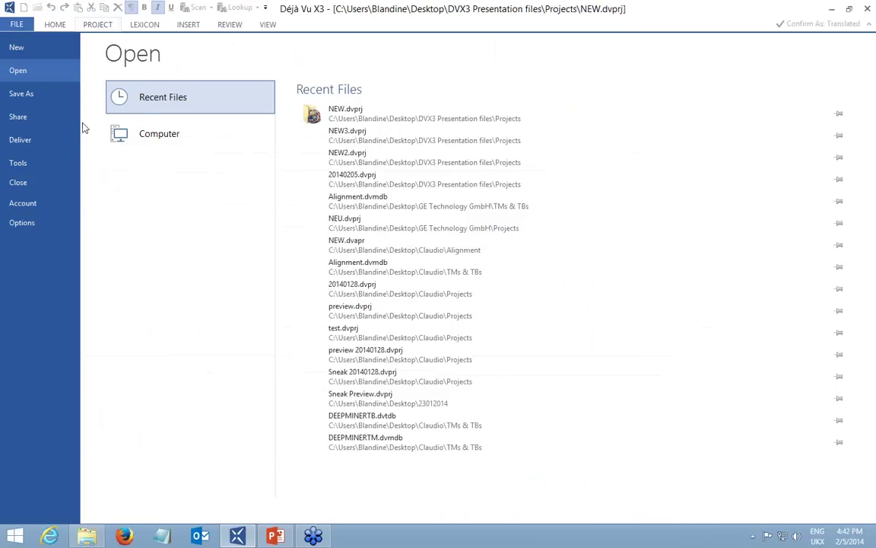
left_click(23, 118)
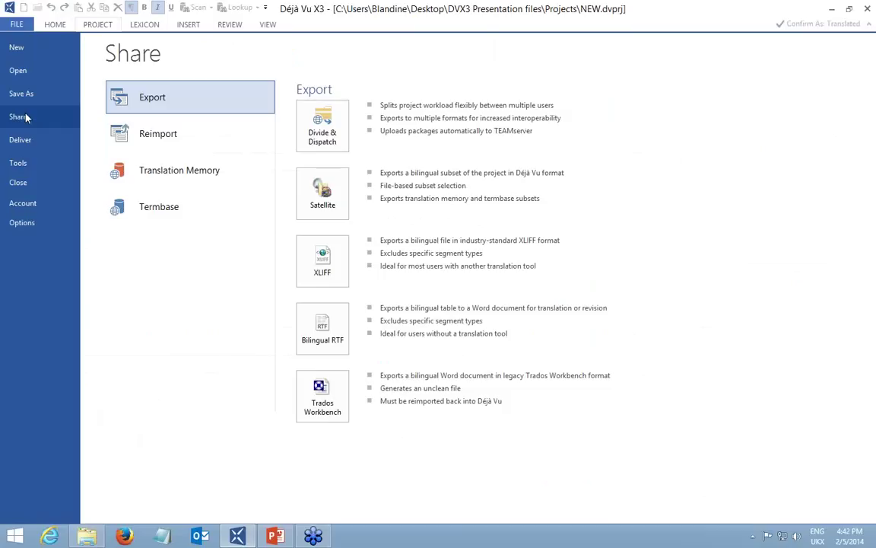
left_click(174, 141)
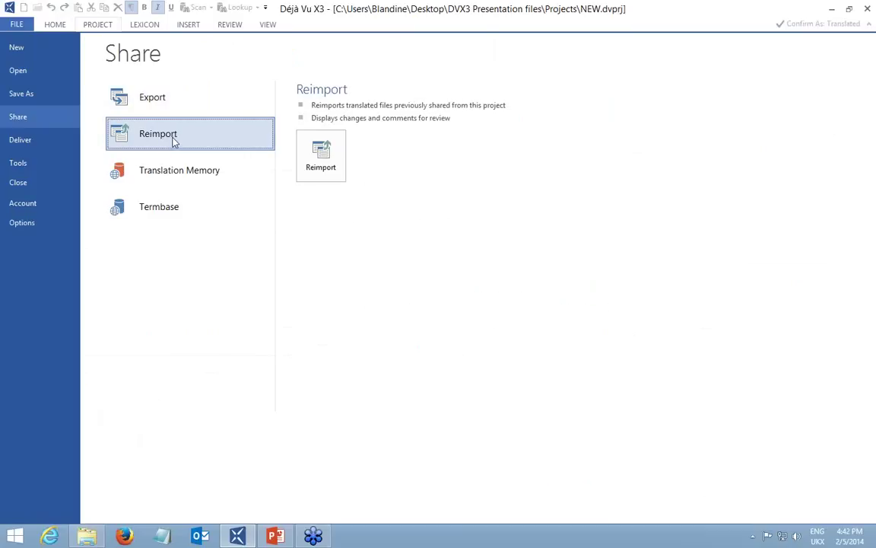
left_click(324, 168)
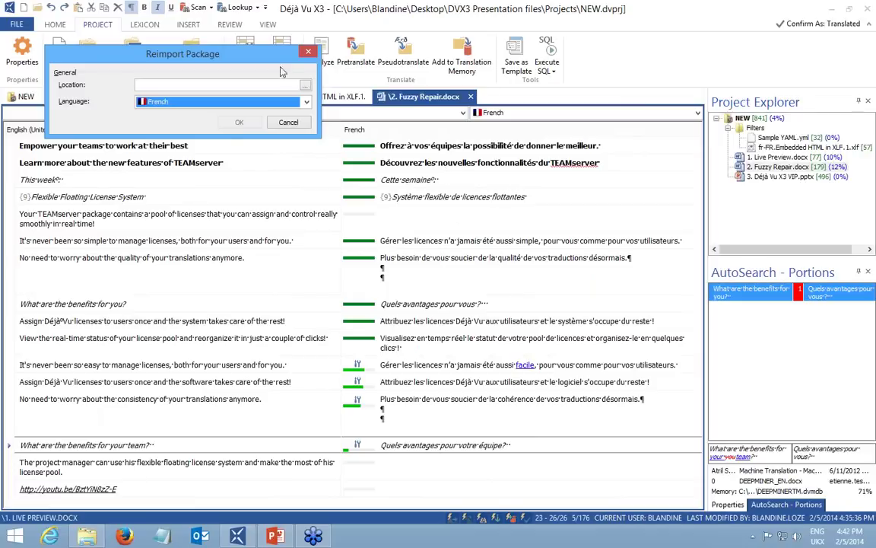
Choose fr-FR.NEW.1.rtf as the package to reimport and confirm.
left_click(306, 87)
left_click(107, 62)
double_click(104, 64)
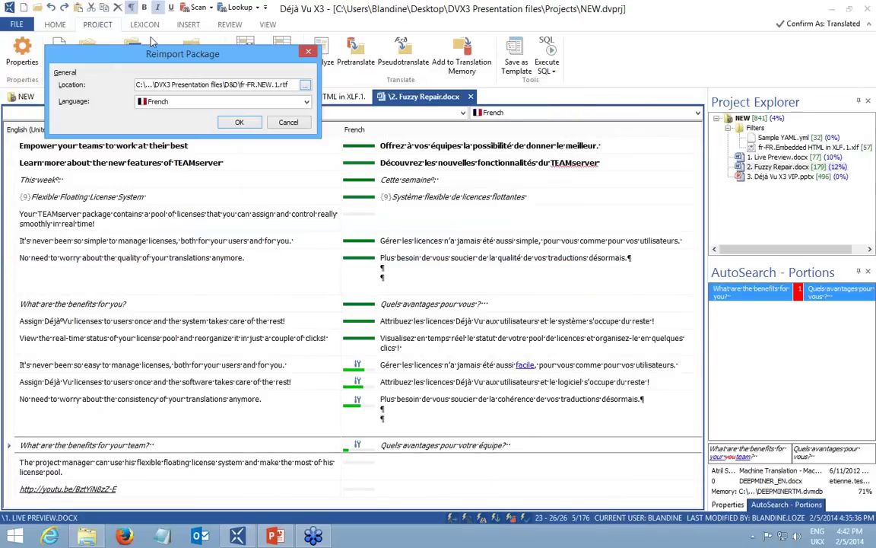
left_click(238, 123)
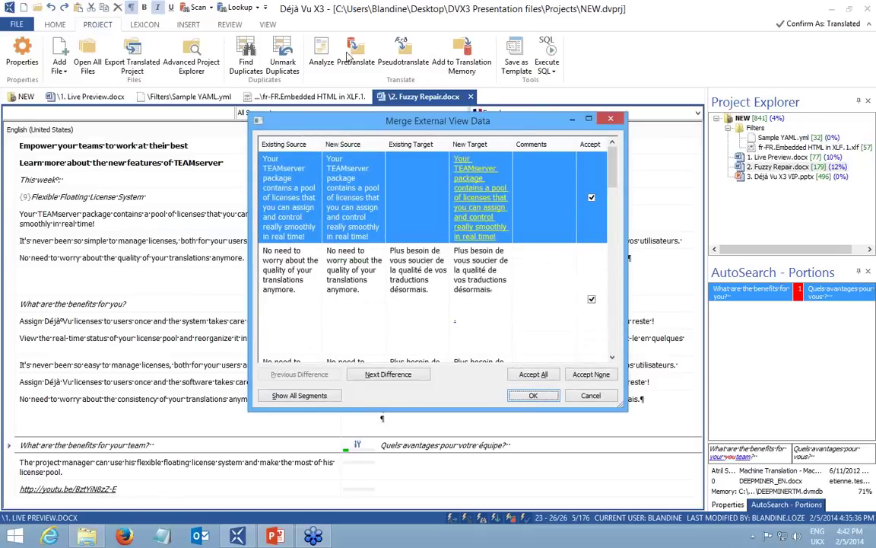
Enlarge the Merge External View Data dialog, review the rows, and accept the merge.
left_click_drag(433, 122, 369, 90)
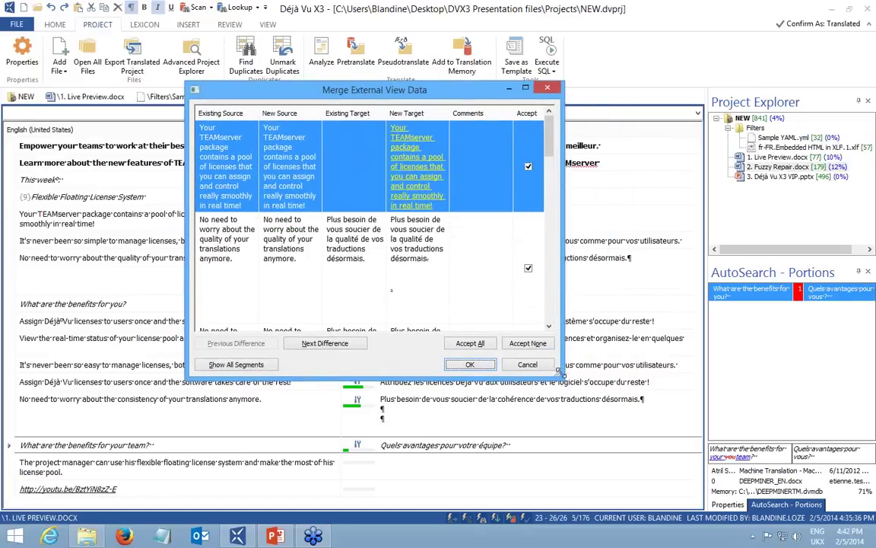
left_click_drag(560, 374, 693, 415)
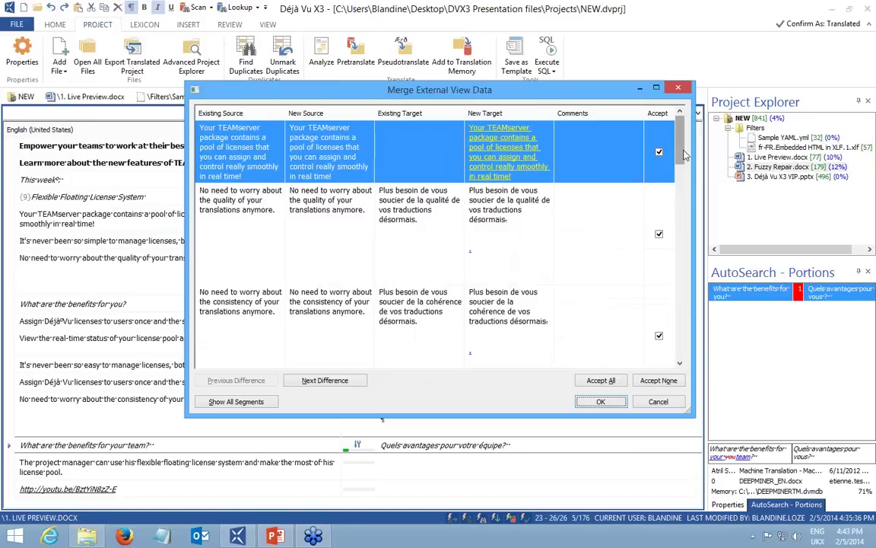
scroll(608, 296, "down", 3)
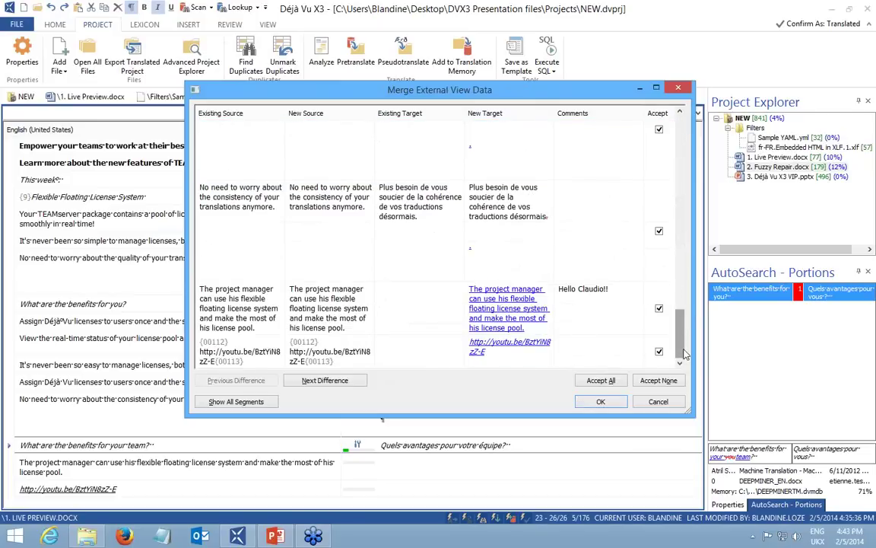
left_click(612, 406)
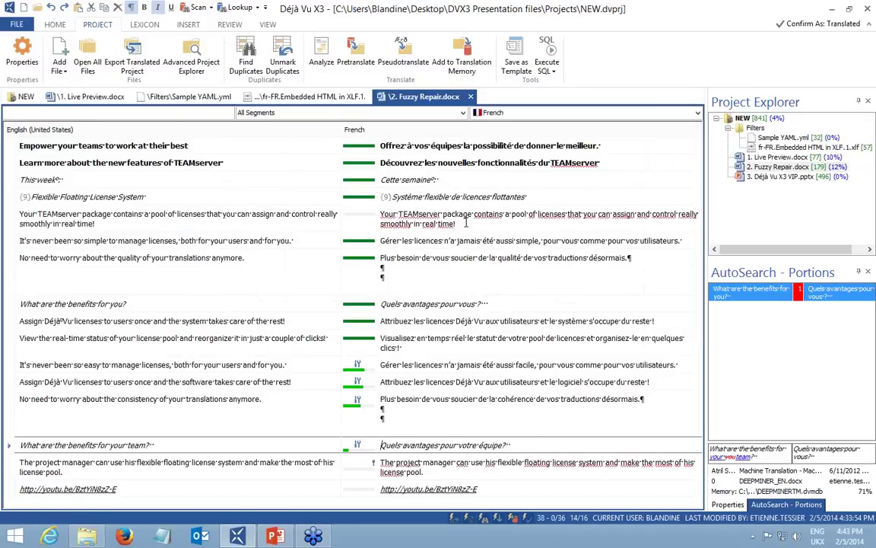
left_click(466, 222)
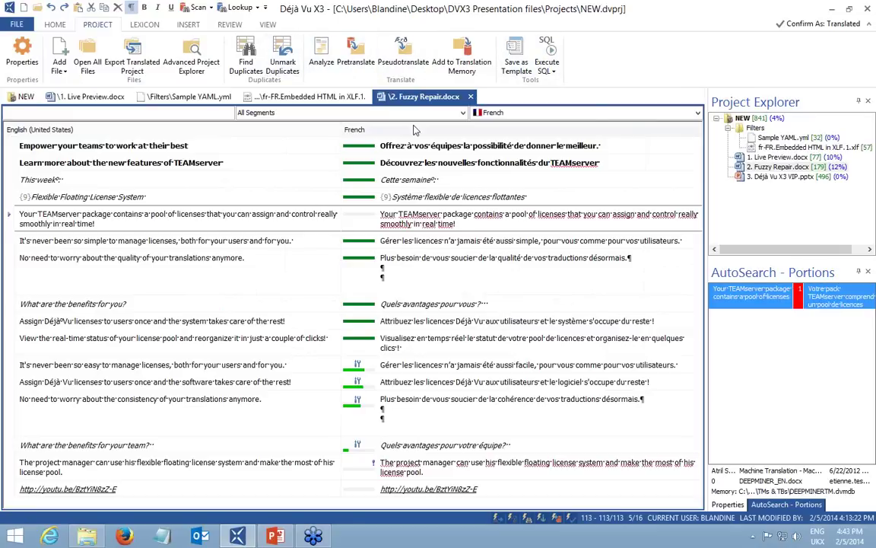
Delete the 'n' in the 'This week' target so it reads 'Cette semaie'.
left_click(235, 26)
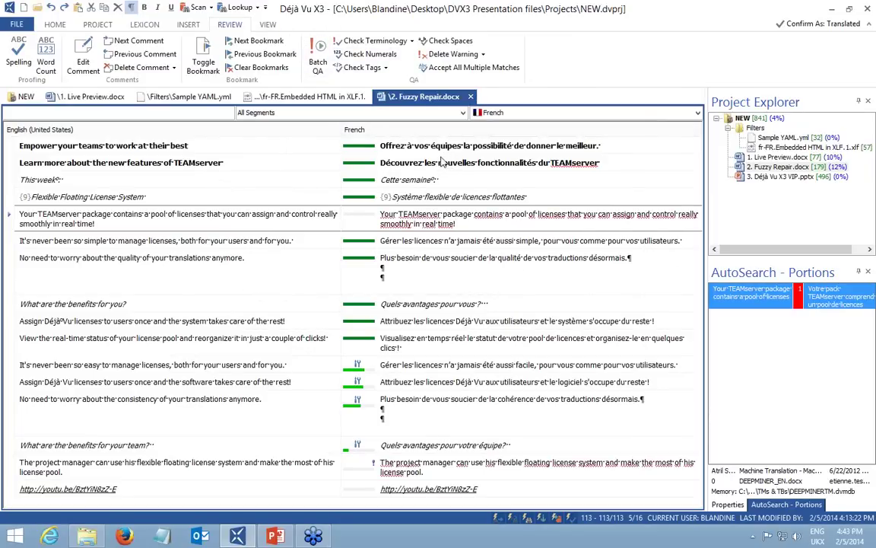
left_click(452, 180)
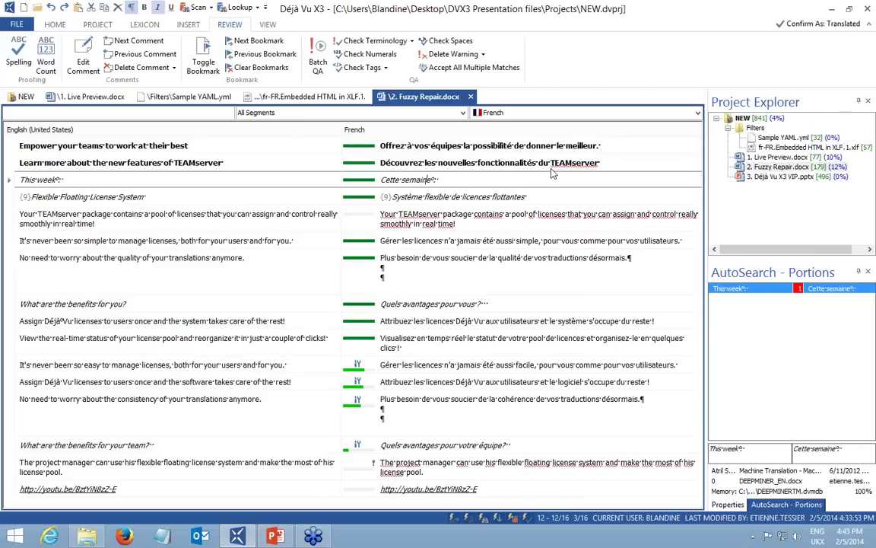
key("BackSpace")
left_click(446, 184)
right_click(413, 181)
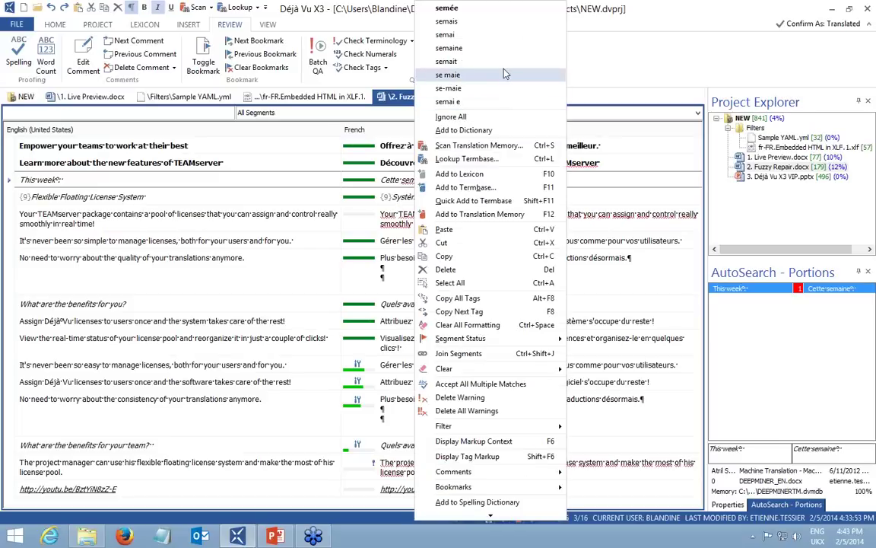
Correct 'semaie' to 'semaine', skip Batch QA, and filter to segments with pseudo translation.
left_click(467, 49)
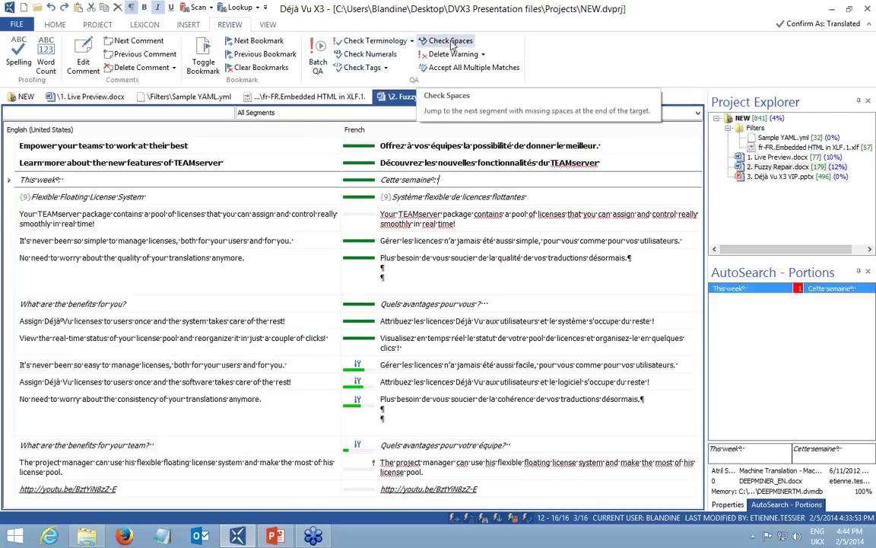
left_click(318, 59)
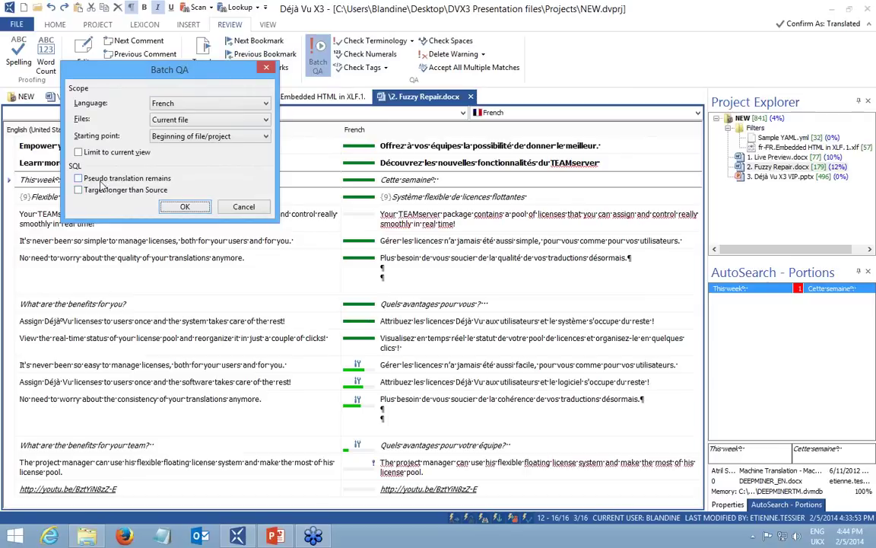
left_click(242, 207)
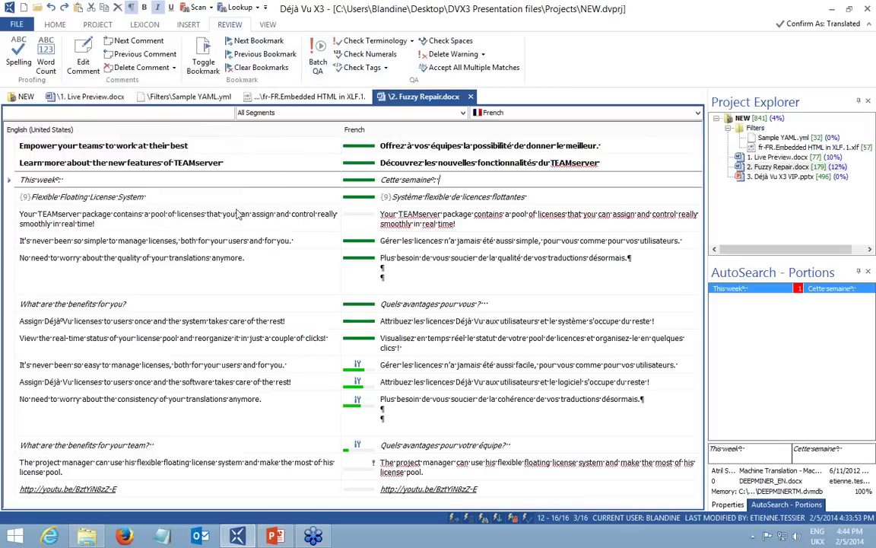
left_click(281, 112)
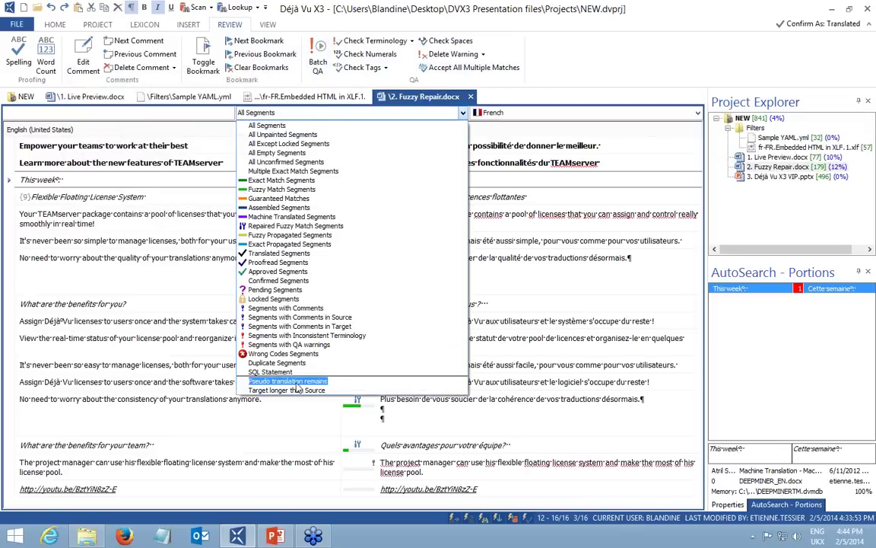
left_click(296, 383)
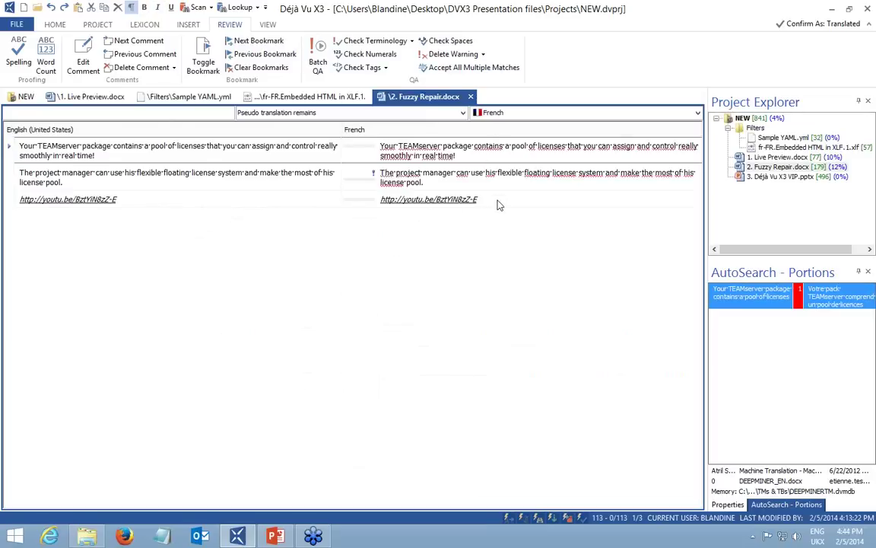
left_click_drag(477, 200, 395, 199)
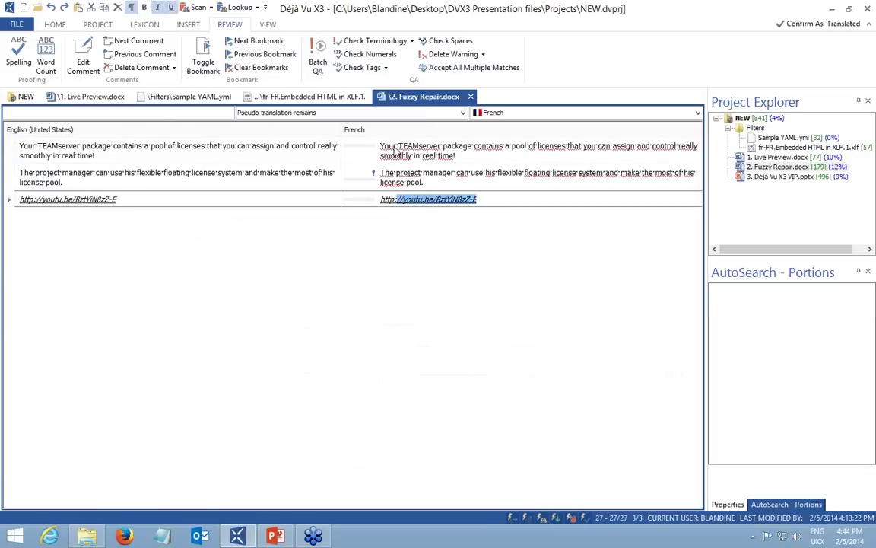
left_click(385, 146)
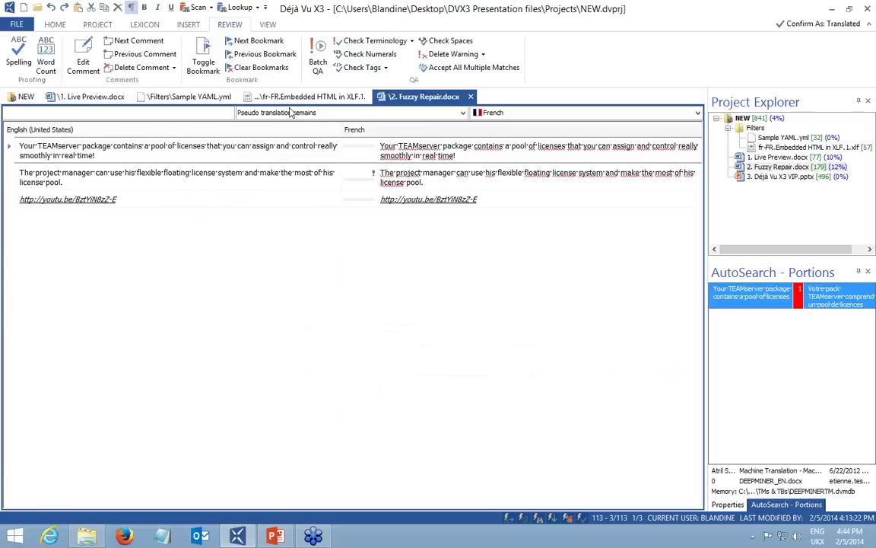
left_click(255, 112)
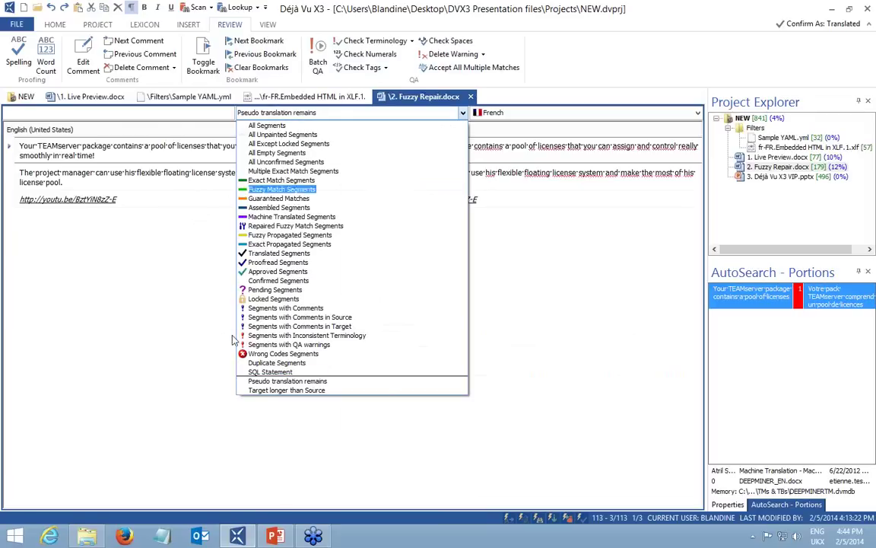
left_click(291, 391)
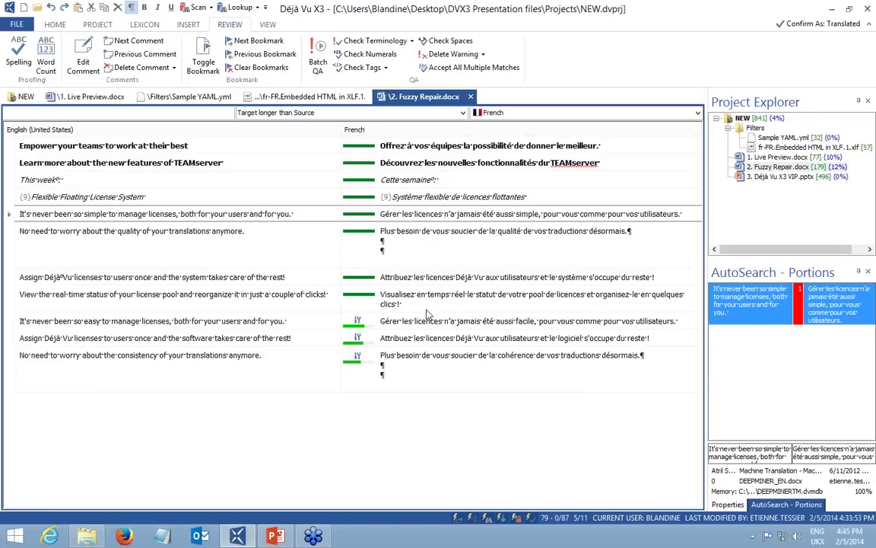
left_click(331, 113)
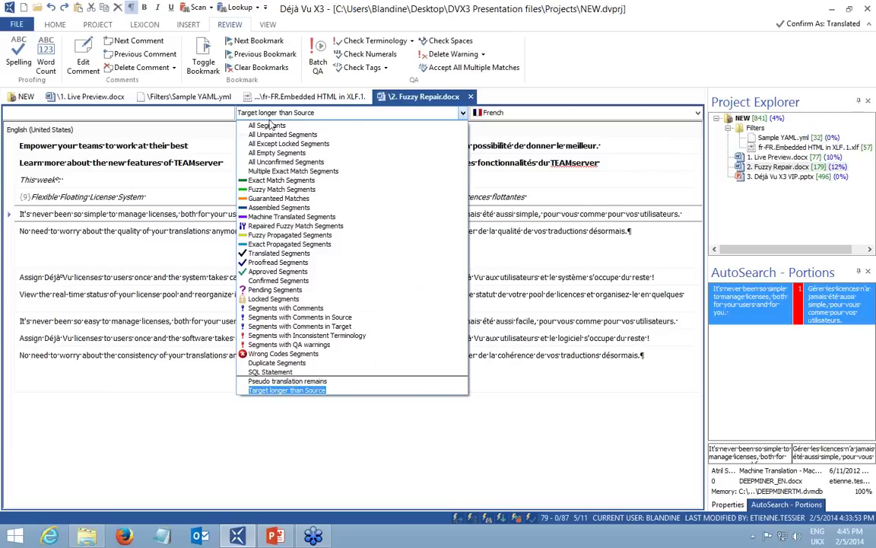
left_click(269, 126)
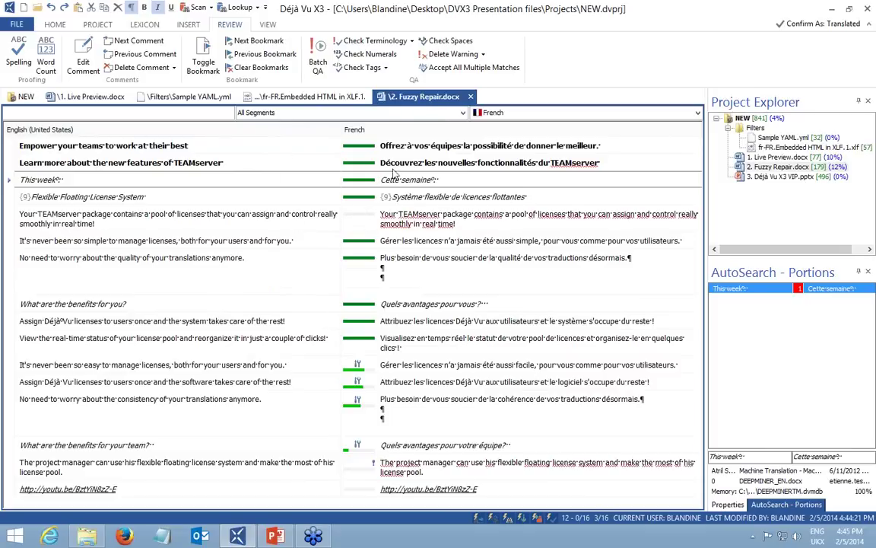
left_click(17, 23)
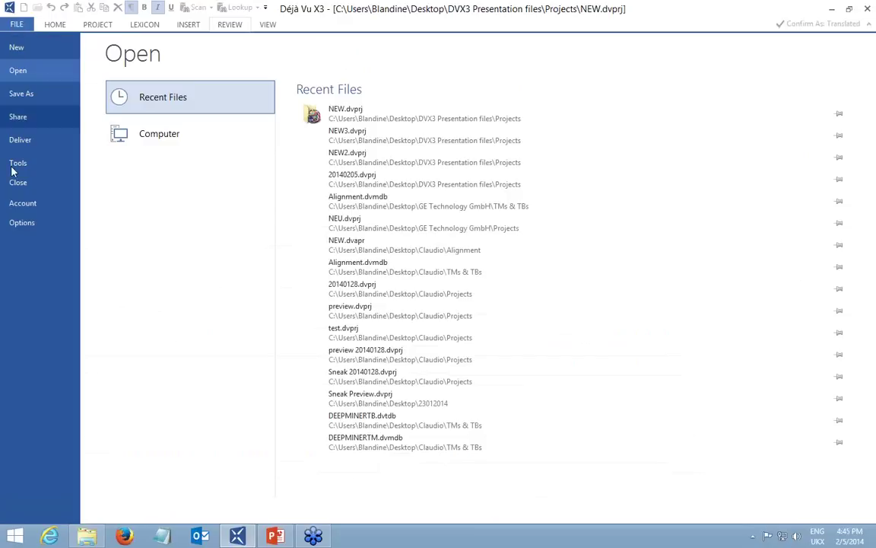
left_click(19, 227)
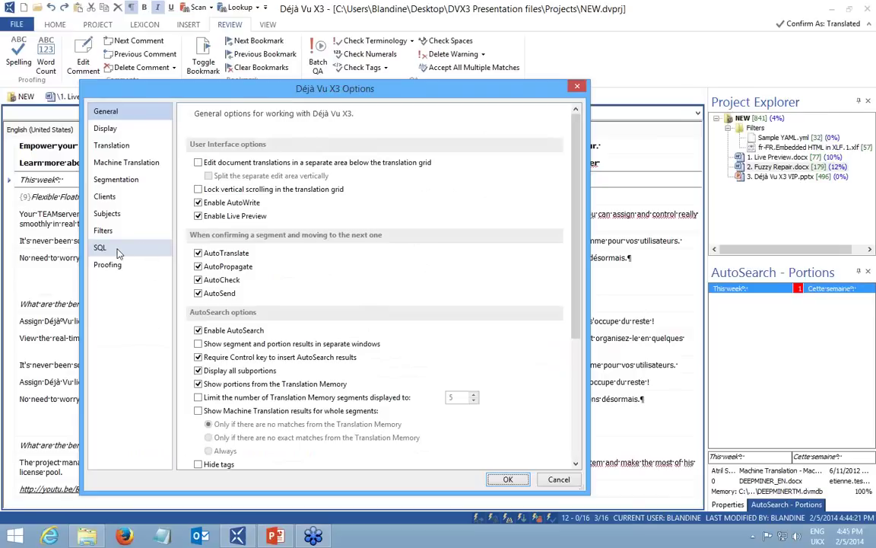
left_click(114, 248)
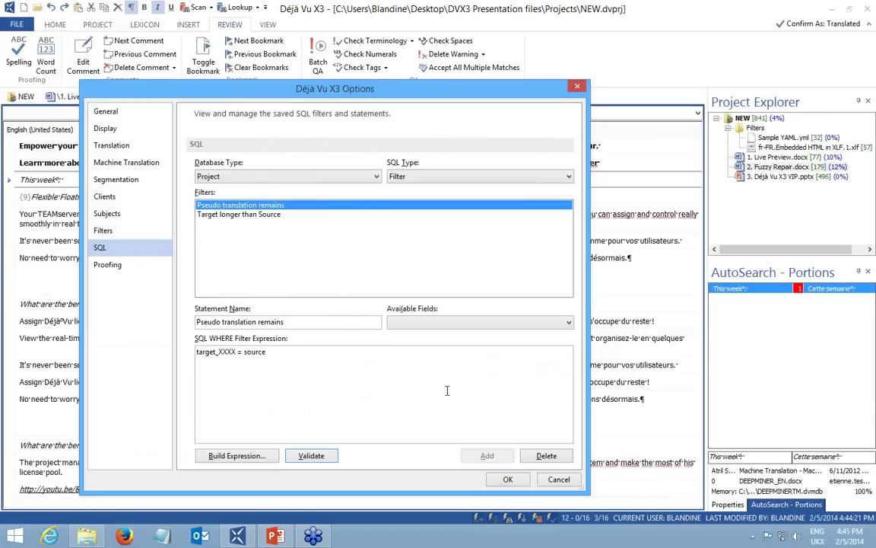
left_click(559, 481)
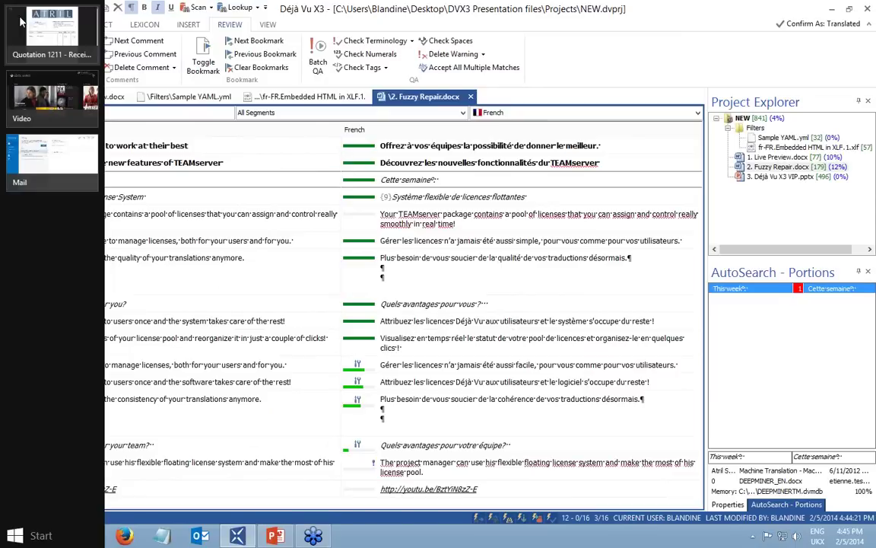
Deliver only 2. Fuzzy Repair.docx in French, excluding Chinese (PRC), German and Spanish.
left_click(17, 25)
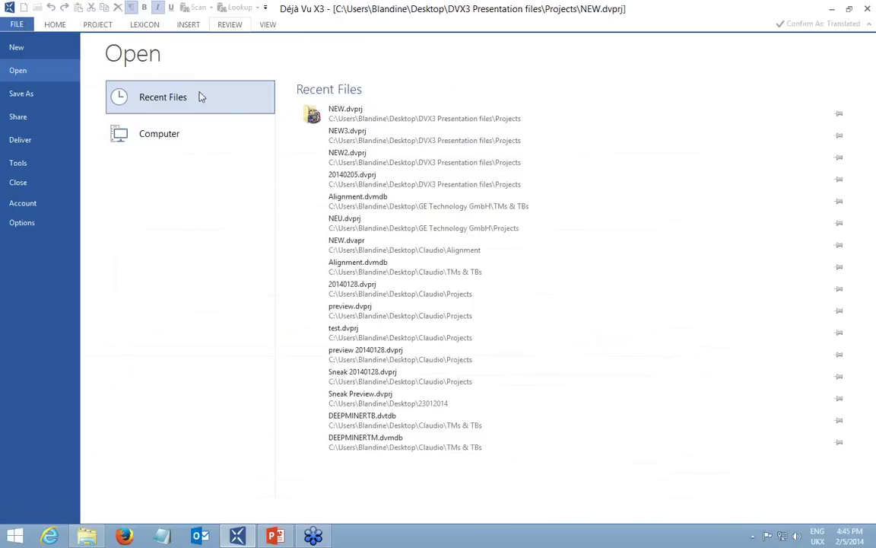
left_click(31, 140)
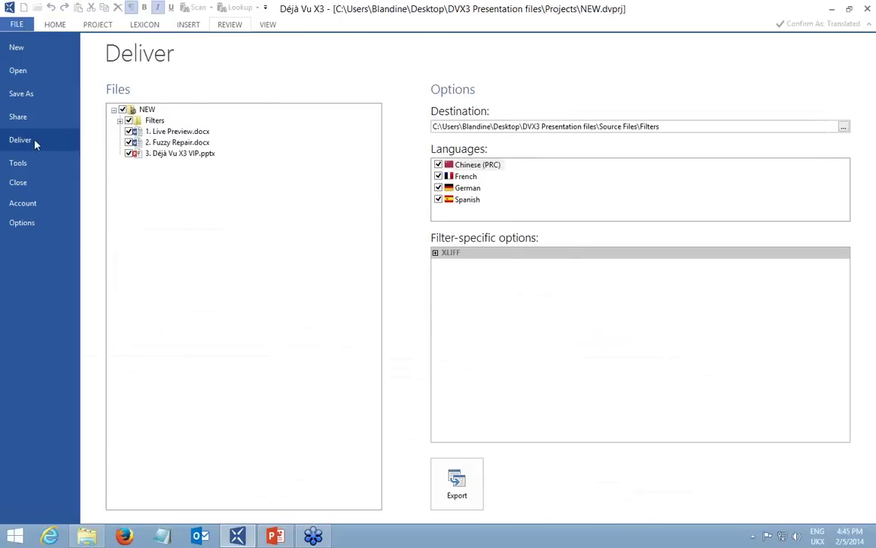
left_click(122, 109)
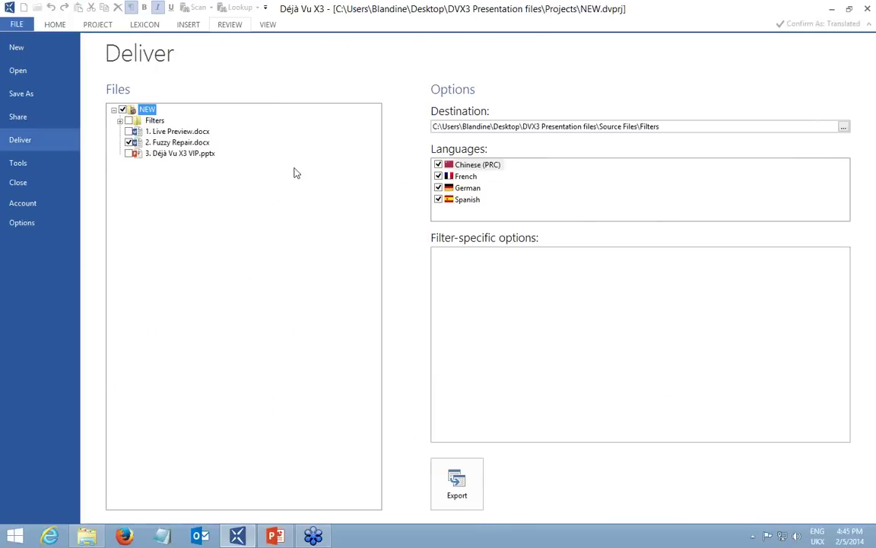
left_click(438, 165)
left_click(439, 188)
left_click(438, 199)
left_click(460, 491)
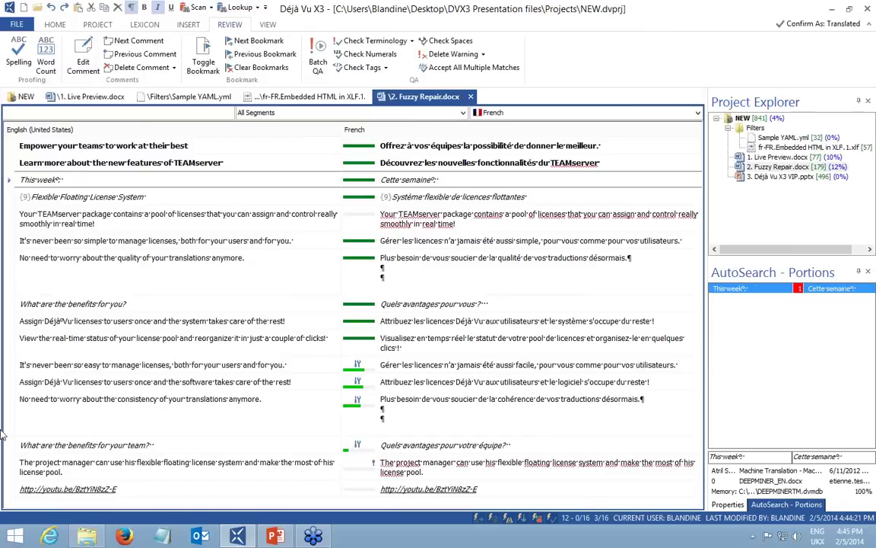
Go to DVX3 Presentation files\Source Files\Filters\fr_fr and open the delivered 2. Fuzzy Repair.
left_click(86, 537)
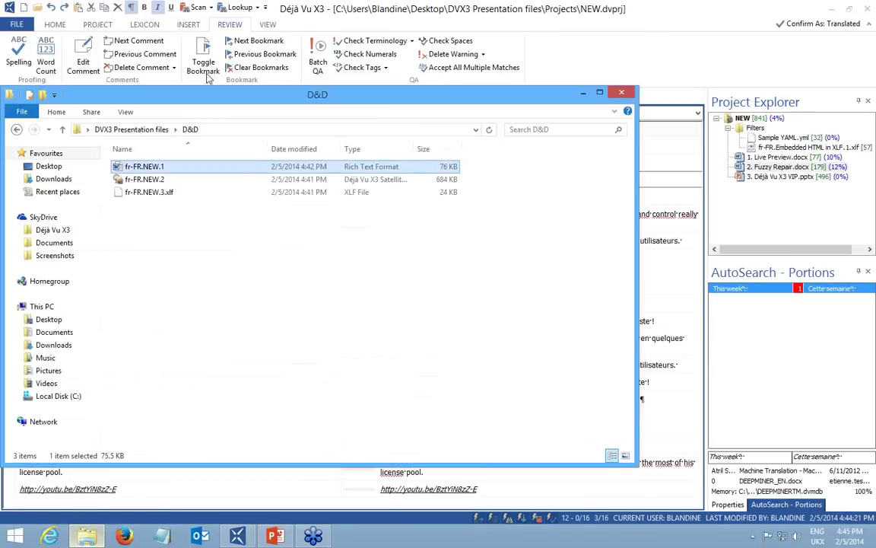
left_click(122, 129)
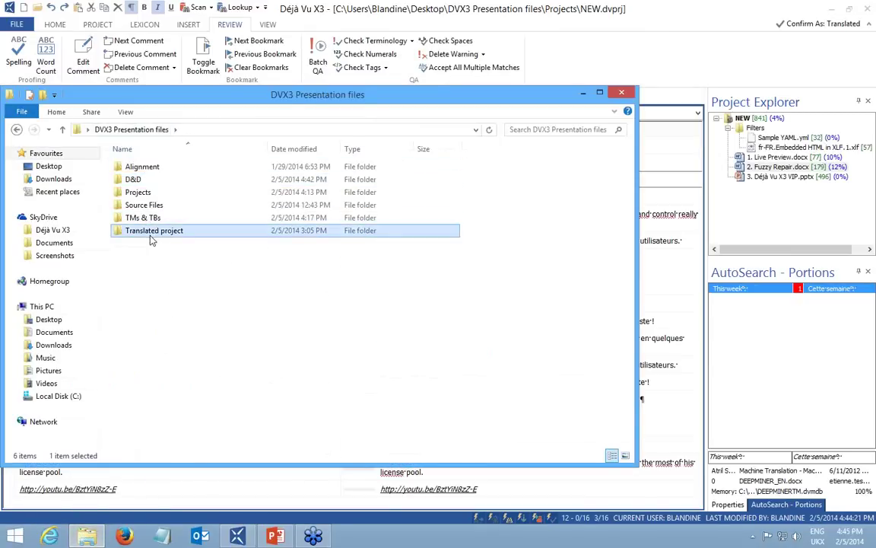
double_click(150, 229)
left_click(145, 131)
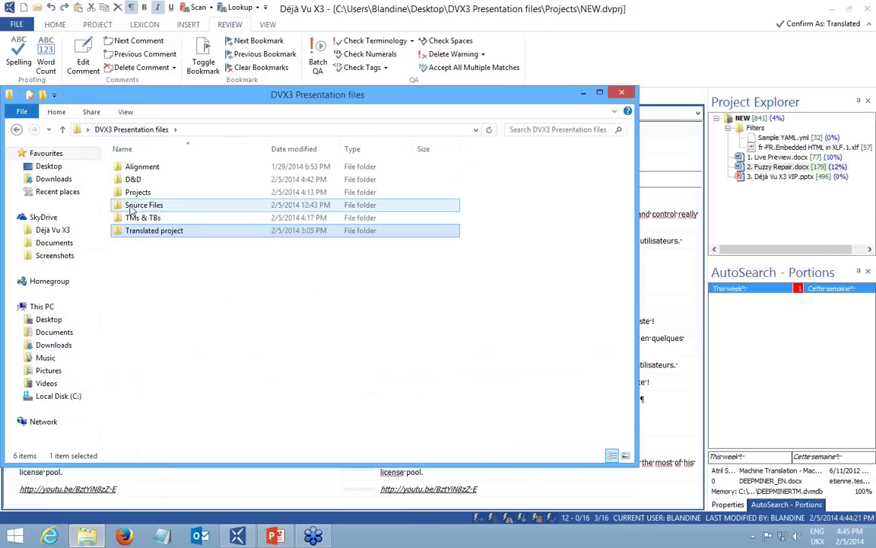
double_click(141, 204)
double_click(131, 167)
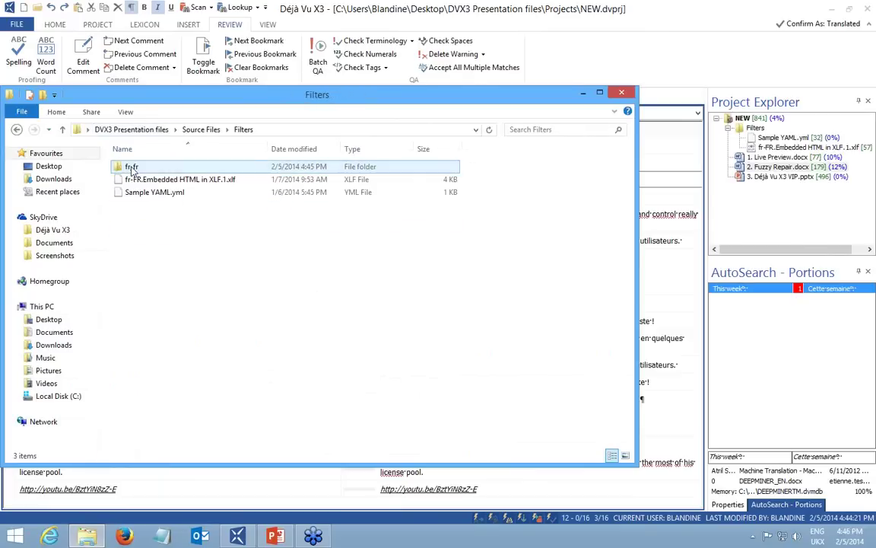
left_click(294, 133)
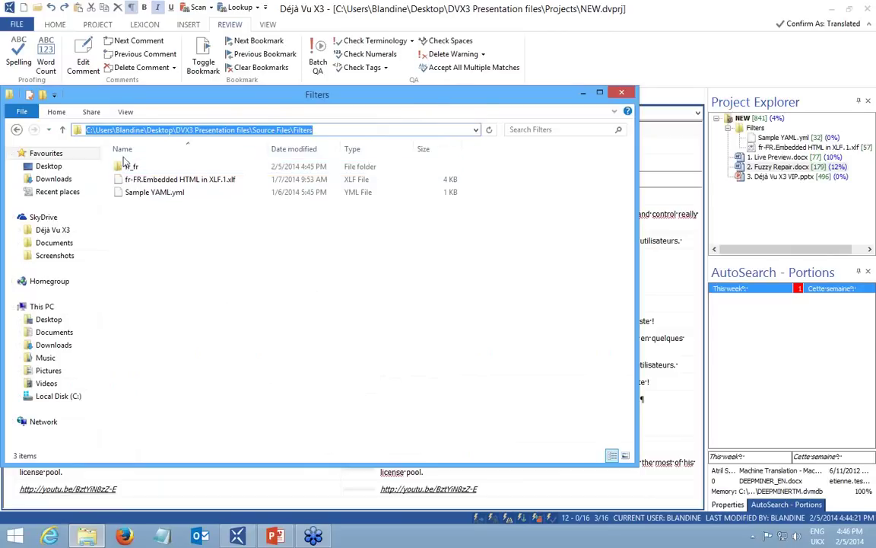
left_click(126, 167)
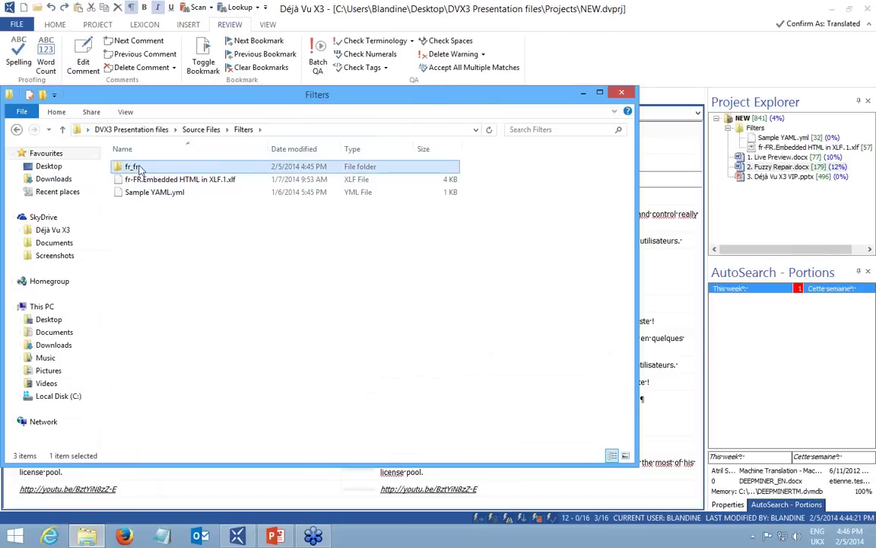
double_click(131, 168)
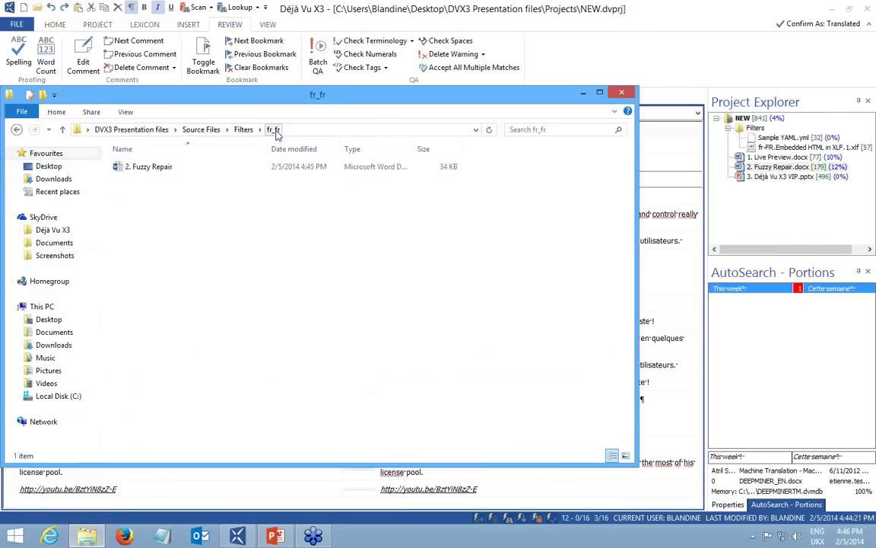
double_click(139, 169)
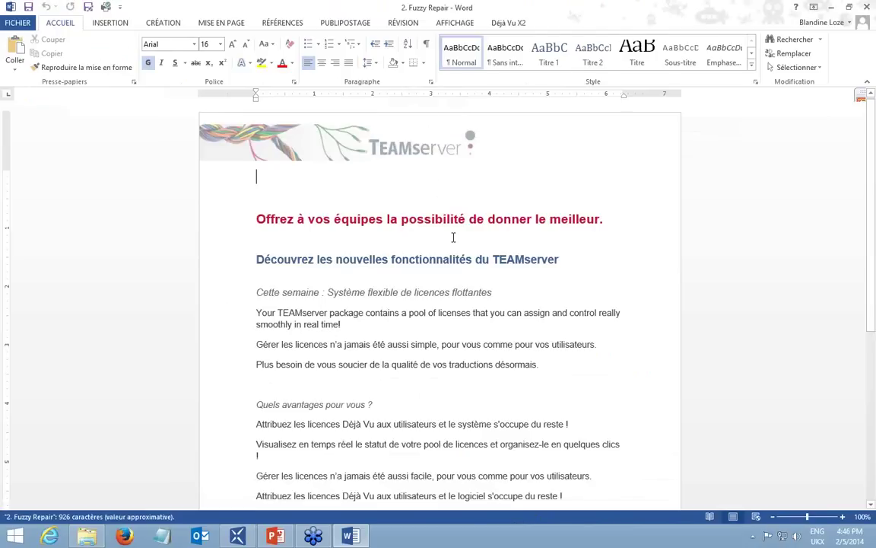
Find and highlight the paragraph still in English, then return to Déjà Vu X3.
scroll(426, 289, "down", 1)
scroll(242, 336, "down", 1)
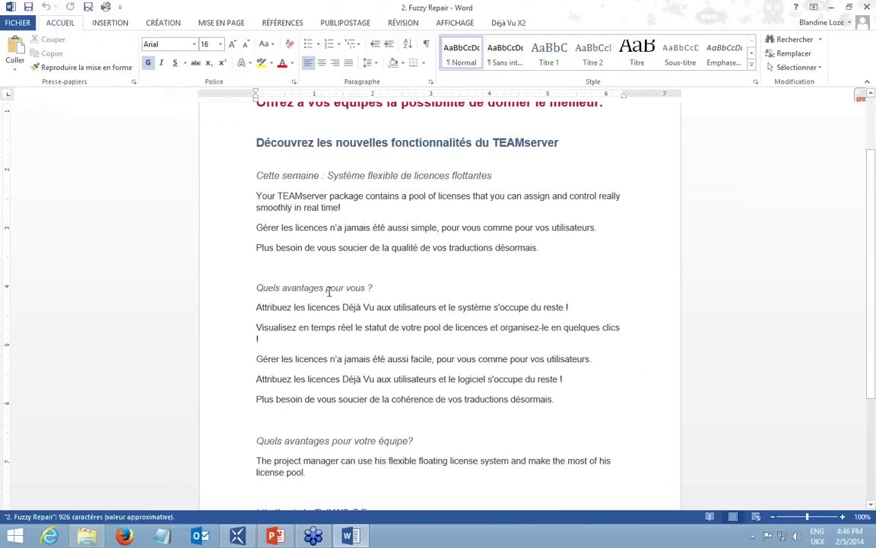
left_click_drag(273, 232, 371, 250)
left_click(386, 252)
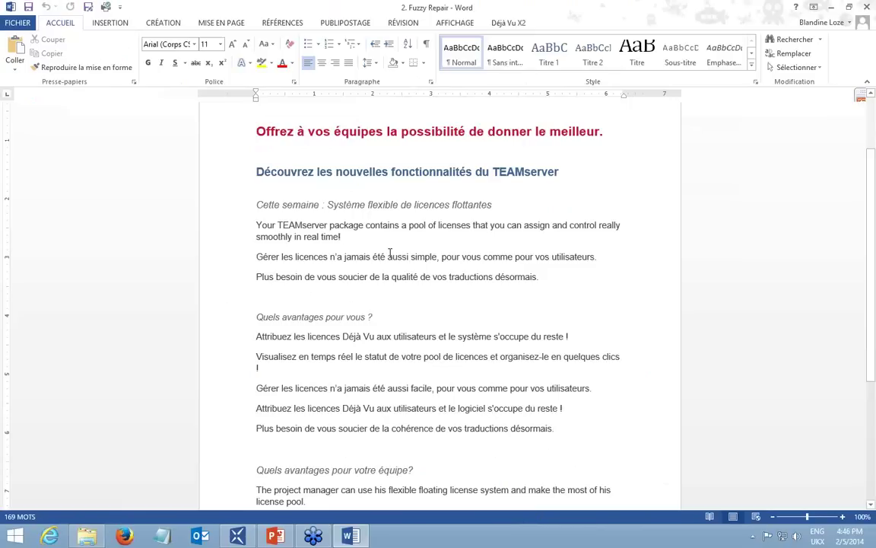
left_click(324, 539)
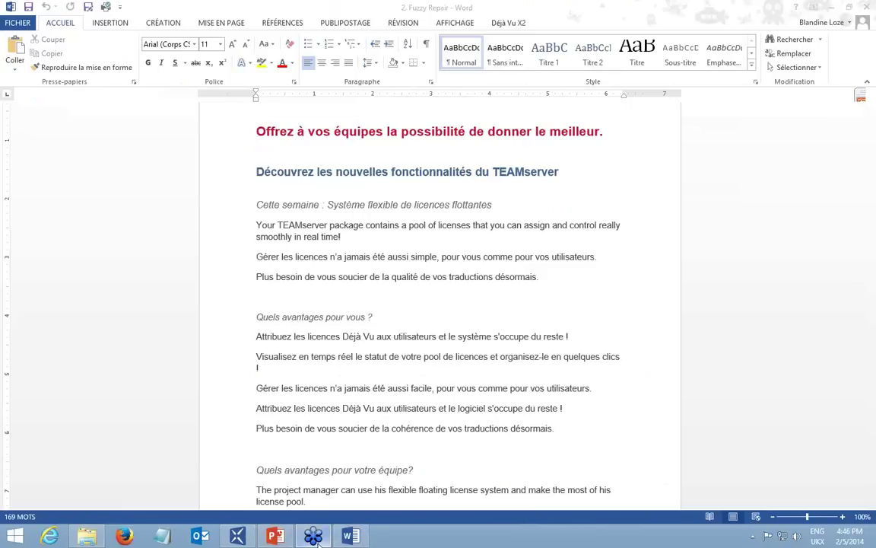
left_click(233, 539)
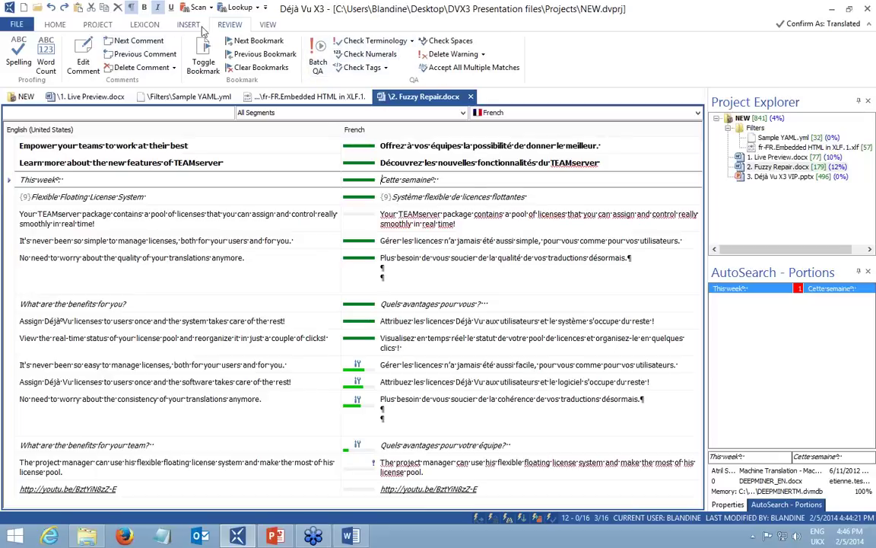
Reset the window layout to restore the Preview pane and select 1. Live Preview.docx.
left_click(268, 26)
left_click(280, 67)
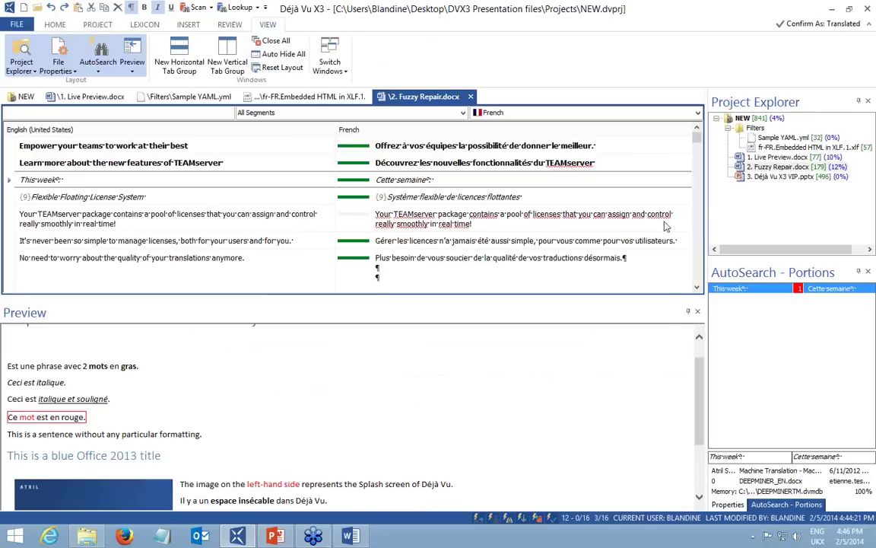
left_click(757, 157)
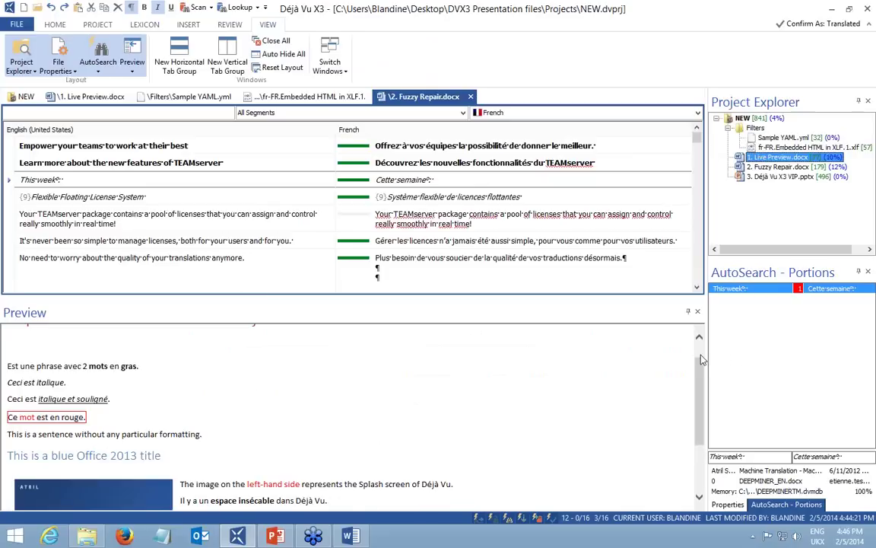
Select the French preview heading, clear the selection, and return to the HOME ribbon.
left_click_drag(703, 360, 703, 354)
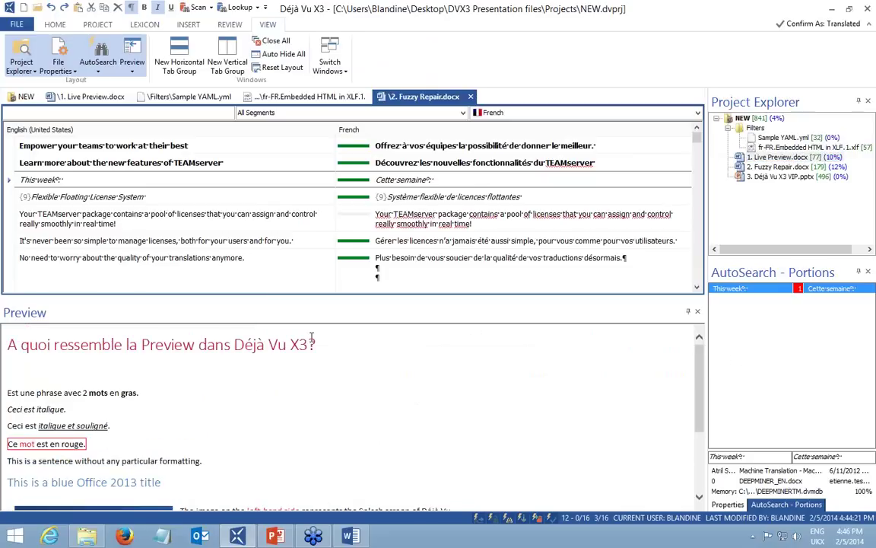
left_click_drag(315, 345, 18, 329)
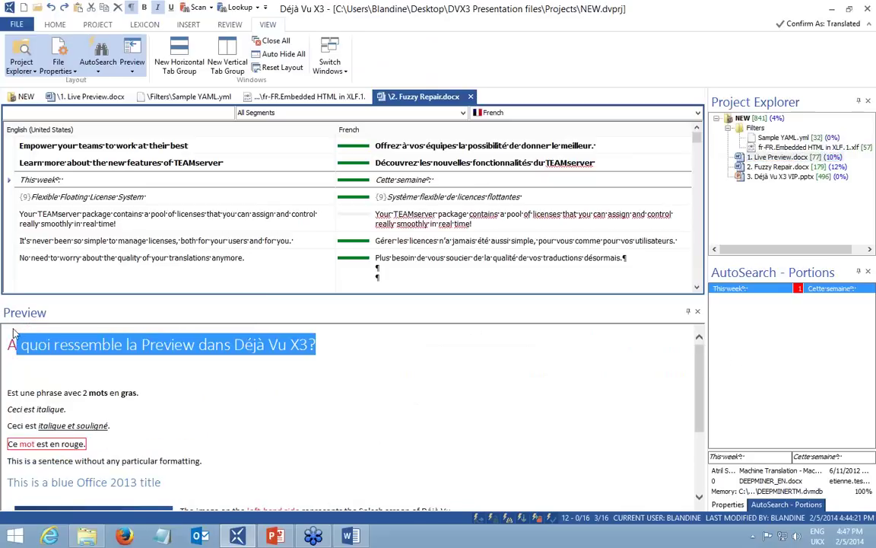
left_click(339, 354)
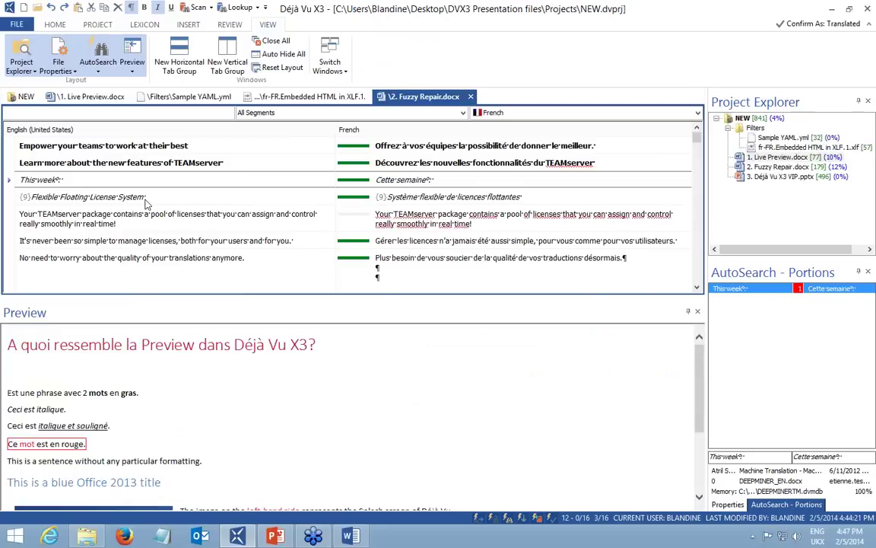
left_click(58, 25)
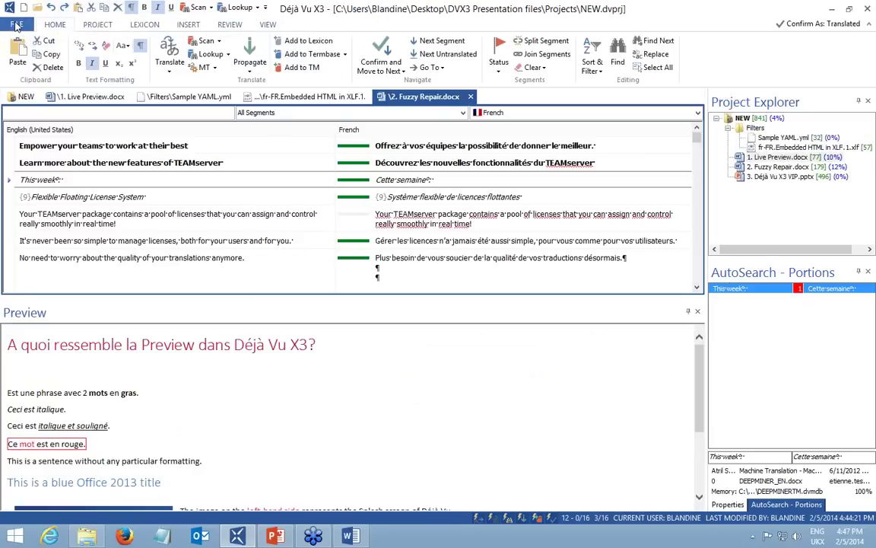
left_click(16, 25)
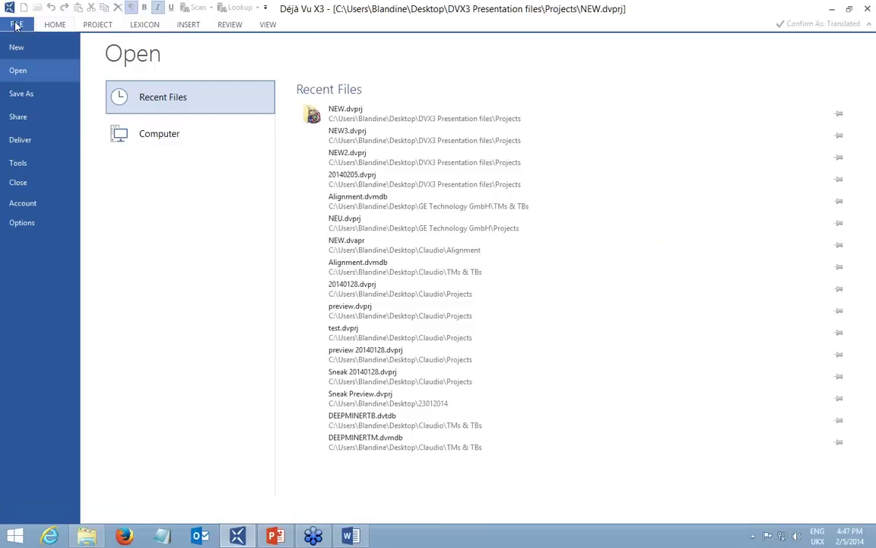
Open the Account page to view the Workgroup evaluation licence, version 9.0.672 and expiry date.
left_click(31, 202)
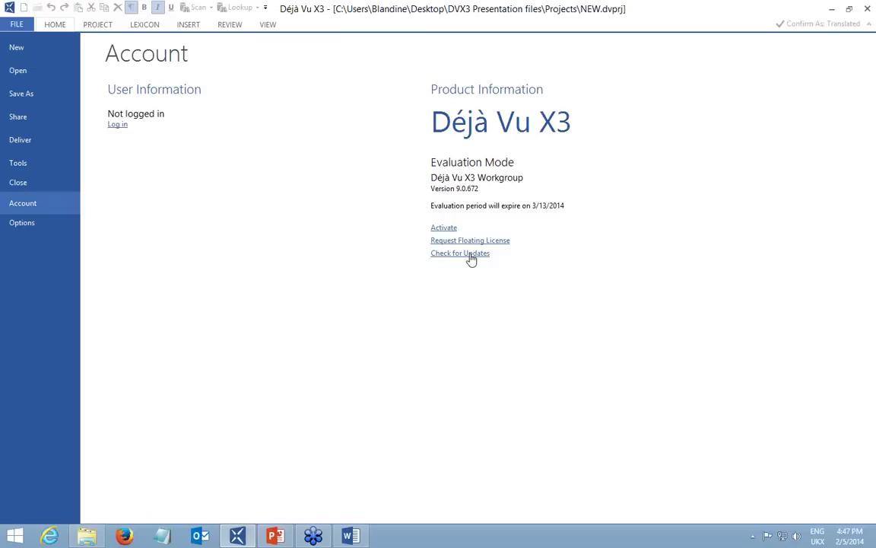